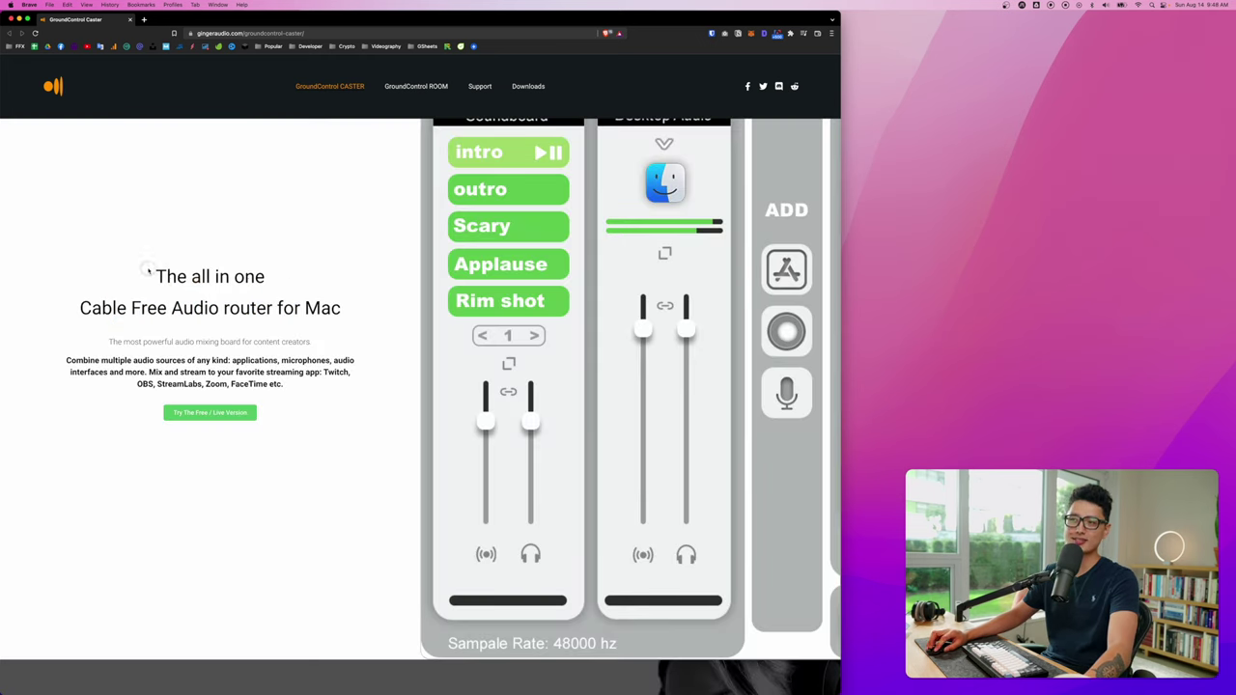
Step: Highlight the 'The all in one' heading and Cable Free Audio router line, then clear the selection
{"action": "left_click_drag", "start_coordinate": [152, 276], "coordinate": [255, 289]}
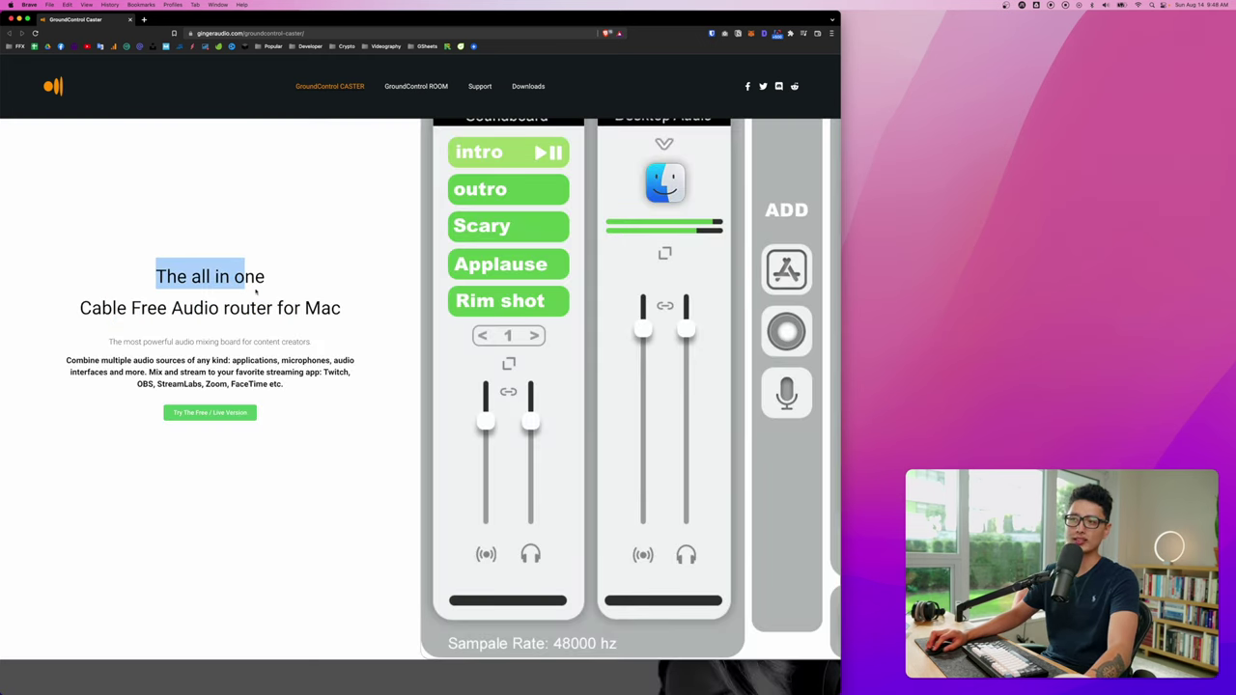
{"action": "left_click_drag", "start_coordinate": [59, 316], "coordinate": [283, 308]}
{"action": "left_click", "coordinate": [282, 310]}
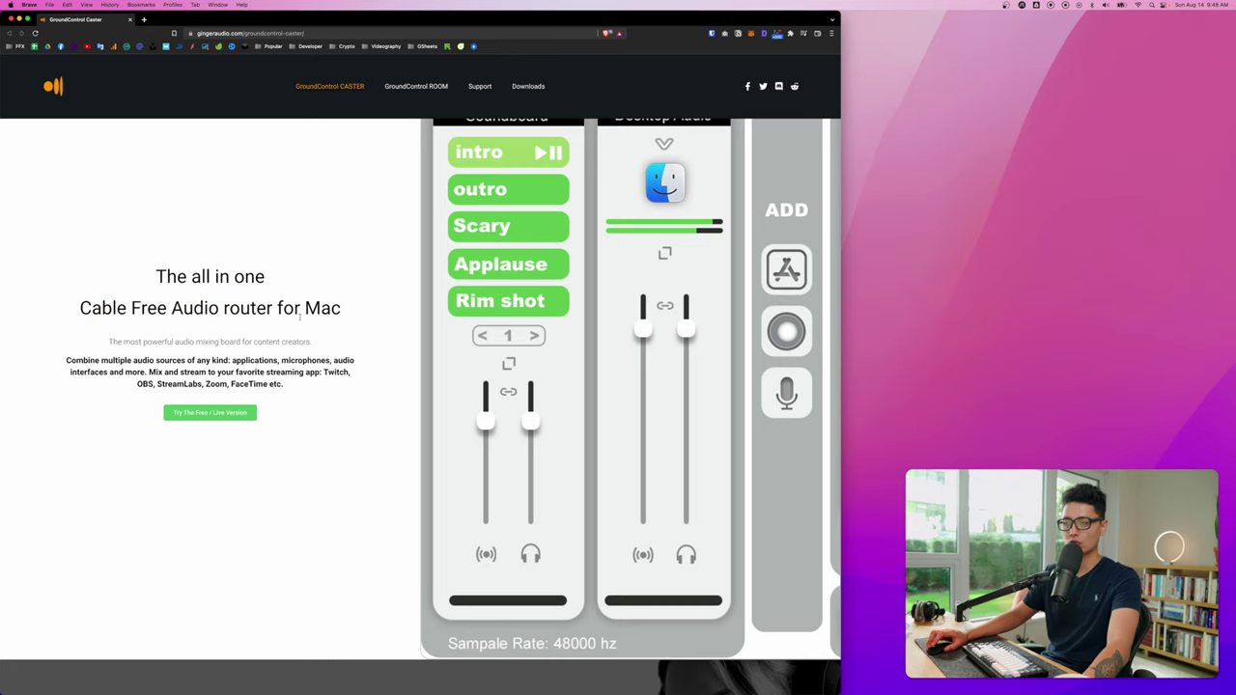
{"action": "scroll", "coordinate": [319, 323], "scroll_direction": "down", "scroll_amount": 15}
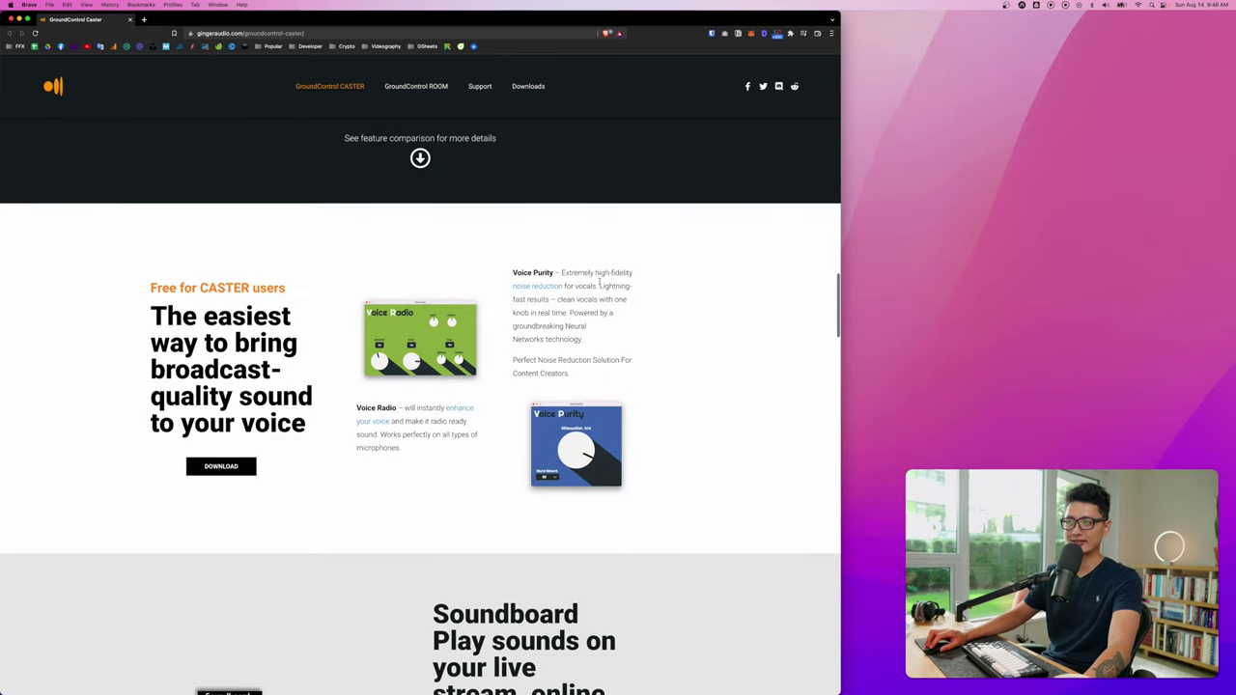
Step: Highlight Voice Purity, then the free plan's Source separation, GroundControl devices, Hotkeys and MIDI control rows
{"action": "left_click_drag", "start_coordinate": [513, 271], "coordinate": [588, 271]}
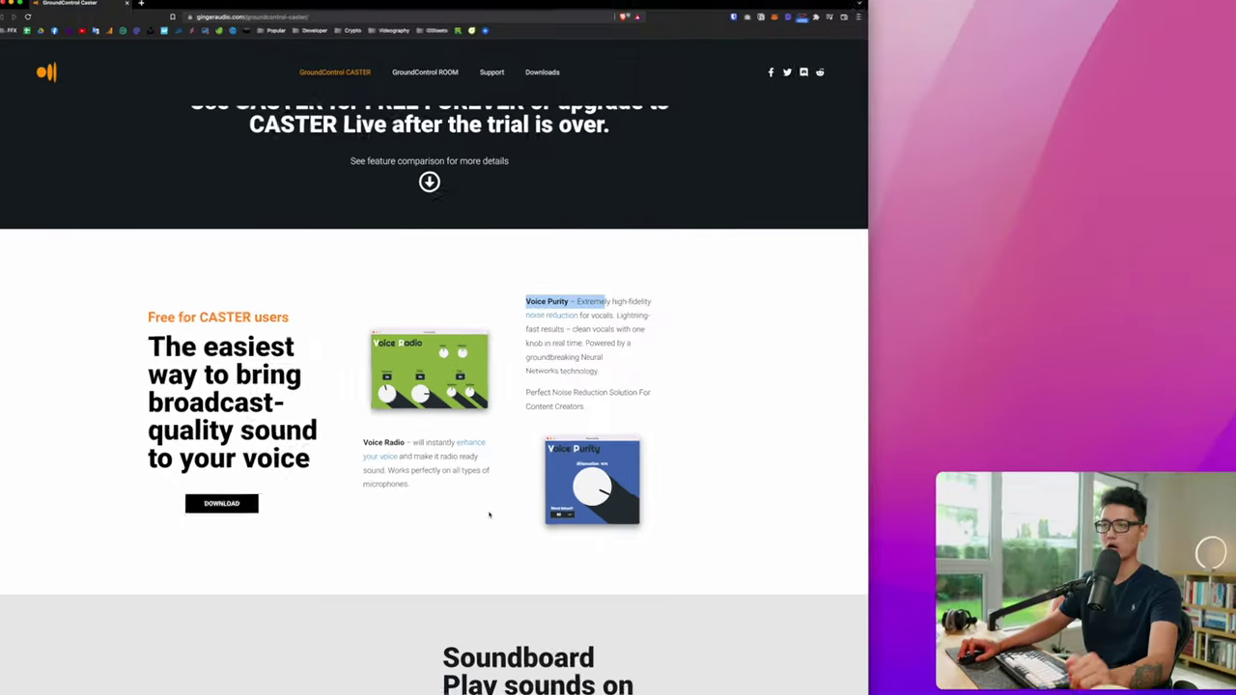
{"action": "scroll", "coordinate": [751, 609], "scroll_direction": "down", "scroll_amount": 10}
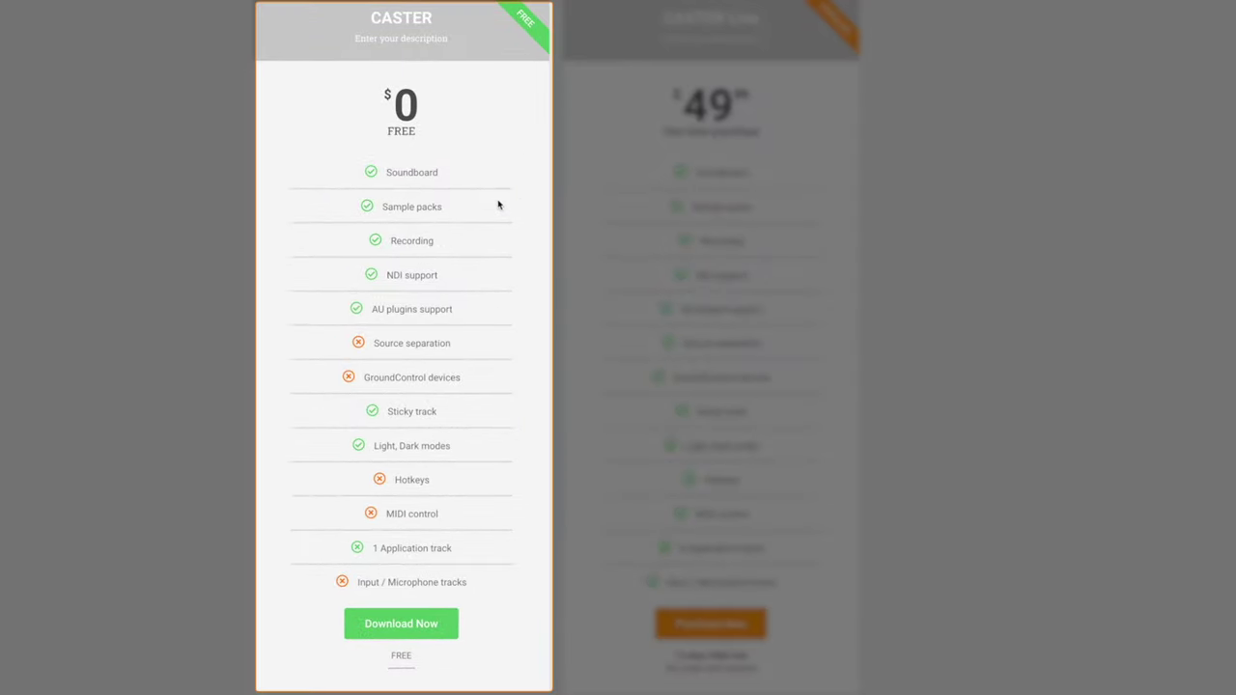
{"action": "left_click", "coordinate": [422, 262]}
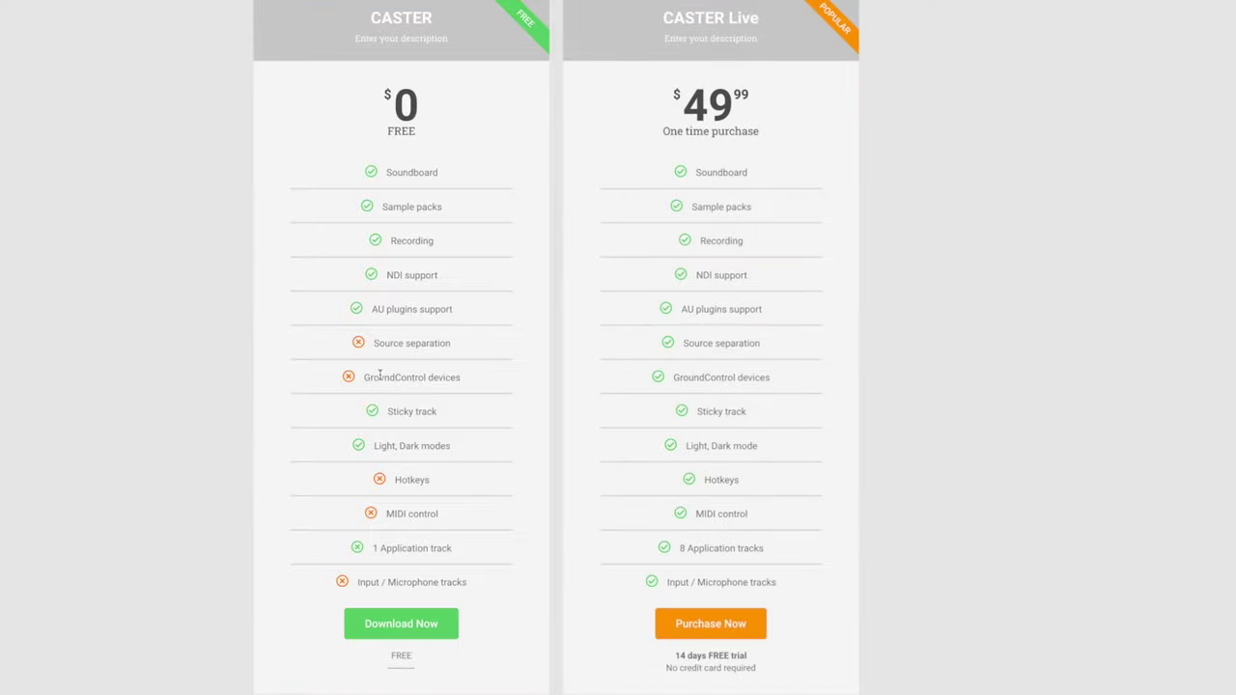
{"action": "left_click_drag", "start_coordinate": [374, 342], "coordinate": [473, 344]}
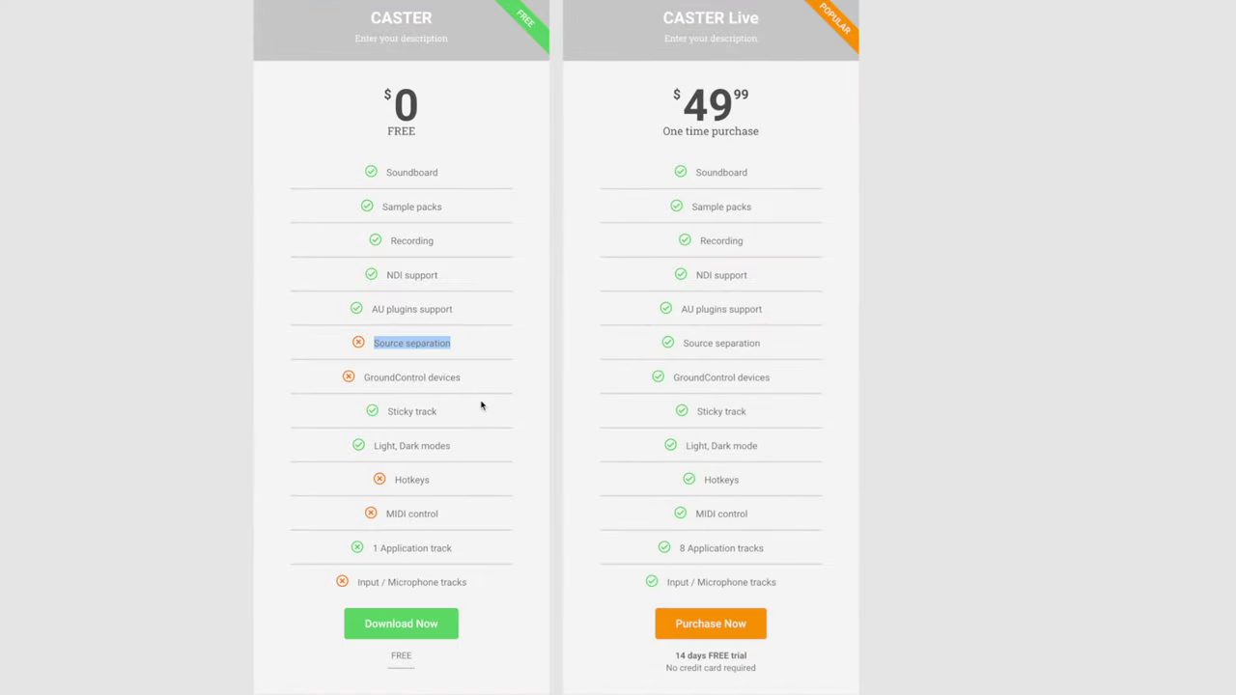
{"action": "left_click_drag", "start_coordinate": [367, 377], "coordinate": [454, 376]}
{"action": "left_click_drag", "start_coordinate": [393, 479], "coordinate": [430, 480]}
{"action": "left_click_drag", "start_coordinate": [371, 526], "coordinate": [538, 522]}
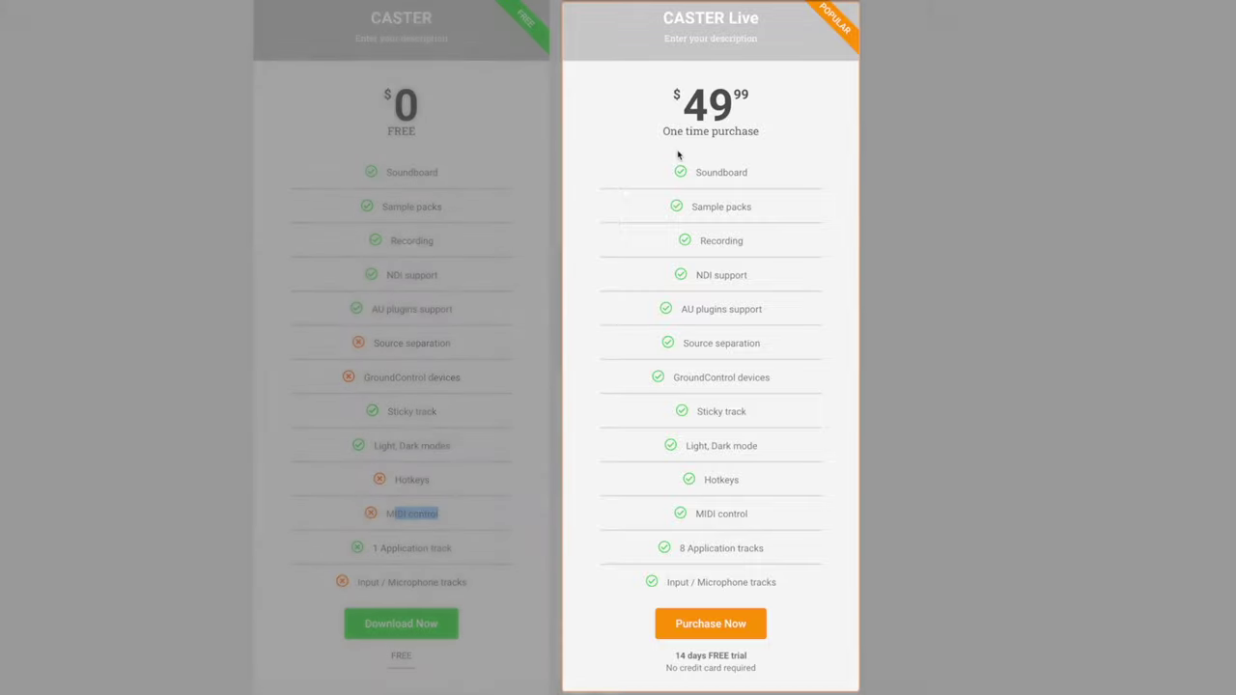
Step: Highlight CASTER Live's one-time purchase, 14 days FREE trial and No credit card required notes
{"action": "left_click_drag", "start_coordinate": [659, 131], "coordinate": [823, 143]}
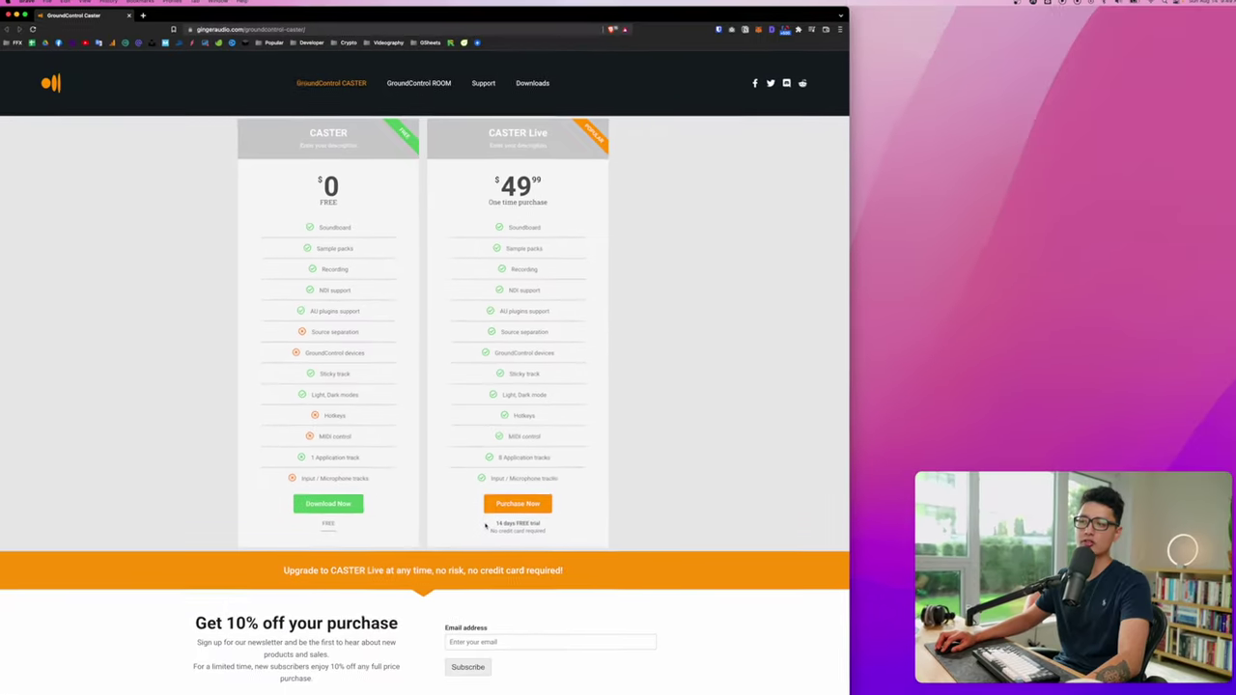
{"action": "left_click_drag", "start_coordinate": [674, 656], "coordinate": [794, 656]}
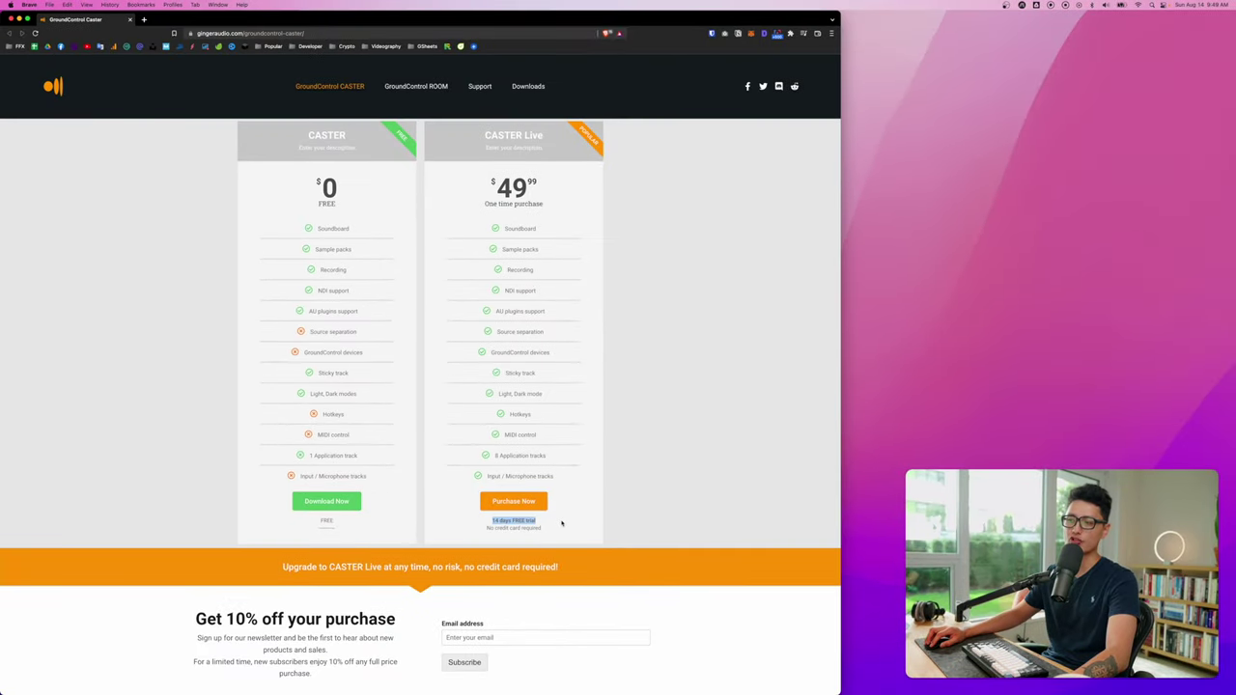
{"action": "left_click_drag", "start_coordinate": [484, 529], "coordinate": [621, 538]}
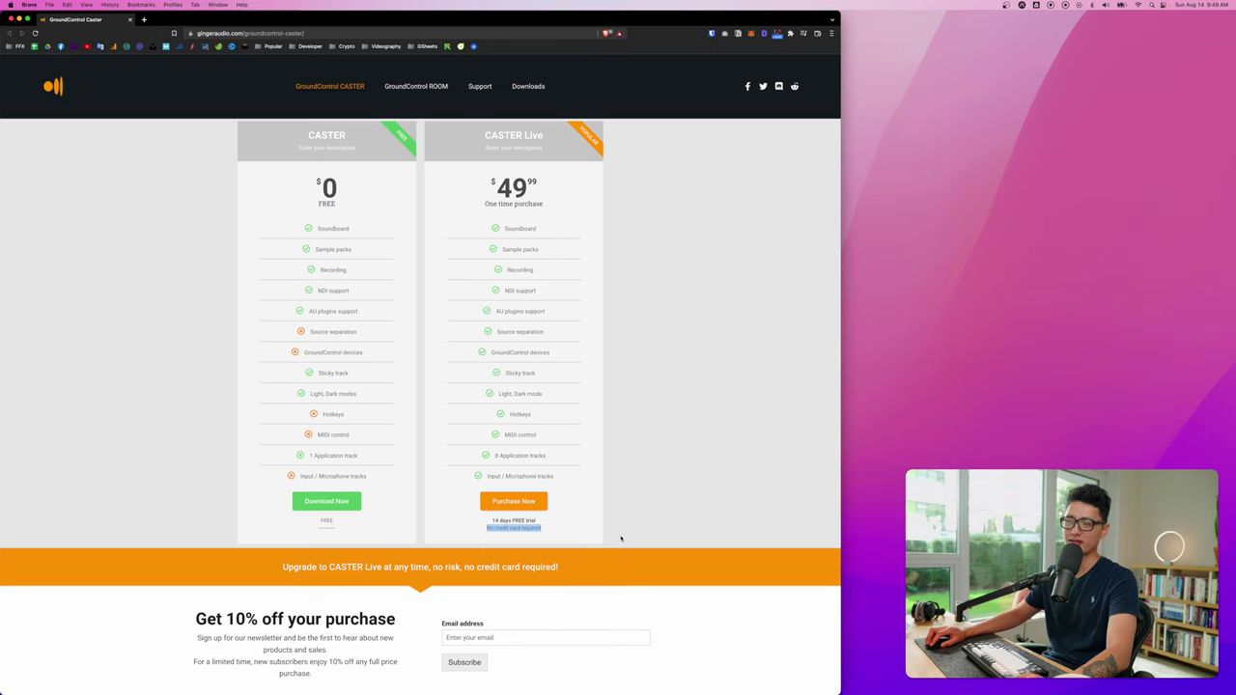
Step: Go to the gingeraudio.com Downloads page to reach the CASTER 2.0.8 installer download
{"action": "scroll", "coordinate": [555, 213], "scroll_direction": "up", "scroll_amount": 15}
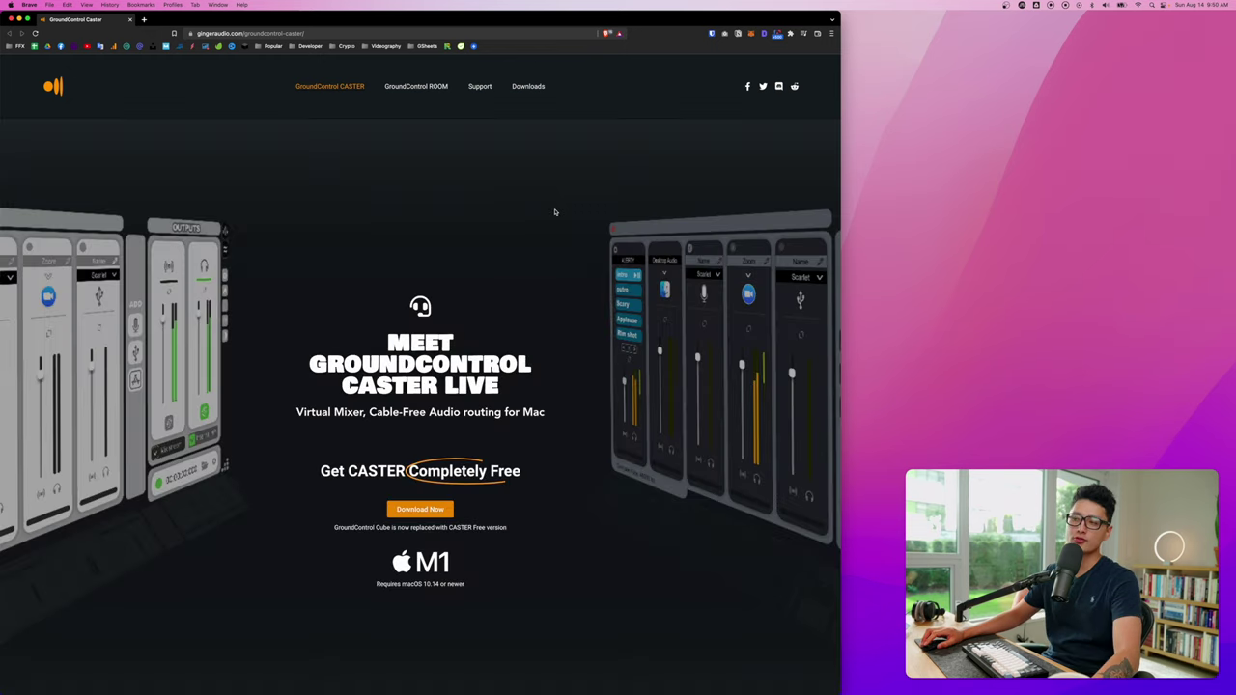
{"action": "left_click", "coordinate": [536, 85]}
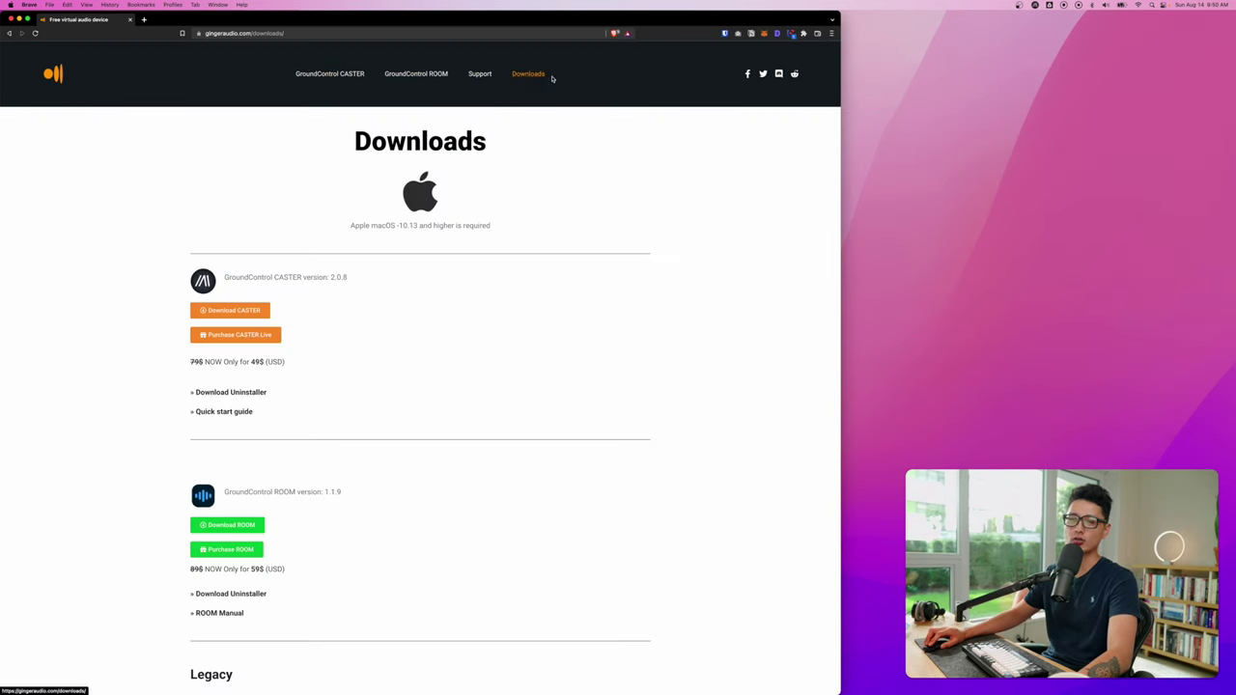
{"action": "scroll", "coordinate": [230, 322], "scroll_direction": "down", "scroll_amount": 1}
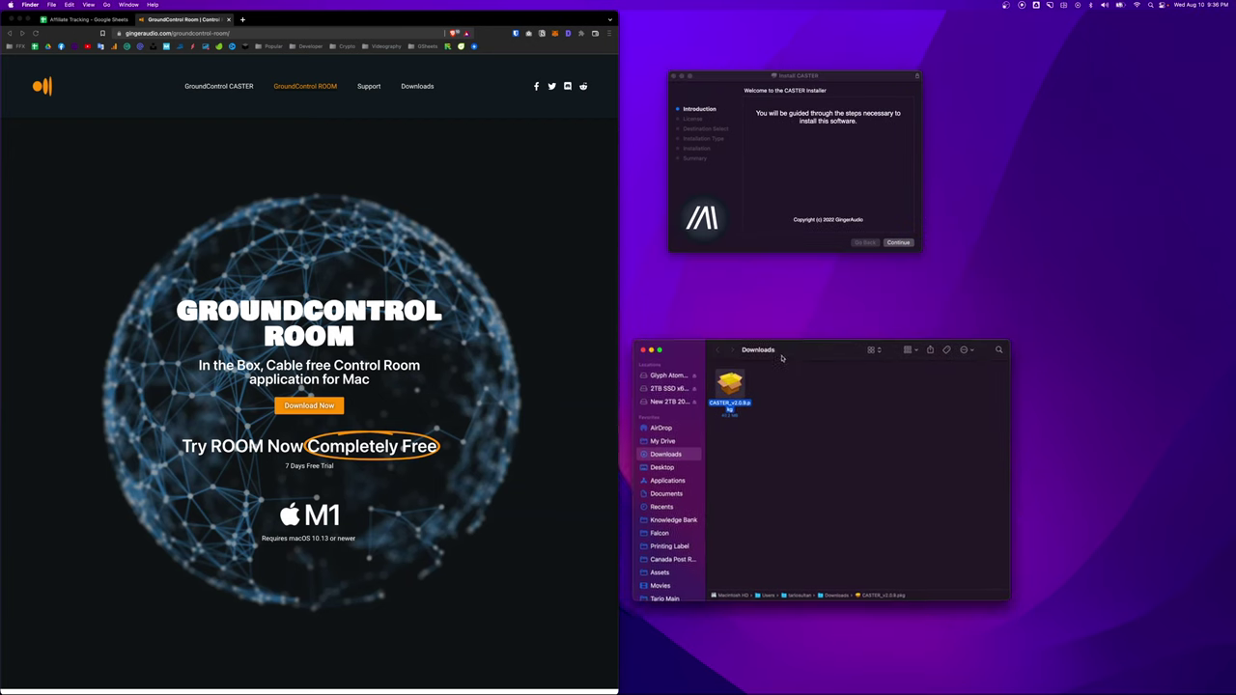
Step: Accept the license, install CASTER on Macintosh HD, then move the installer package to the Trash
{"action": "left_click", "coordinate": [782, 156]}
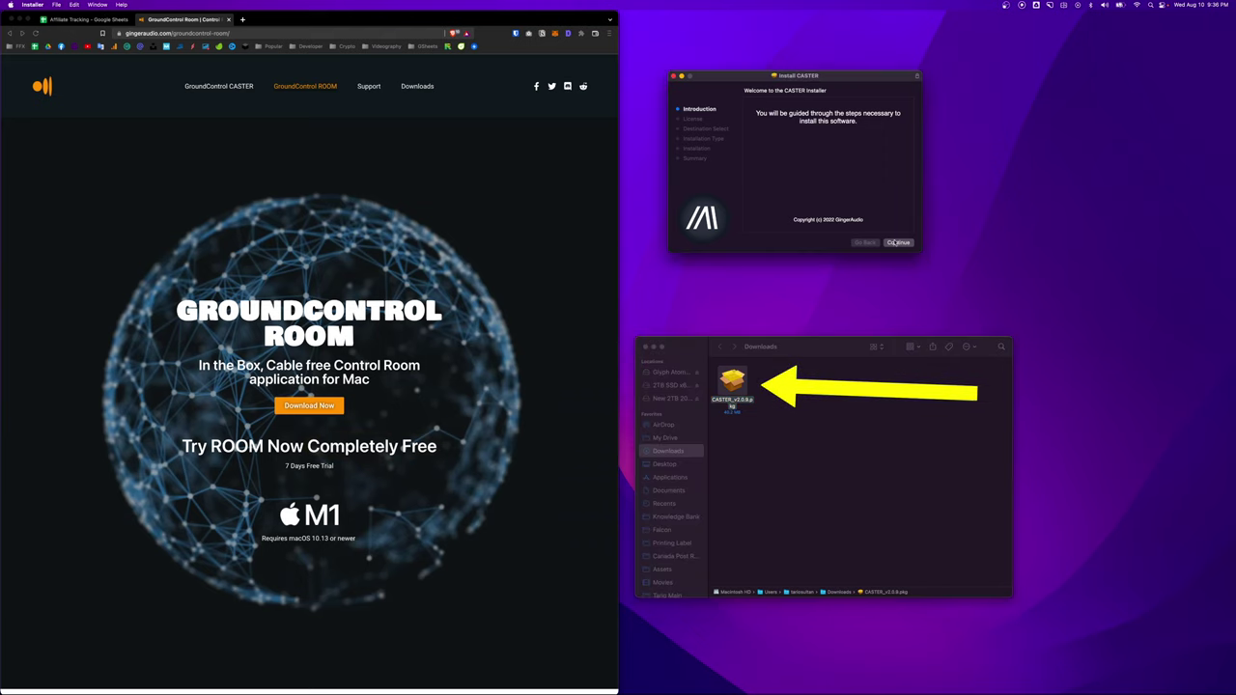
{"action": "left_click", "coordinate": [898, 243]}
{"action": "left_click", "coordinate": [898, 242]}
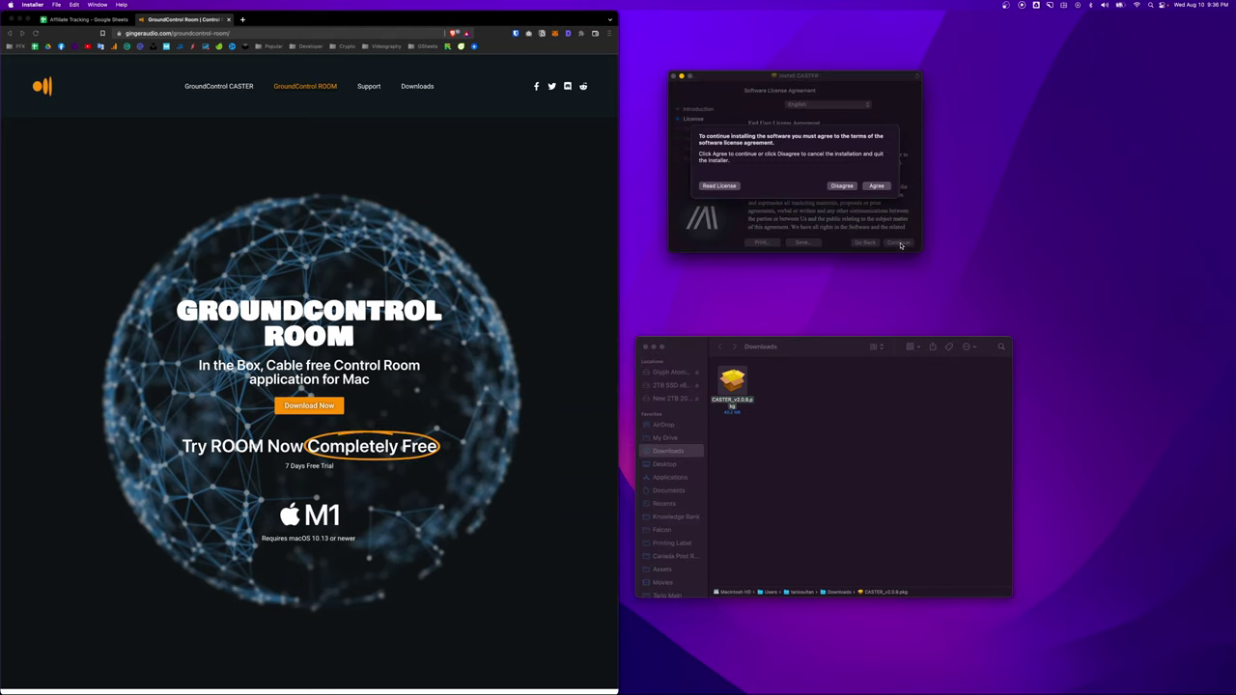
{"action": "left_click", "coordinate": [880, 185]}
{"action": "left_click", "coordinate": [895, 243]}
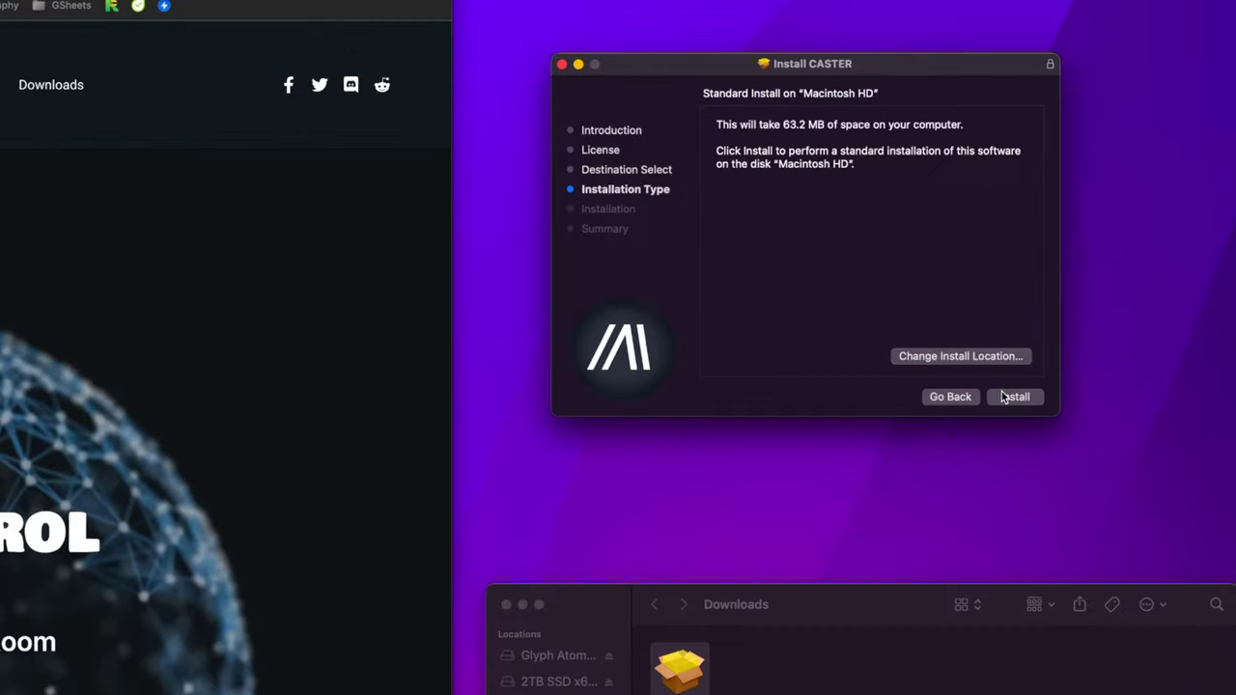
{"action": "left_click", "coordinate": [1003, 396]}
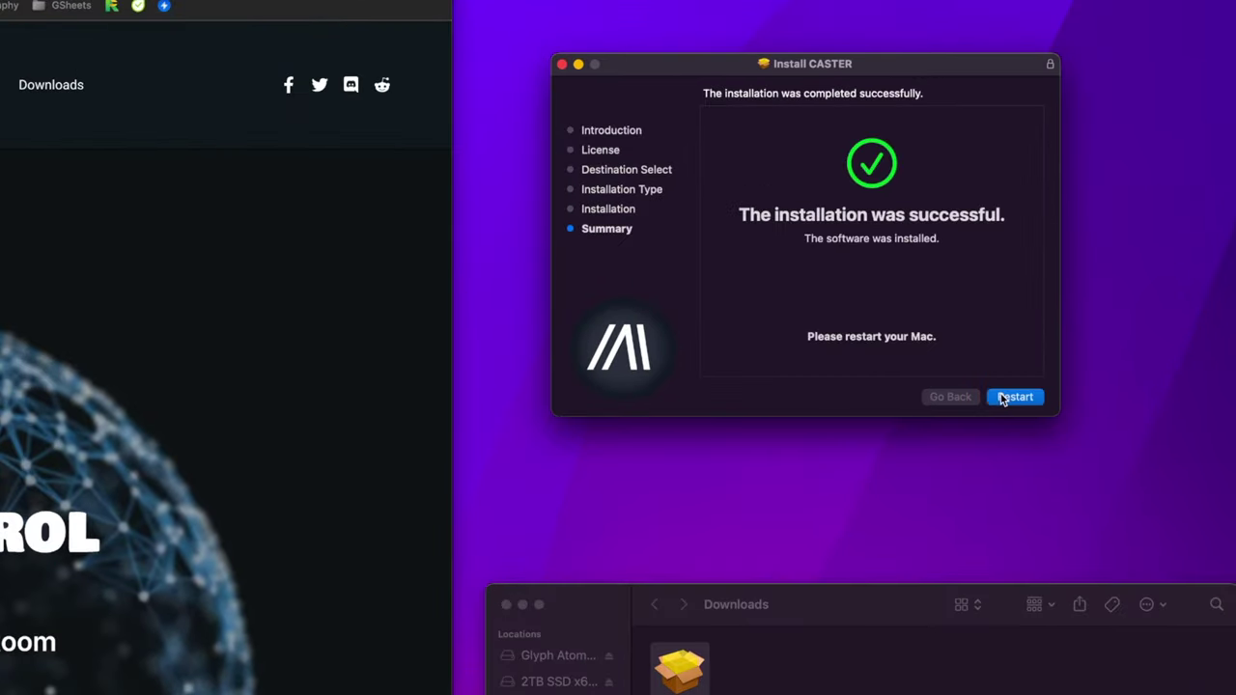
{"action": "left_click", "coordinate": [1038, 397]}
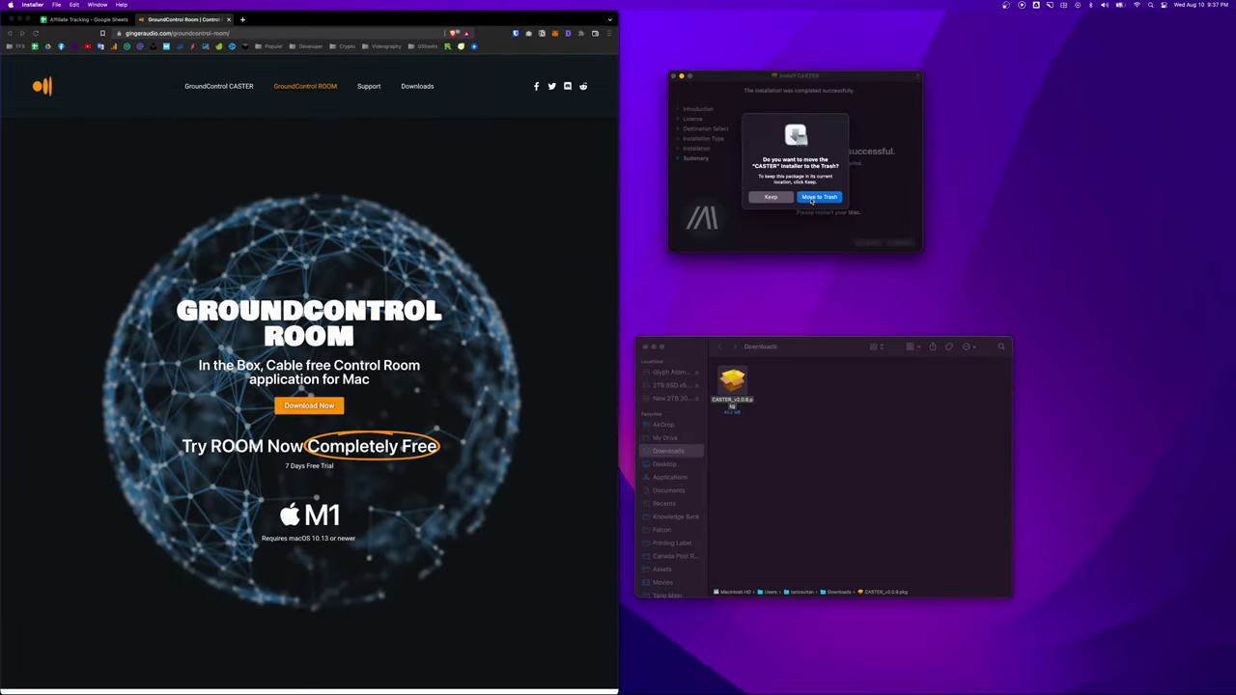
{"action": "left_click", "coordinate": [818, 197]}
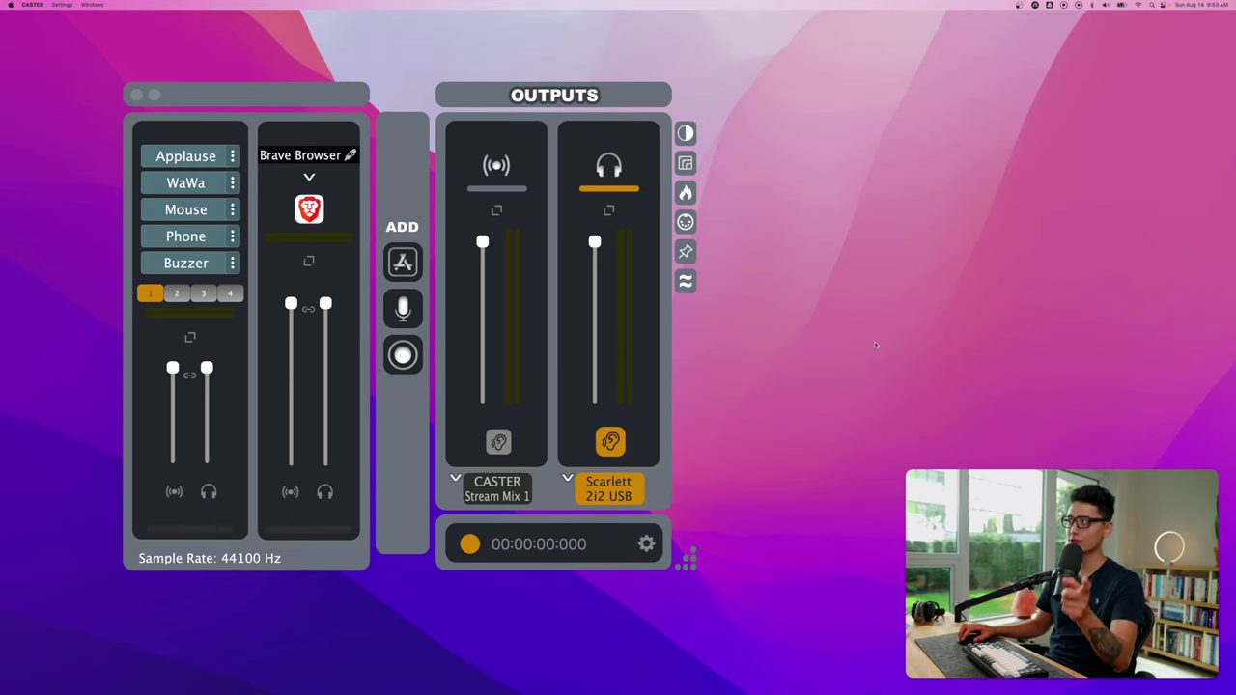
Step: Choose CASTER as the output device in the menu-bar Sound menu
{"action": "left_click", "coordinate": [1105, 4]}
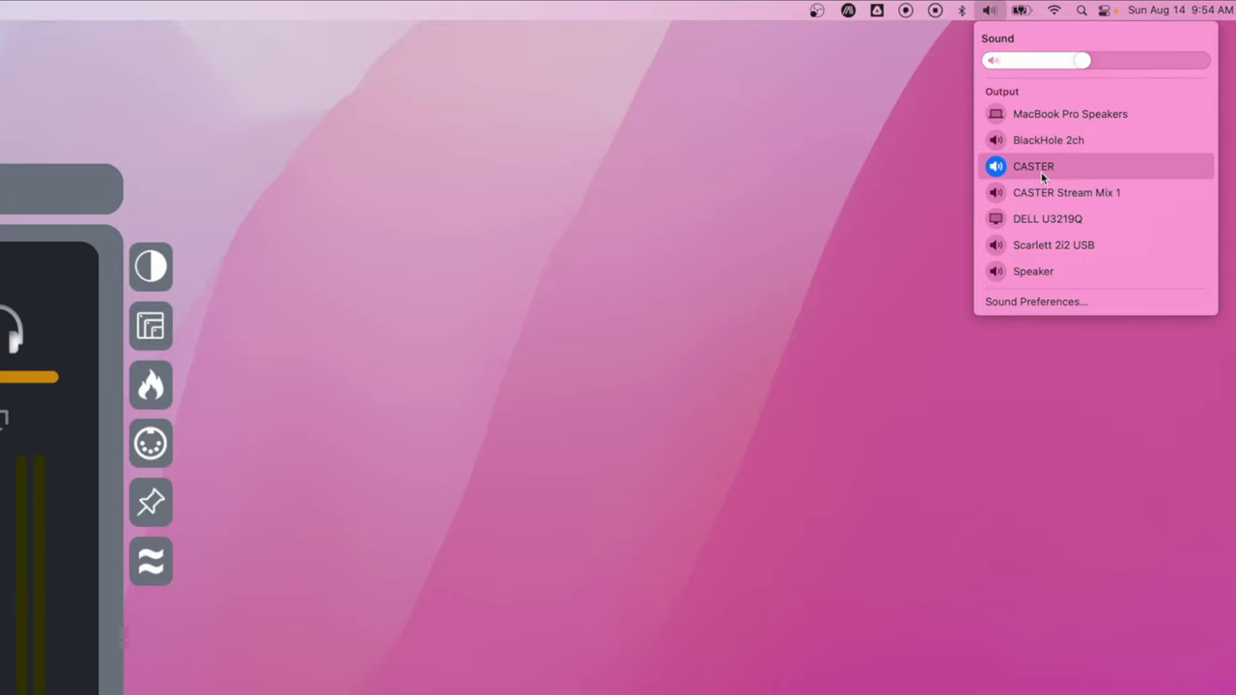
{"action": "left_click", "coordinate": [1040, 171]}
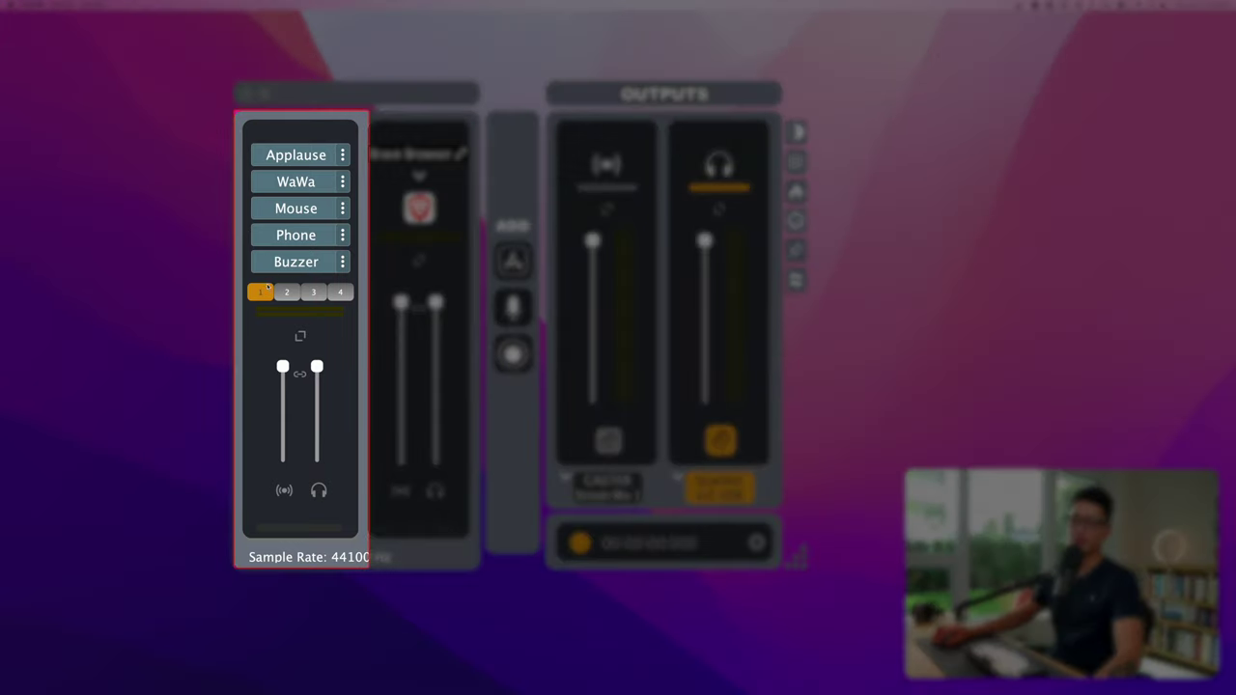
{"action": "left_click", "coordinate": [287, 291]}
{"action": "left_click", "coordinate": [312, 292]}
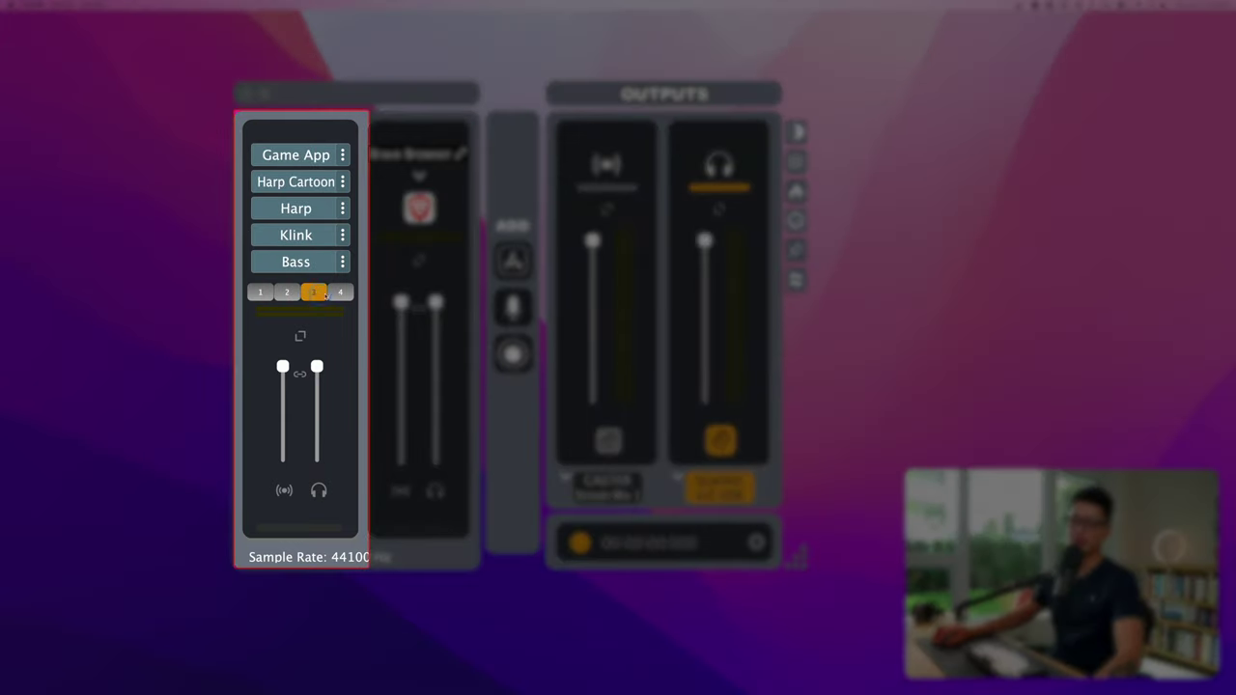
{"action": "left_click", "coordinate": [340, 292]}
{"action": "left_click", "coordinate": [260, 292]}
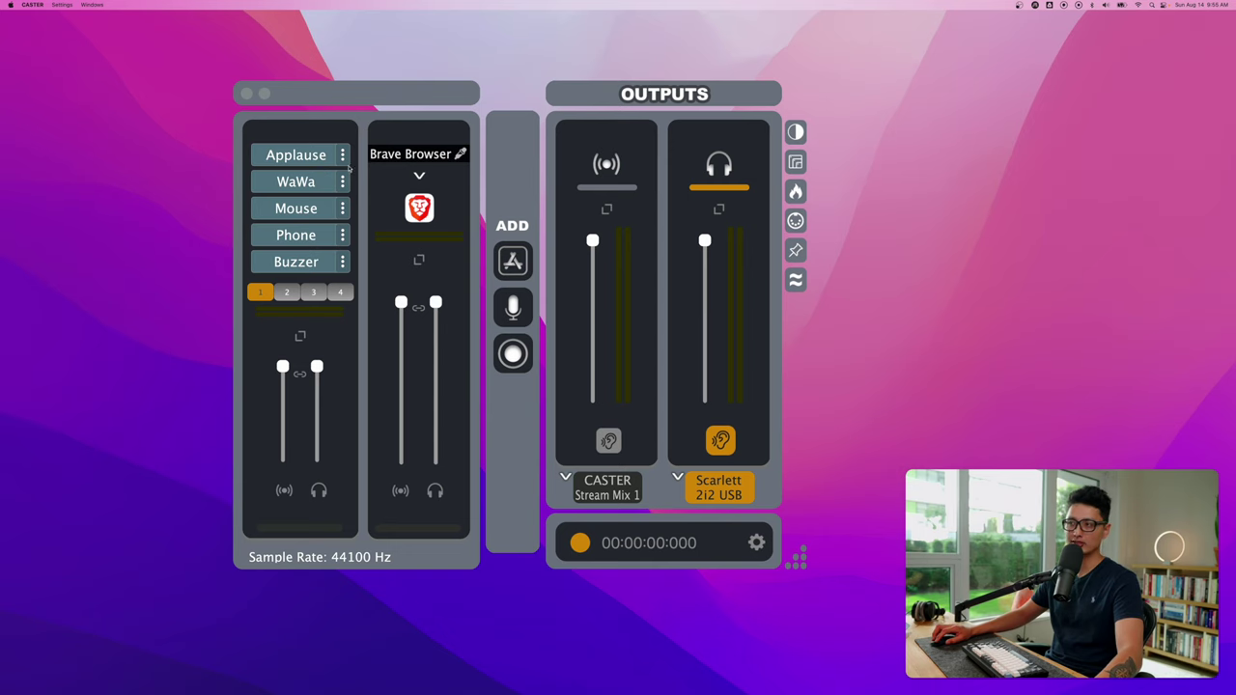
{"action": "left_click", "coordinate": [342, 155]}
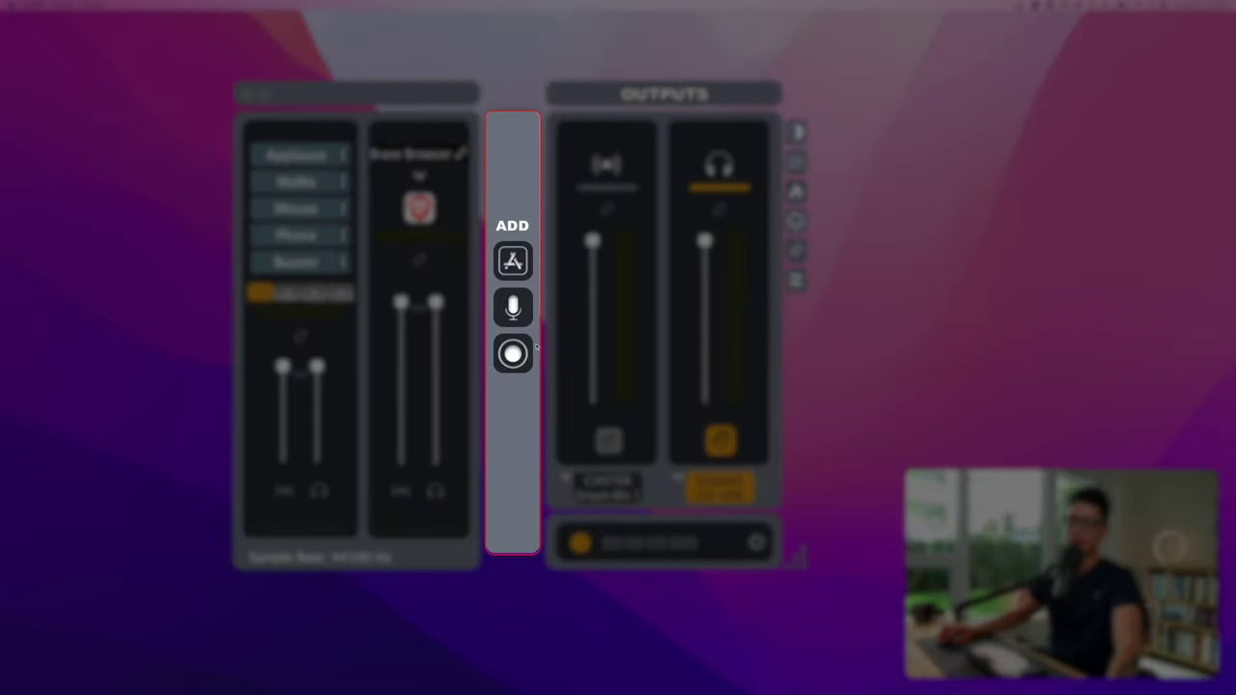
Step: Browse the applications and audio input lists for new tracks without adding any
{"action": "left_click", "coordinate": [512, 260]}
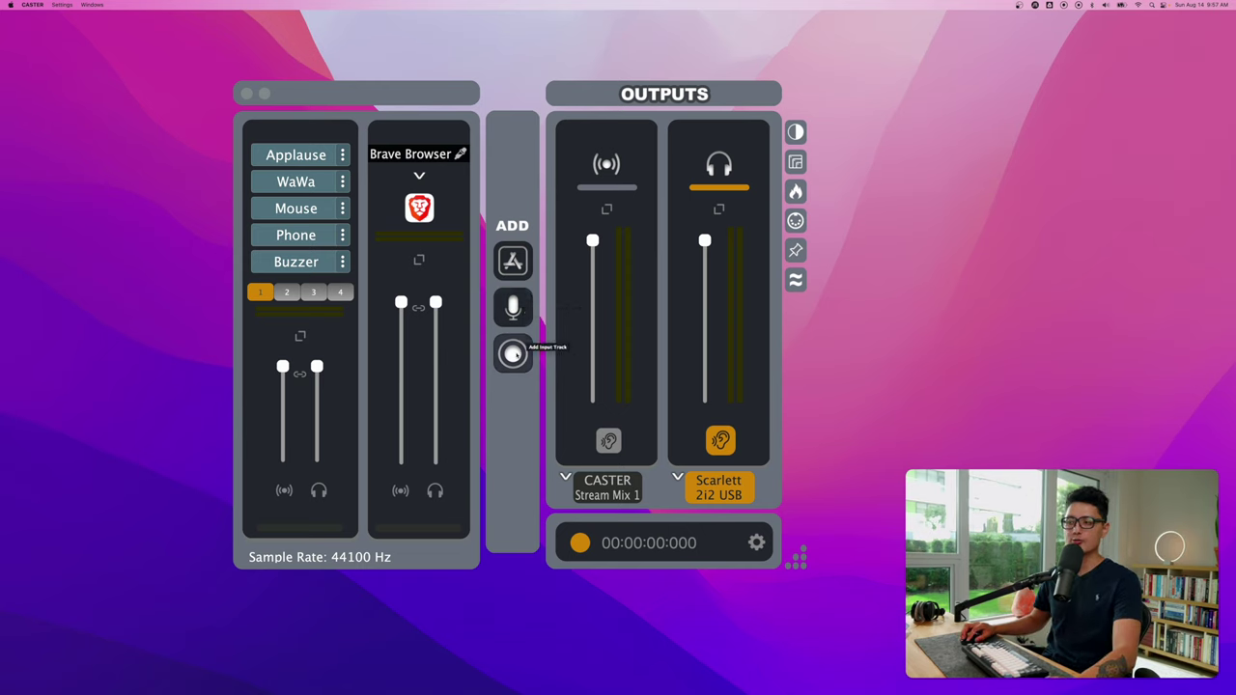
{"action": "left_click", "coordinate": [512, 354]}
{"action": "mouse_move", "coordinate": [560, 406]}
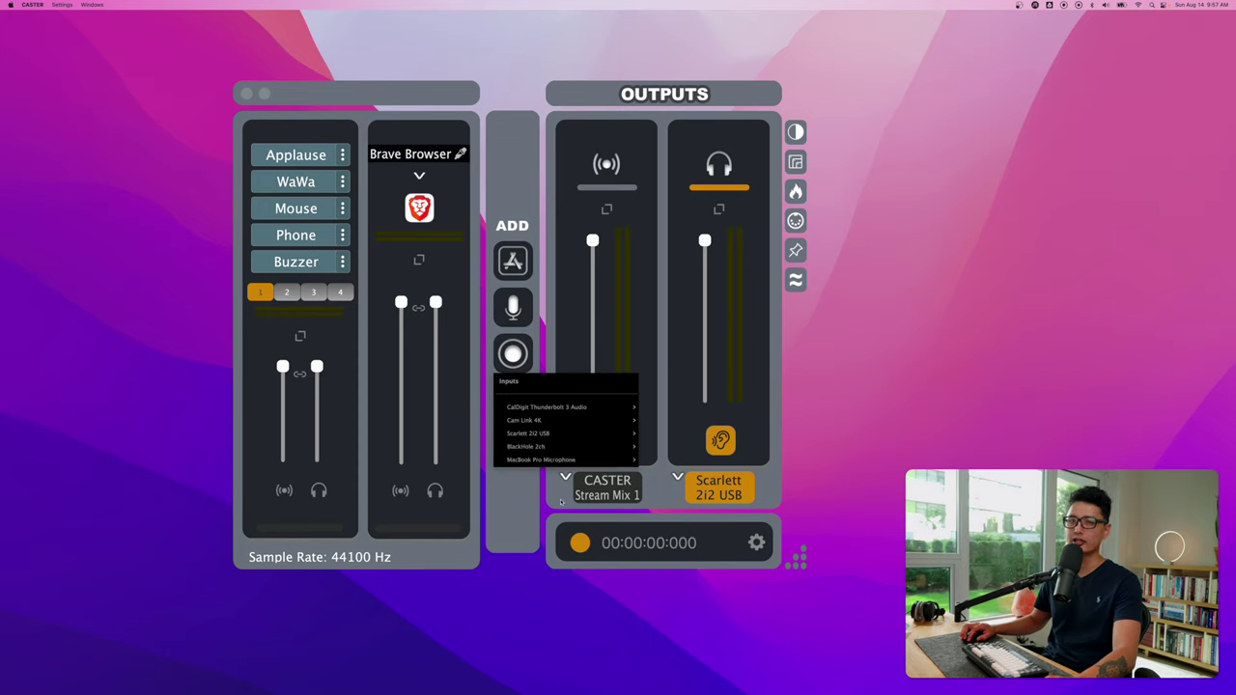
{"action": "left_click", "coordinate": [512, 307]}
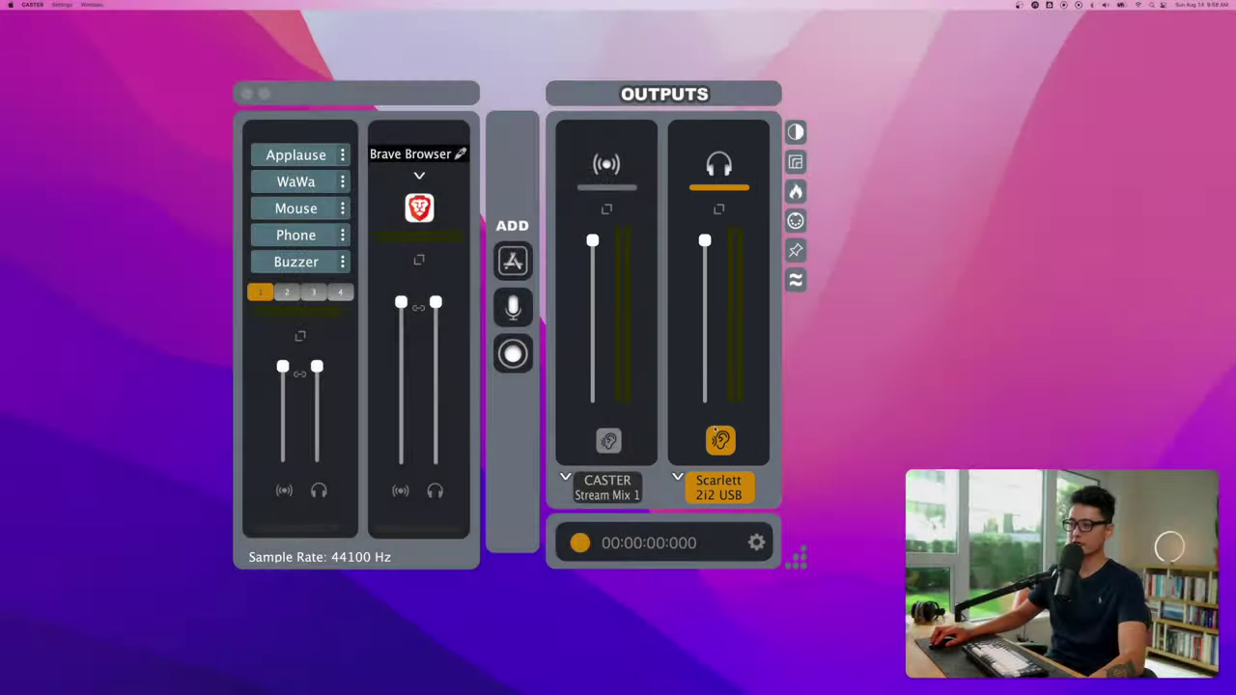
Step: Switch monitoring off on the Scarlett 2i2 USB output, then open Recording Settings
{"action": "left_click", "coordinate": [720, 439]}
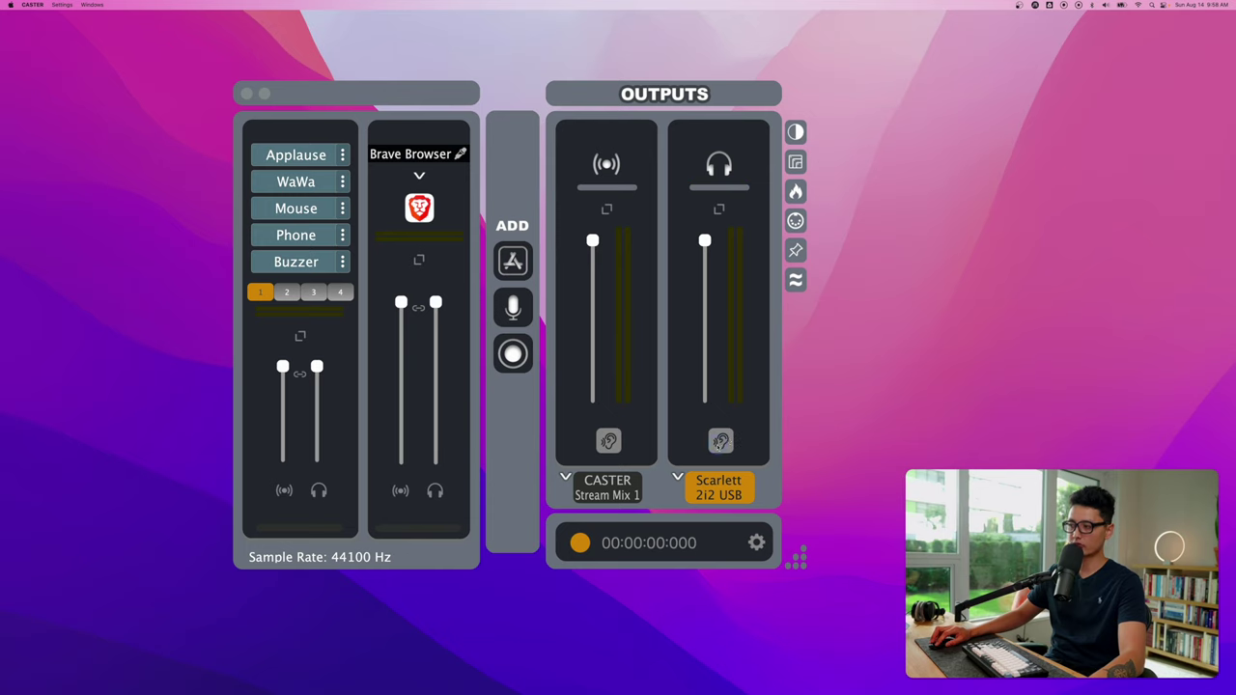
{"action": "left_click", "coordinate": [721, 439]}
{"action": "left_click", "coordinate": [720, 439]}
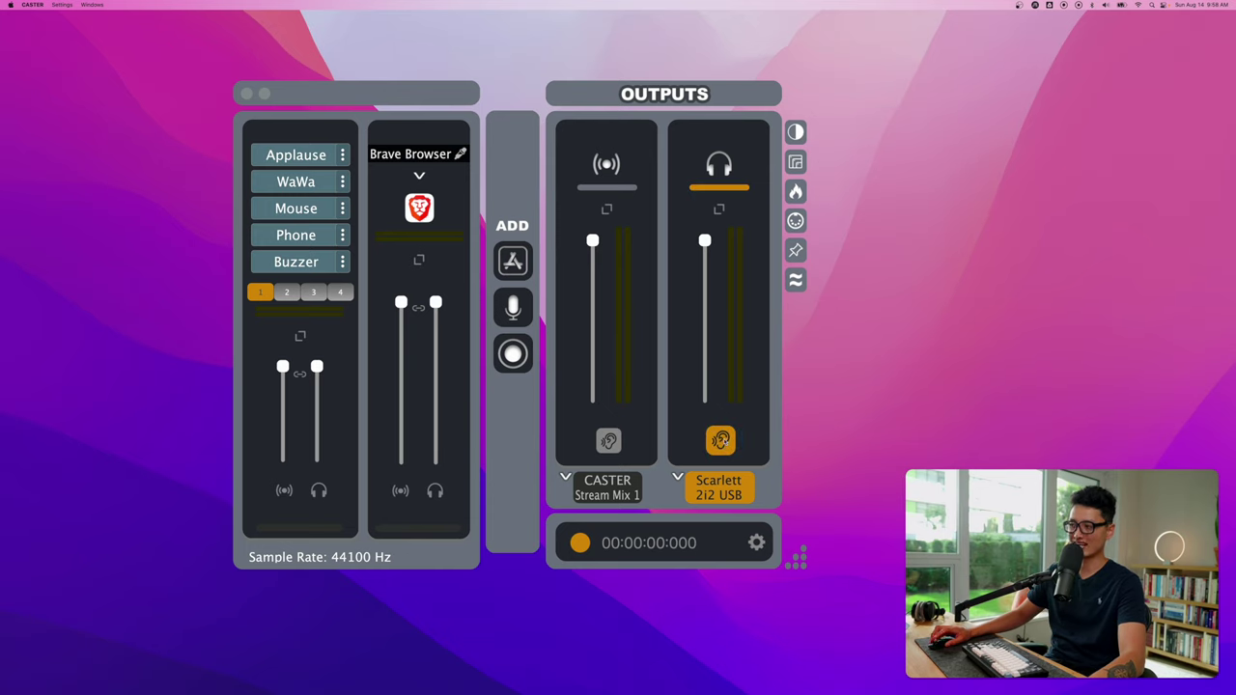
{"action": "left_click", "coordinate": [720, 440]}
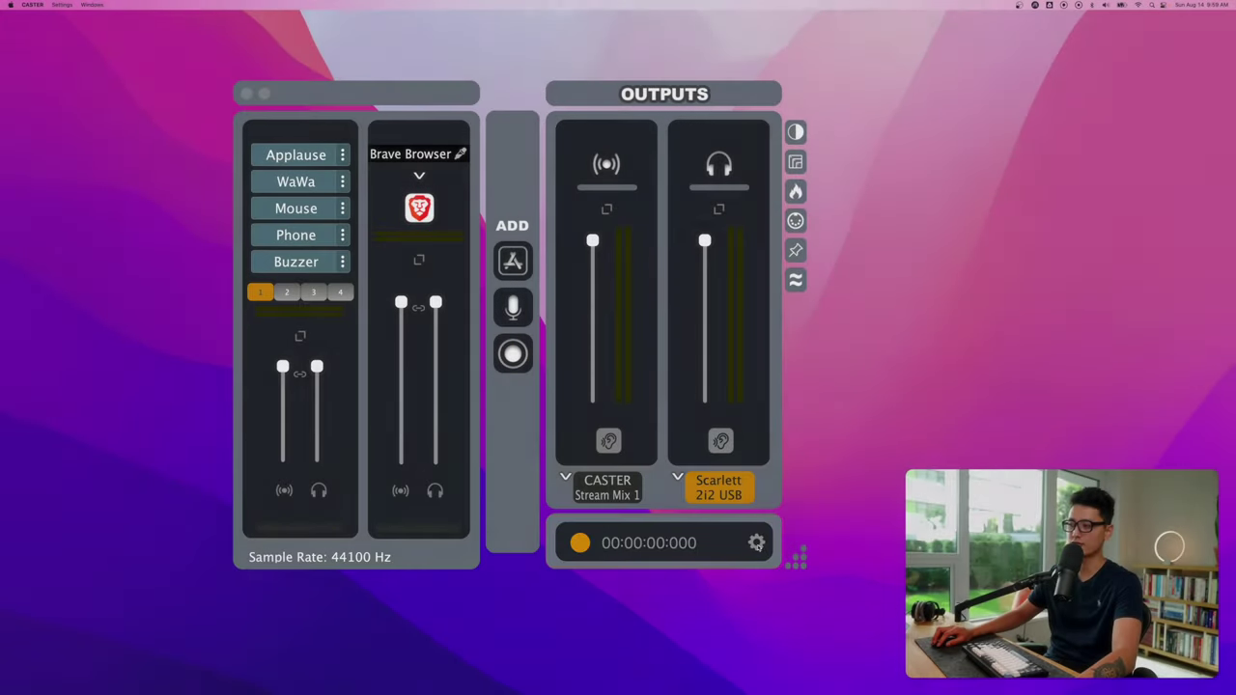
{"action": "left_click", "coordinate": [757, 543]}
{"action": "left_click", "coordinate": [385, 238]}
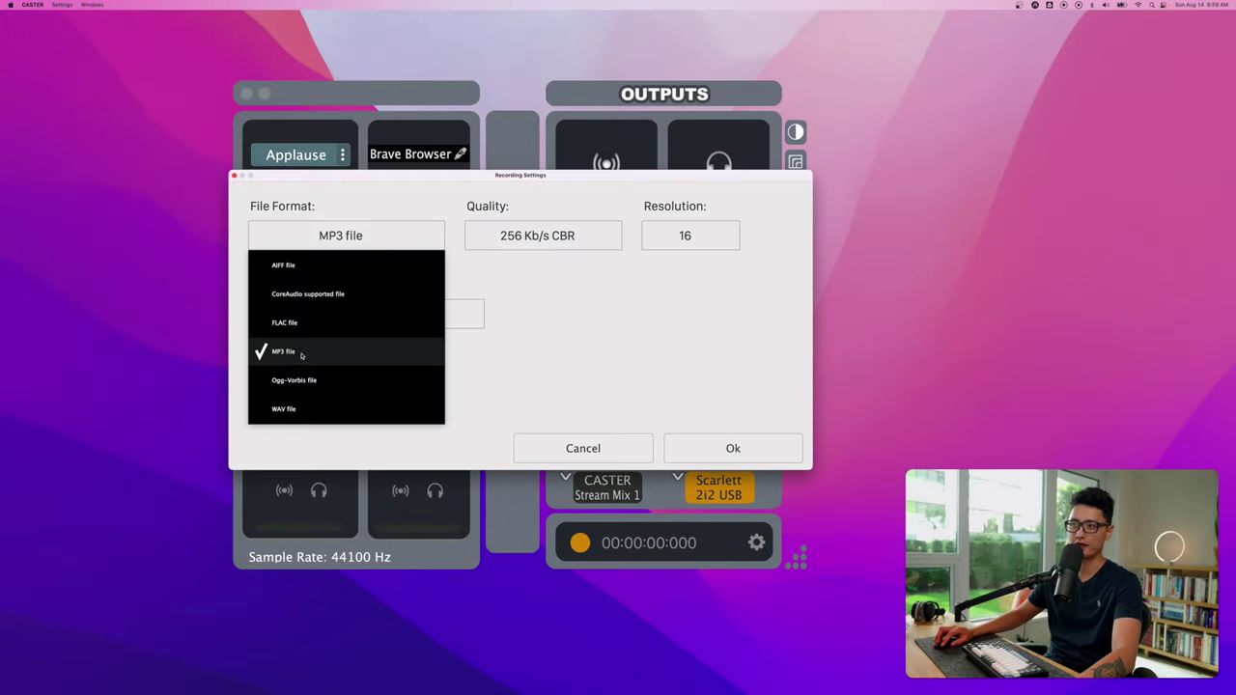
{"action": "left_click", "coordinate": [360, 363]}
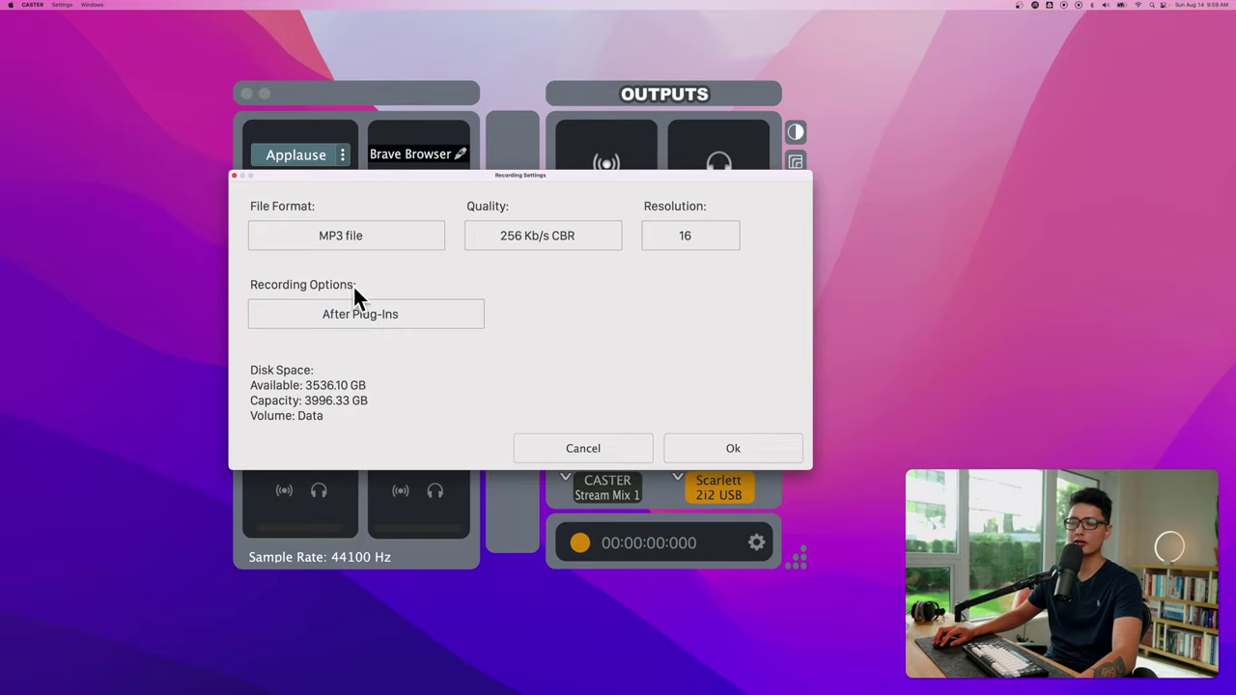
{"action": "left_click", "coordinate": [732, 448]}
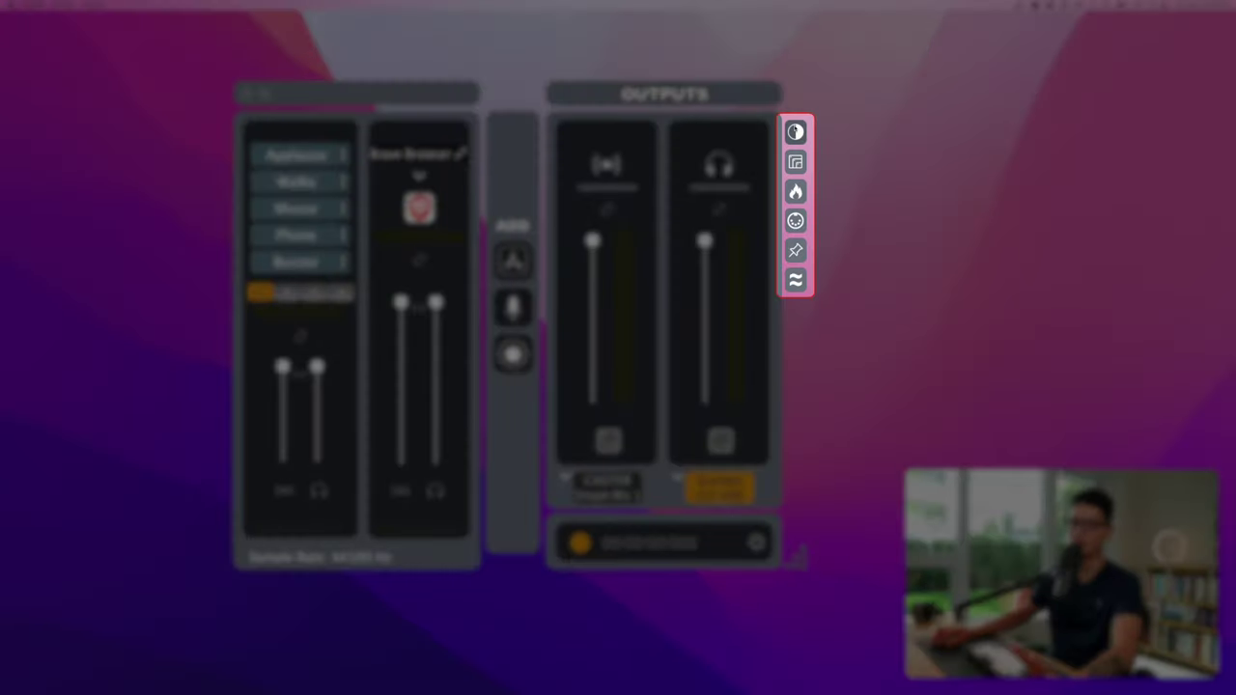
Step: Try Light Mode, then return the mixer to Dark Mode
{"action": "left_click", "coordinate": [794, 131]}
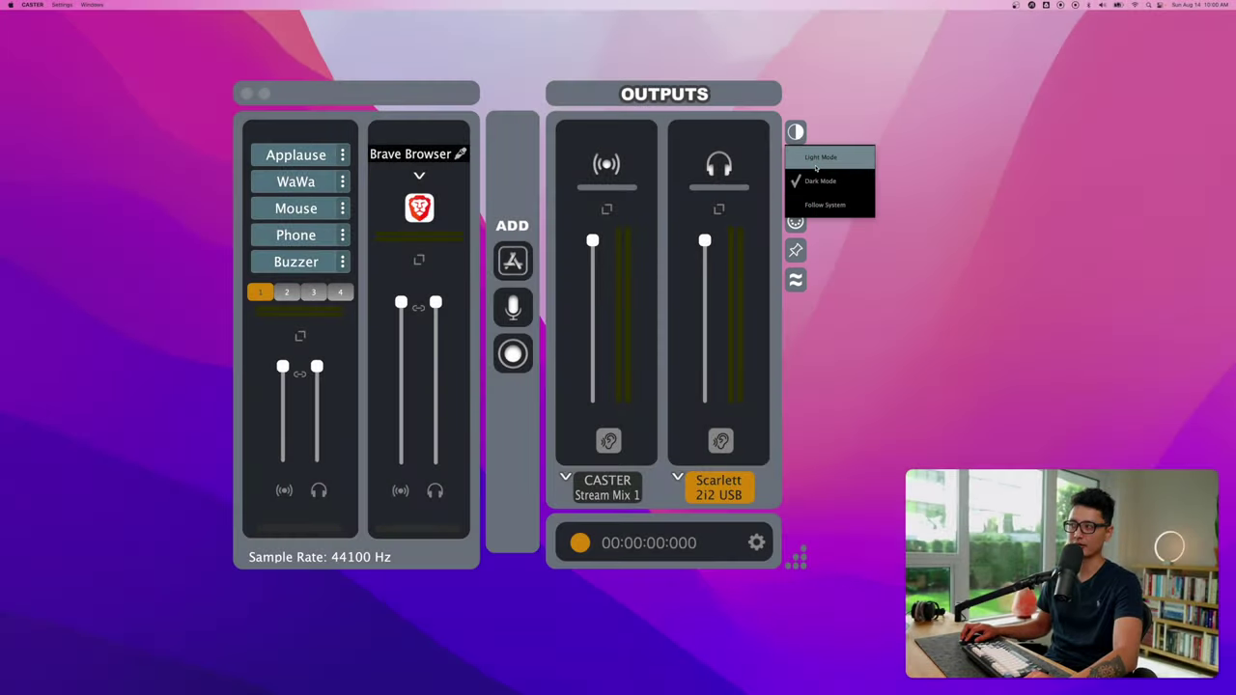
{"action": "left_click", "coordinate": [819, 156]}
{"action": "left_click", "coordinate": [795, 131]}
{"action": "left_click", "coordinate": [819, 181]}
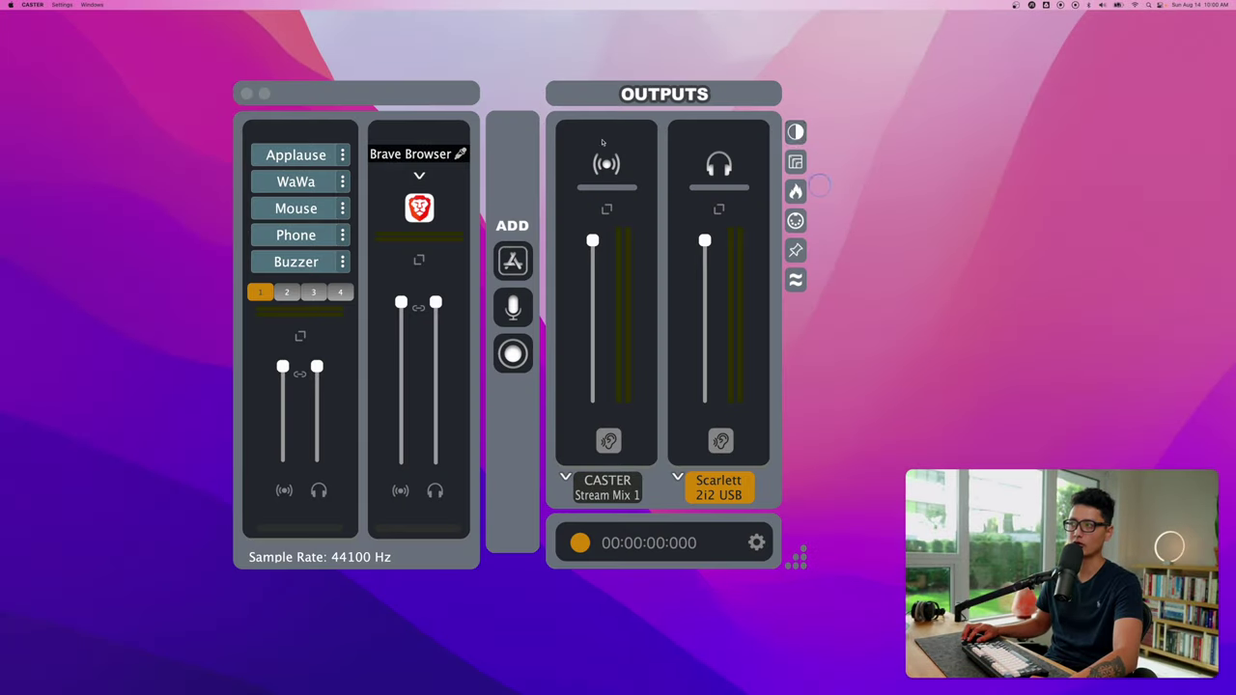
{"action": "left_click", "coordinate": [794, 131]}
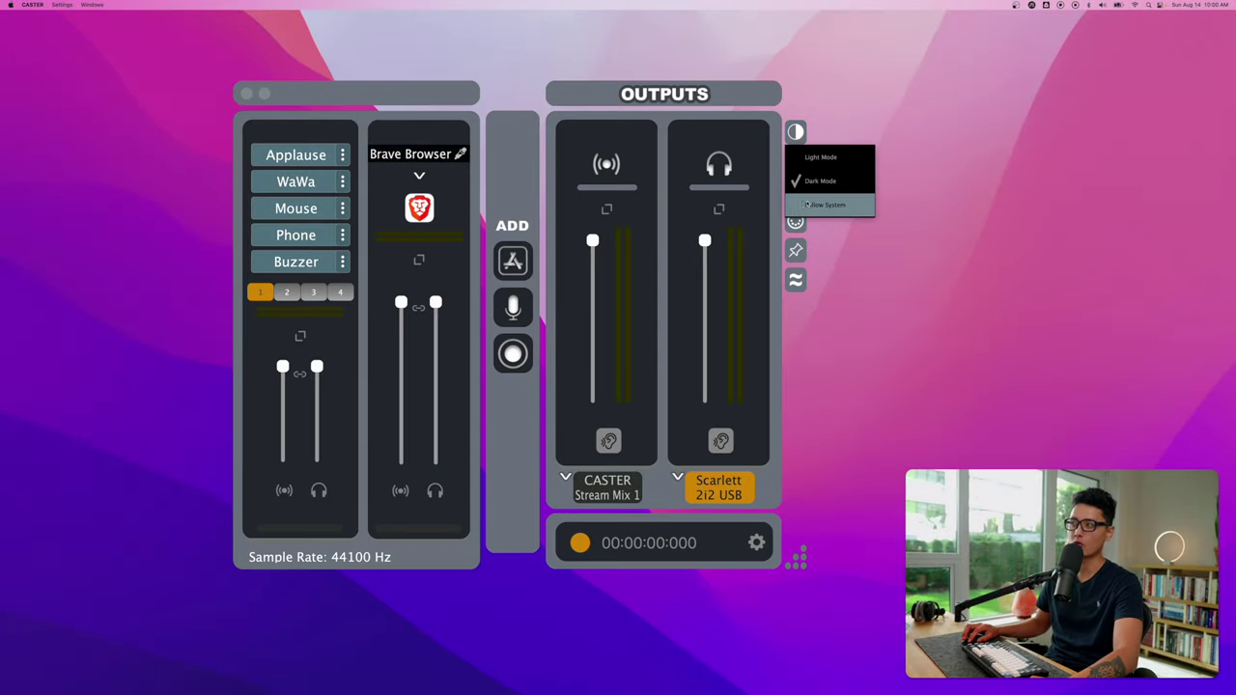
{"action": "left_click", "coordinate": [882, 216]}
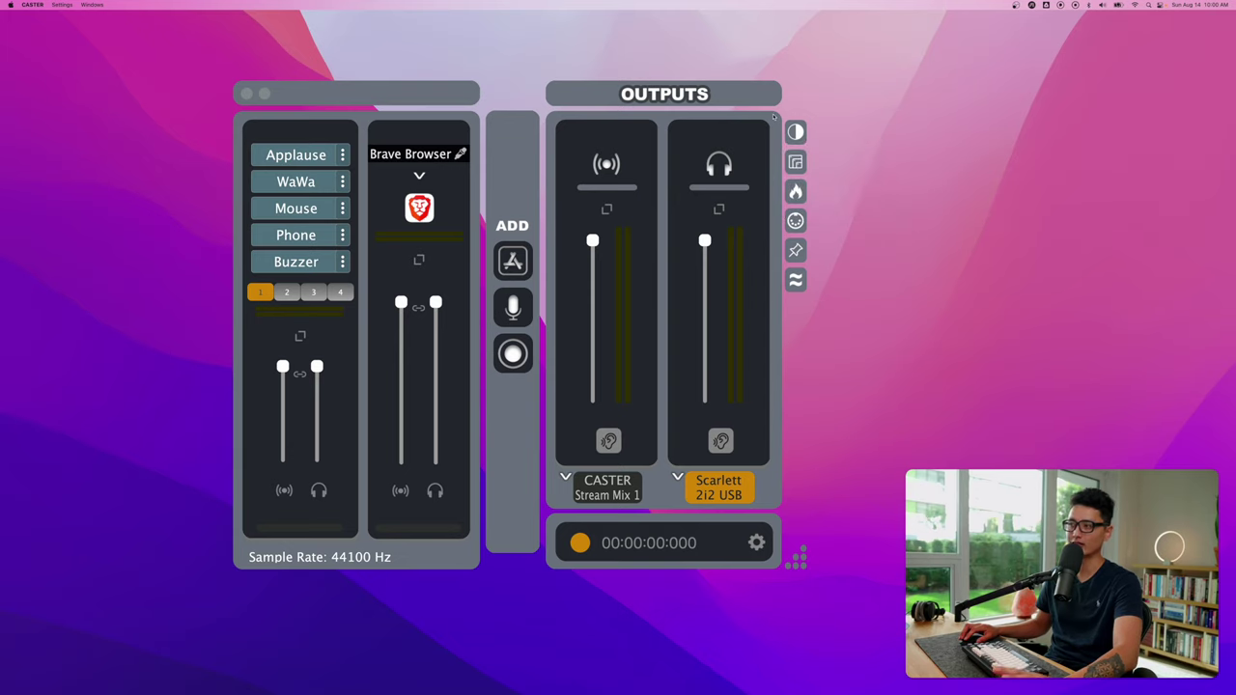
{"action": "left_click", "coordinate": [794, 131]}
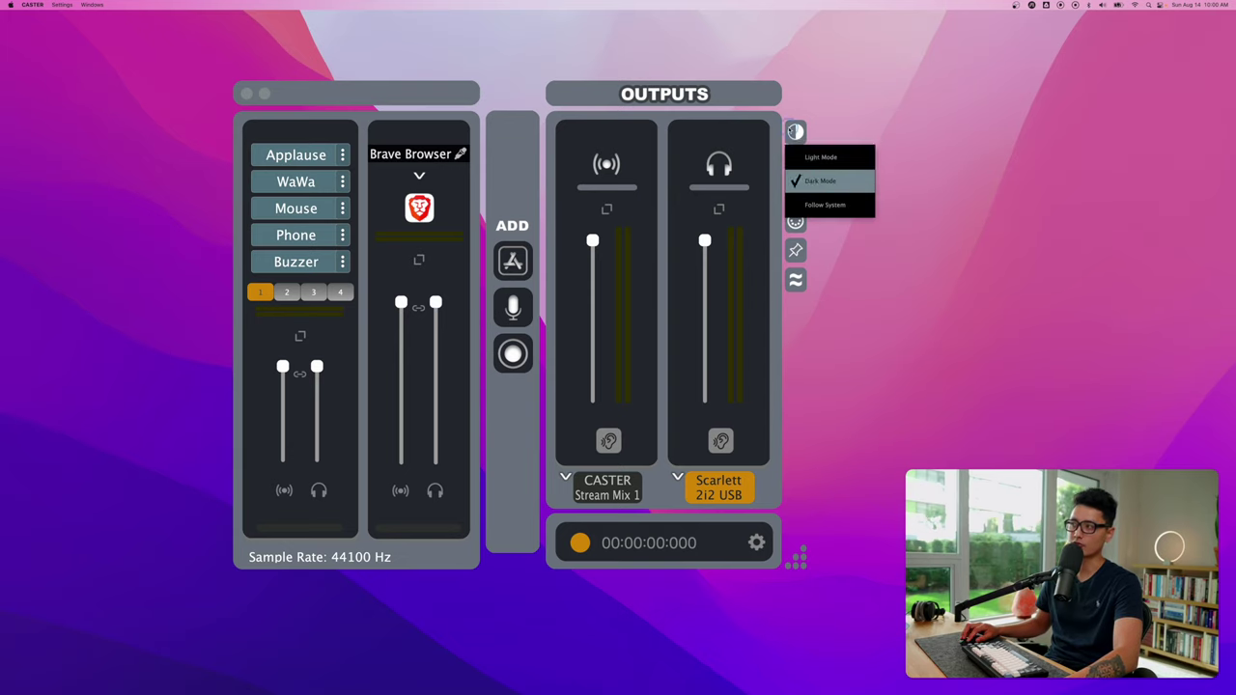
Step: Shrink the mixer windows, then set the preferred scale with the size menu and resize grip
{"action": "key", "text": "super+minus"}
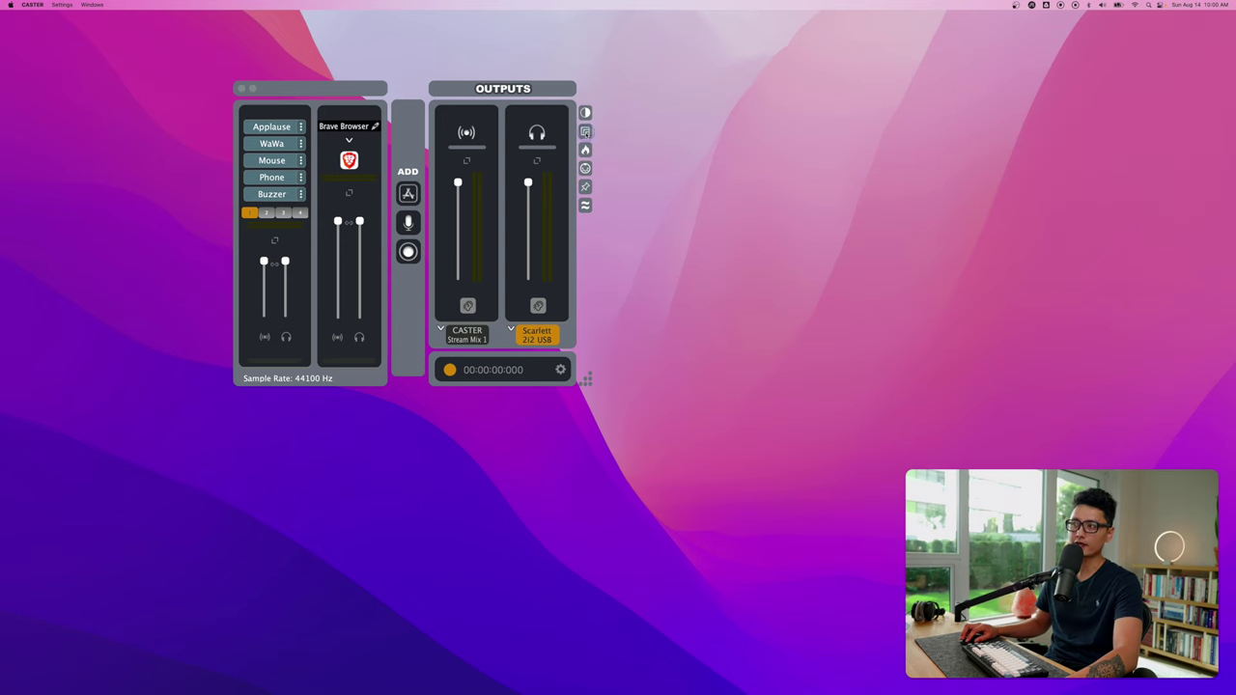
{"action": "left_click", "coordinate": [585, 132]}
{"action": "left_click", "coordinate": [604, 235]}
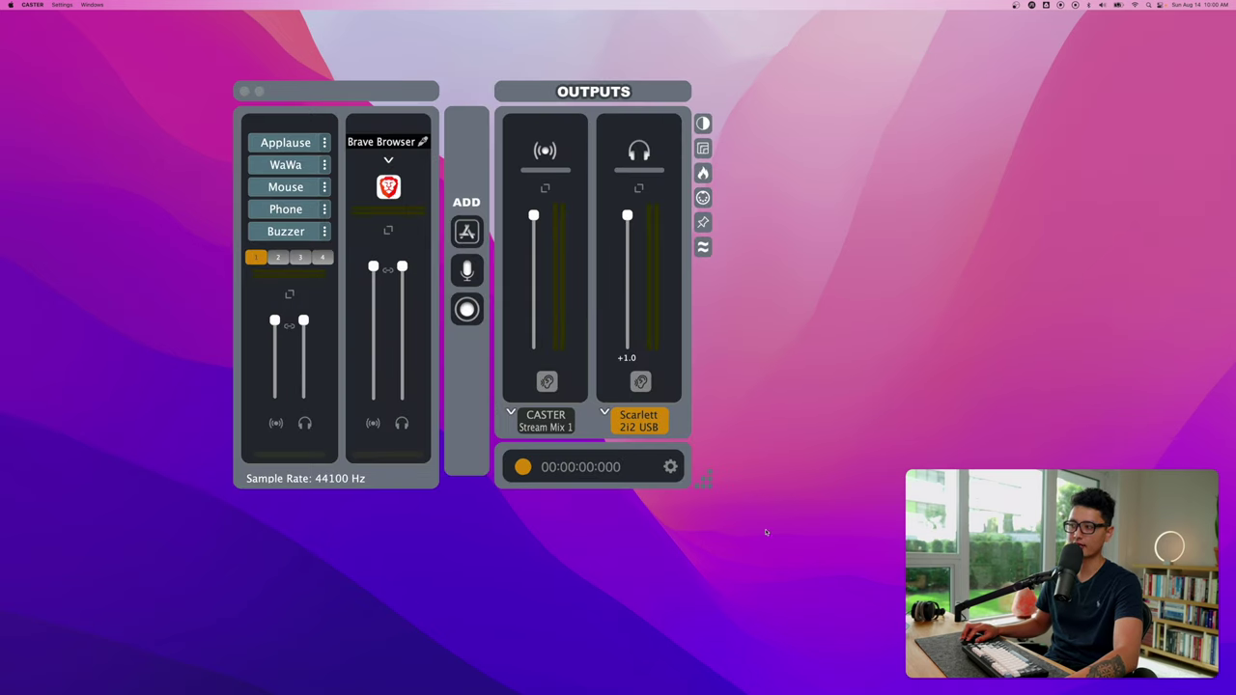
{"action": "left_click_drag", "start_coordinate": [707, 478], "coordinate": [716, 520]}
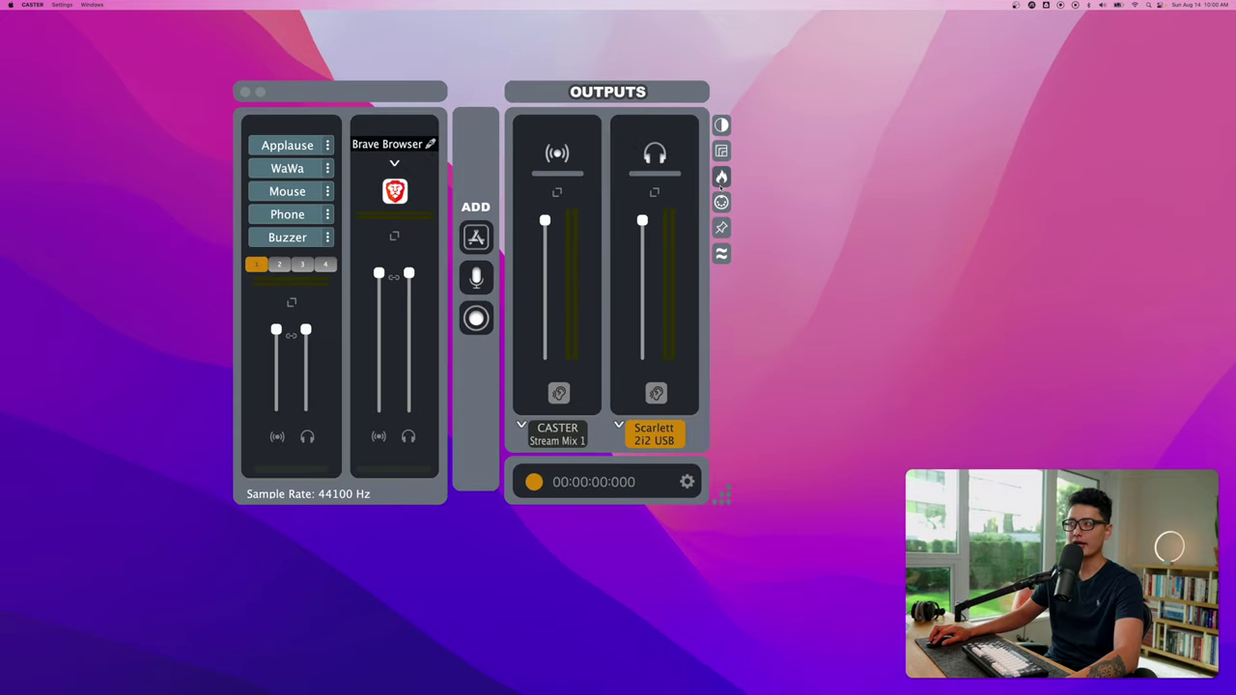
{"action": "left_click", "coordinate": [721, 178]}
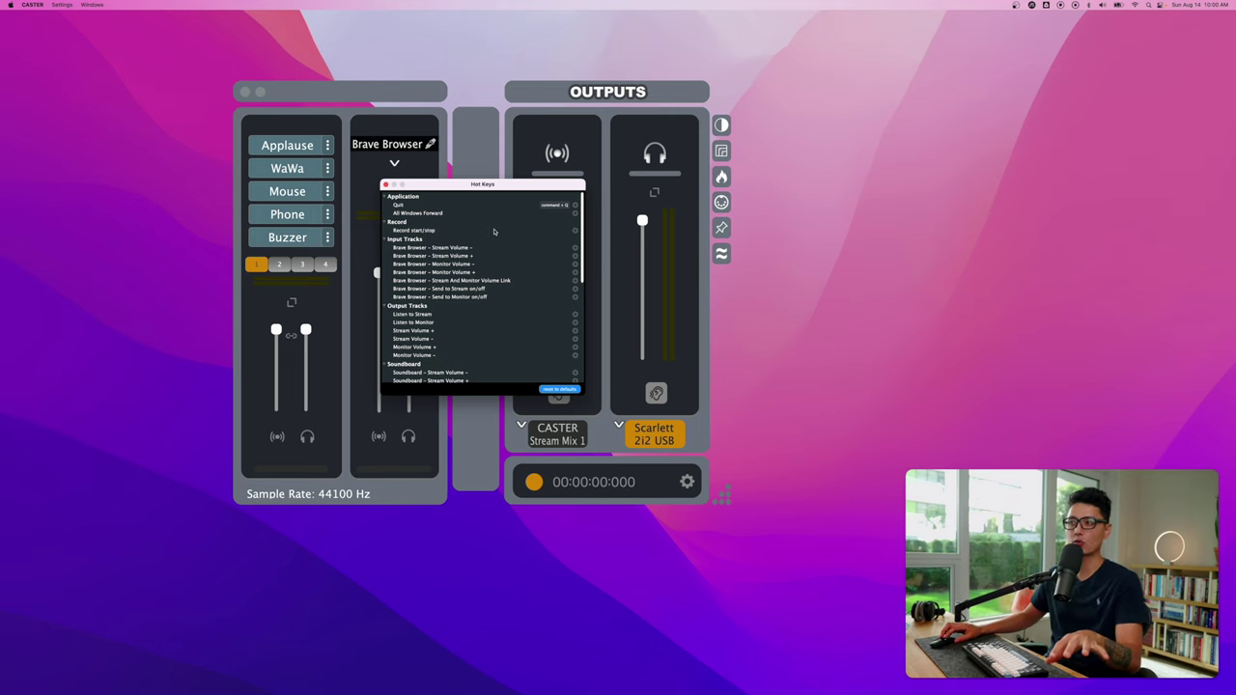
Step: Look through the Hot Keys shortcut list and close it
{"action": "scroll", "coordinate": [463, 301], "scroll_direction": "down", "scroll_amount": 3}
{"action": "scroll", "coordinate": [463, 302], "scroll_direction": "down", "scroll_amount": 5}
{"action": "scroll", "coordinate": [463, 290], "scroll_direction": "up", "scroll_amount": 4}
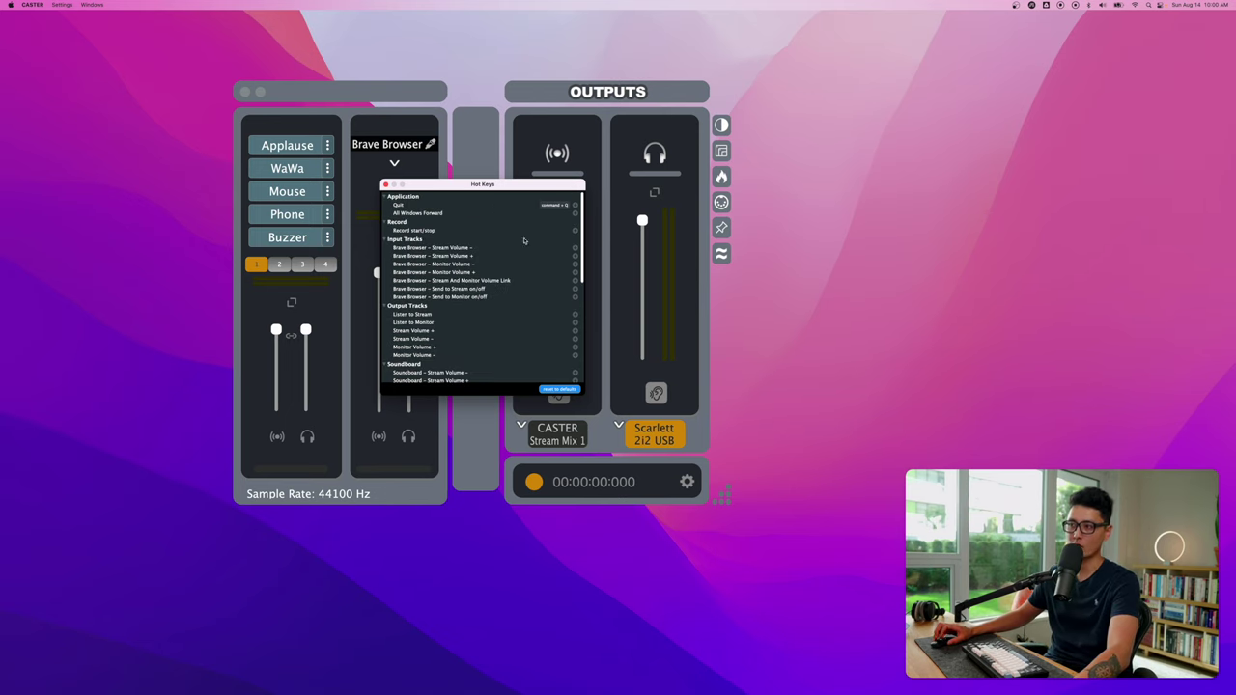
{"action": "scroll", "coordinate": [454, 295], "scroll_direction": "down", "scroll_amount": 4}
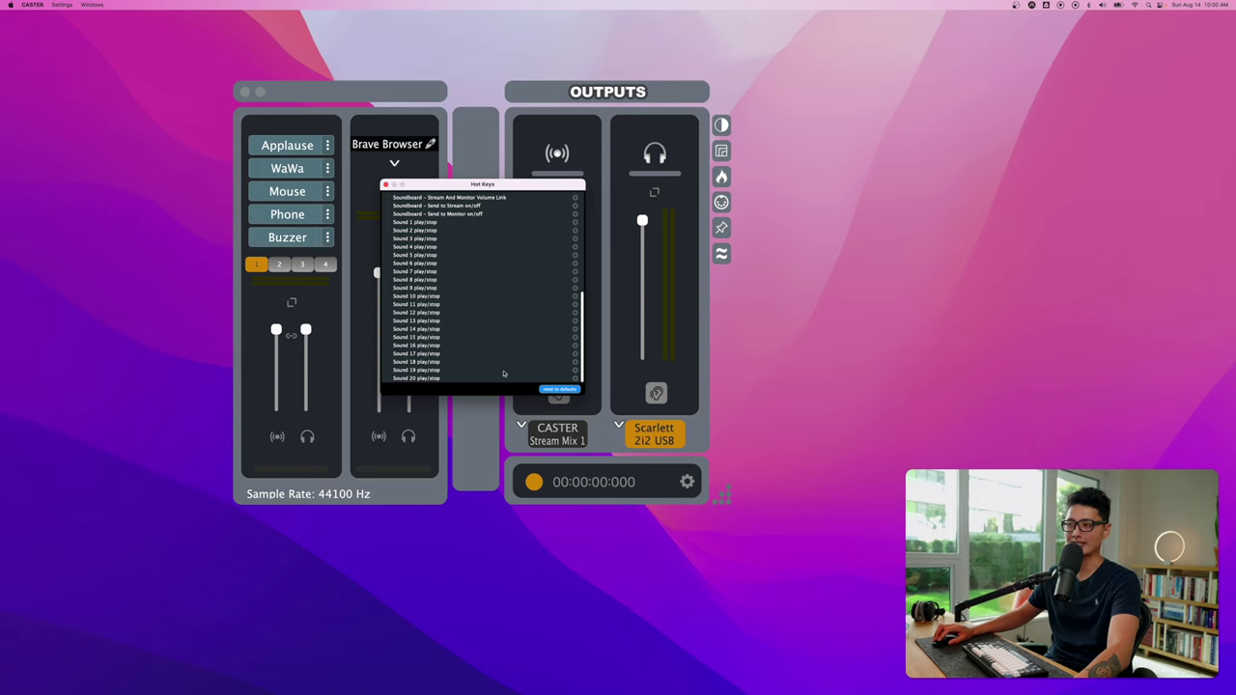
{"action": "key", "text": "super+w"}
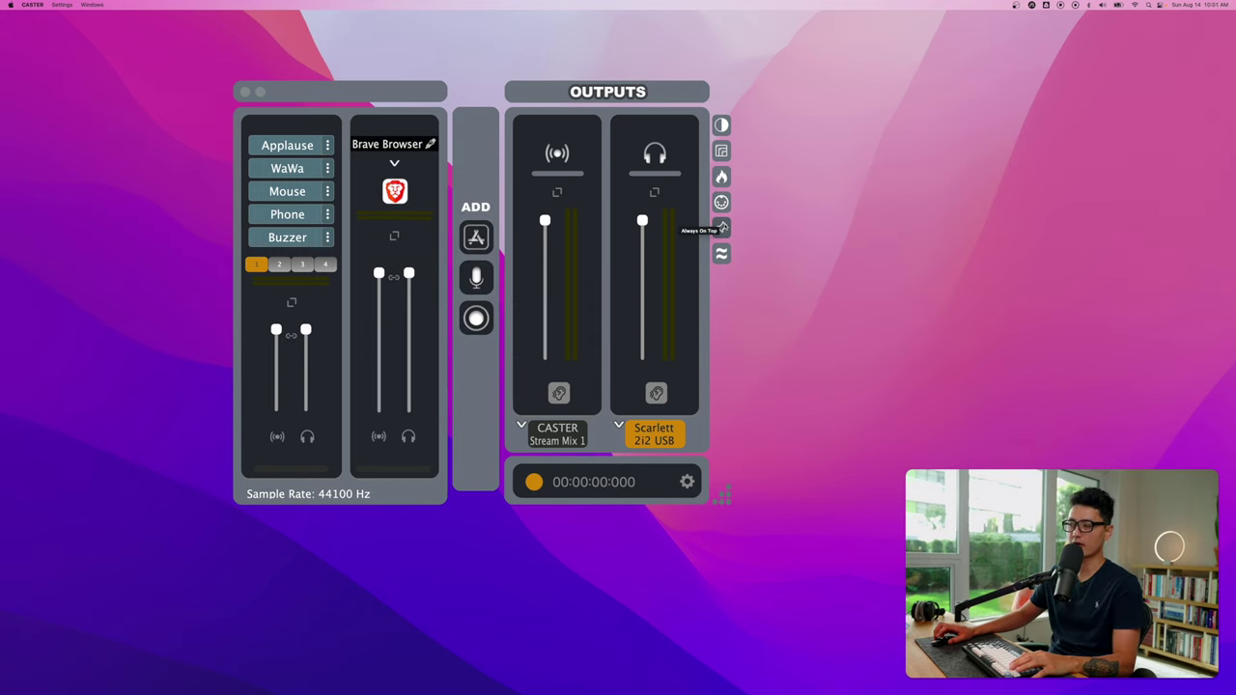
Step: Pin the mixer Always On Top and bring it back to the front
{"action": "left_click", "coordinate": [722, 228]}
{"action": "key", "text": "super+Tab"}
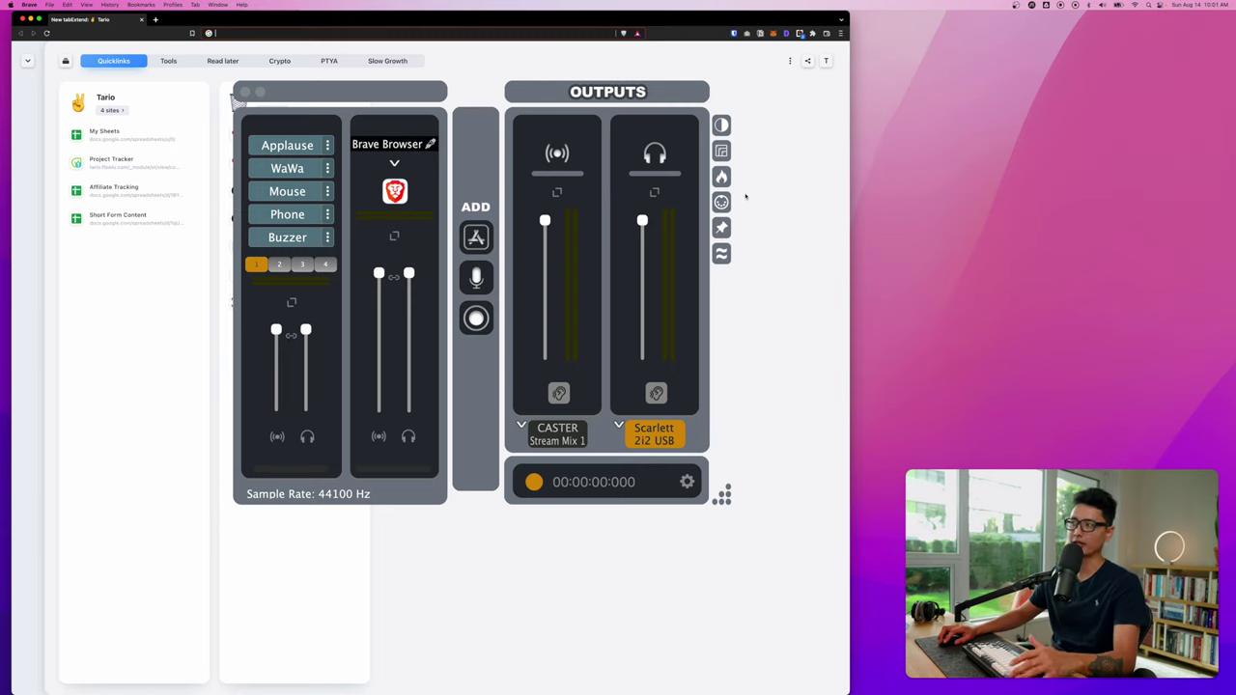
{"action": "key", "text": "super+Tab"}
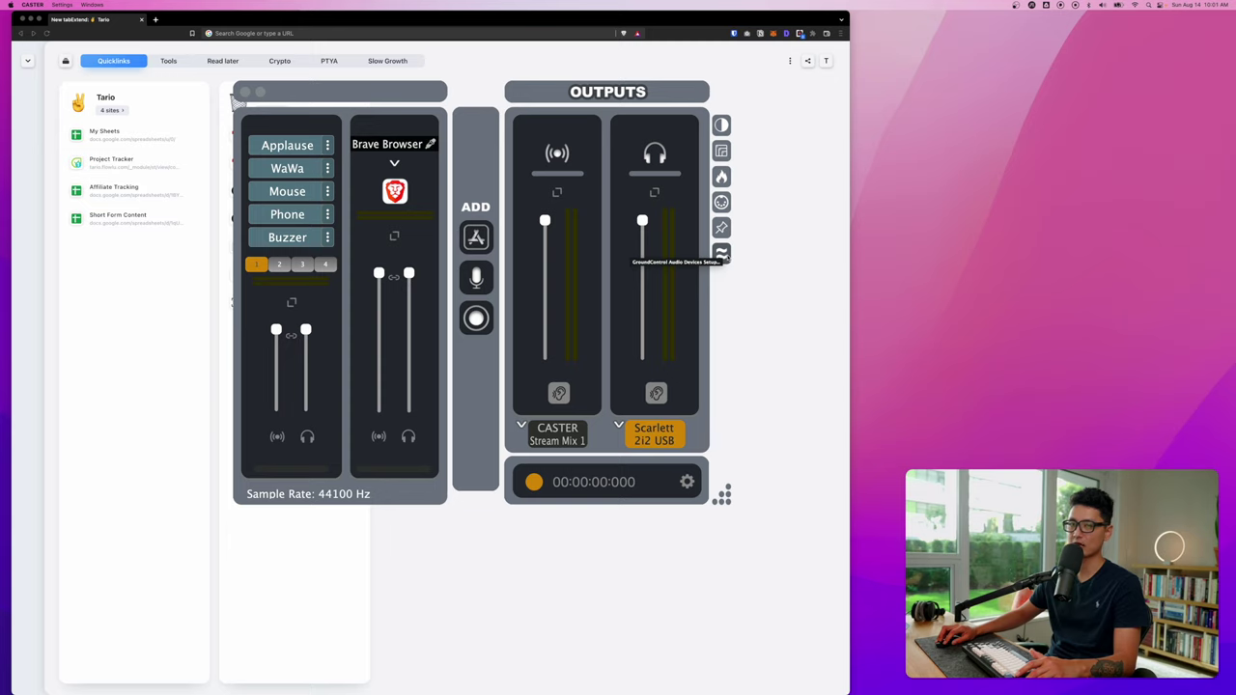
Step: Check the GroundControl Audio Devices list, close it, and open the Settings menu
{"action": "left_click", "coordinate": [722, 253]}
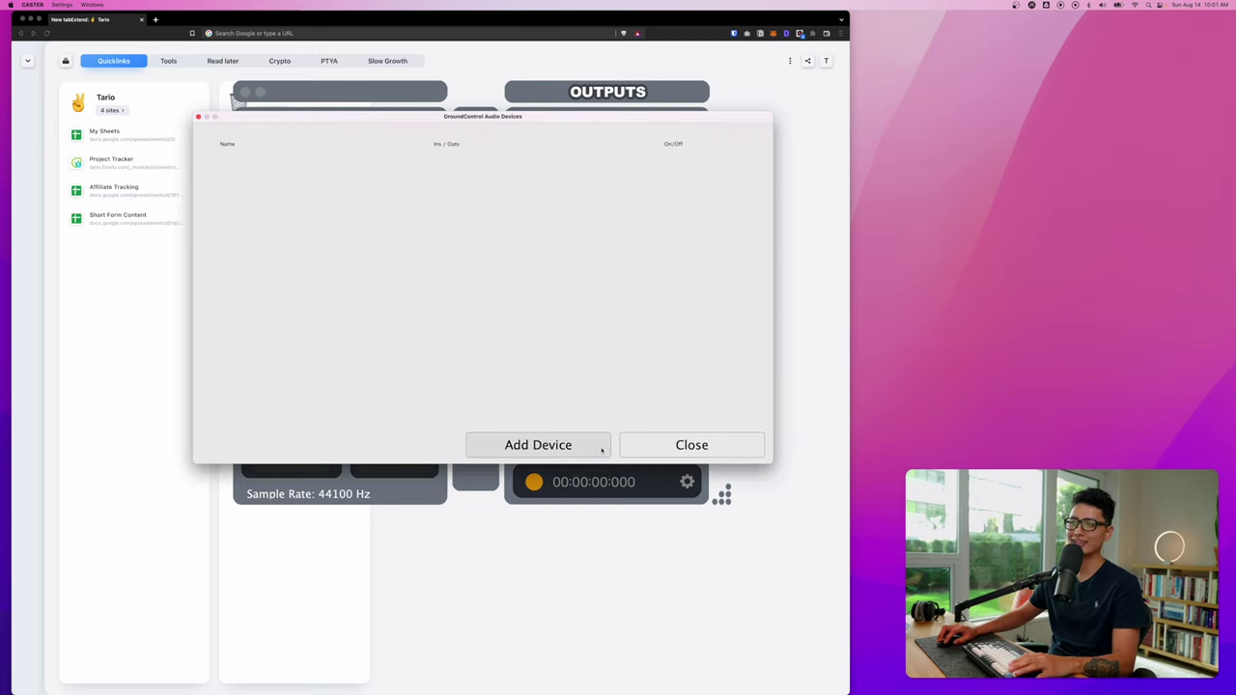
{"action": "left_click", "coordinate": [693, 451]}
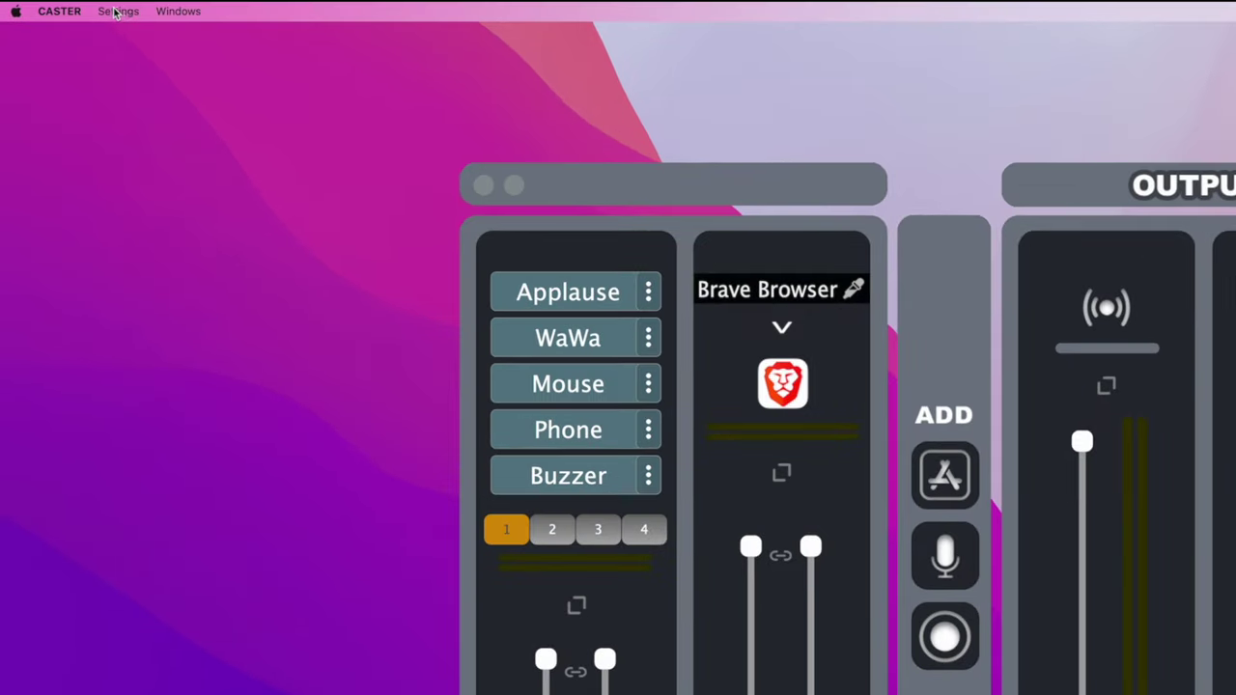
{"action": "left_click", "coordinate": [117, 12]}
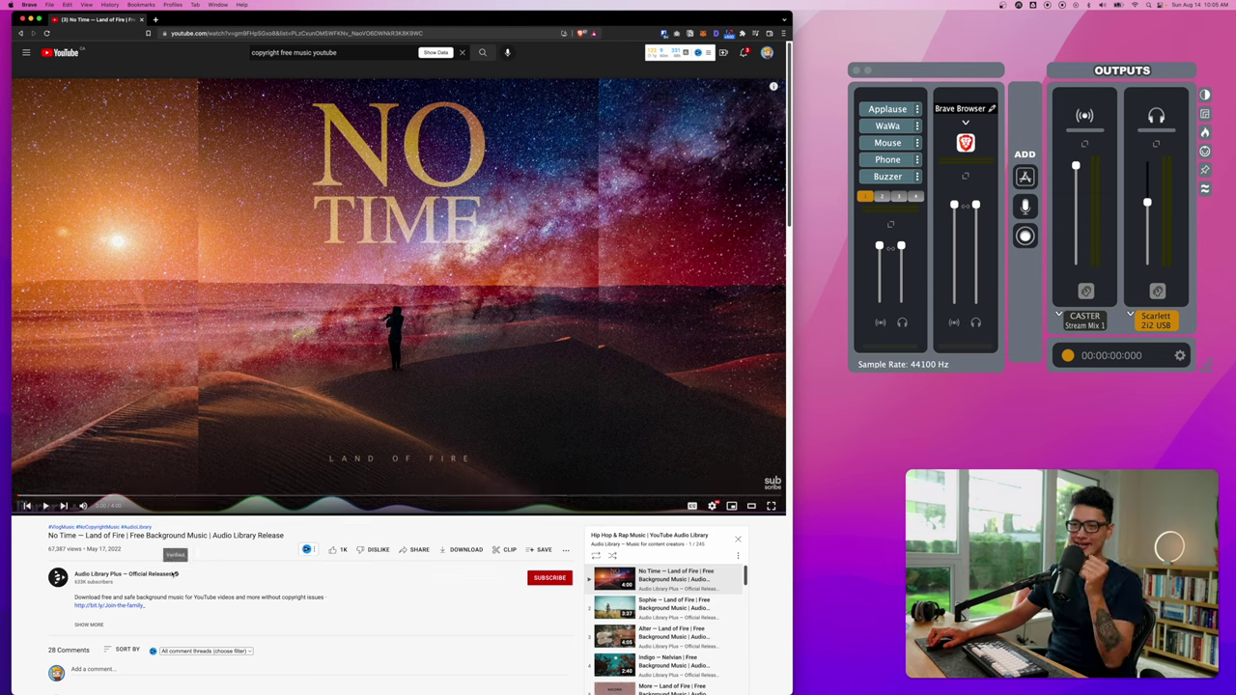
Step: Bring the CASTER mixer forward and enlarge it beside Brave's YouTube video
{"action": "left_click", "coordinate": [1203, 375]}
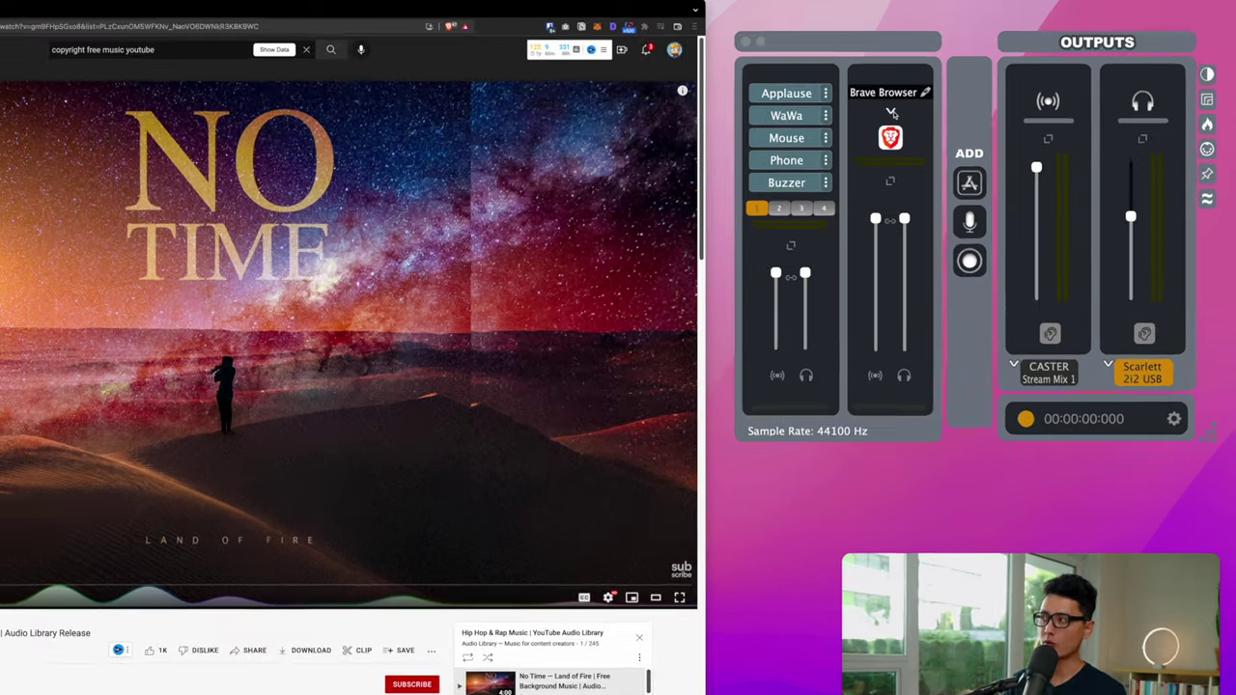
Step: Set the music channel's source to Brave Browser and play the YouTube song
{"action": "left_click", "coordinate": [946, 103]}
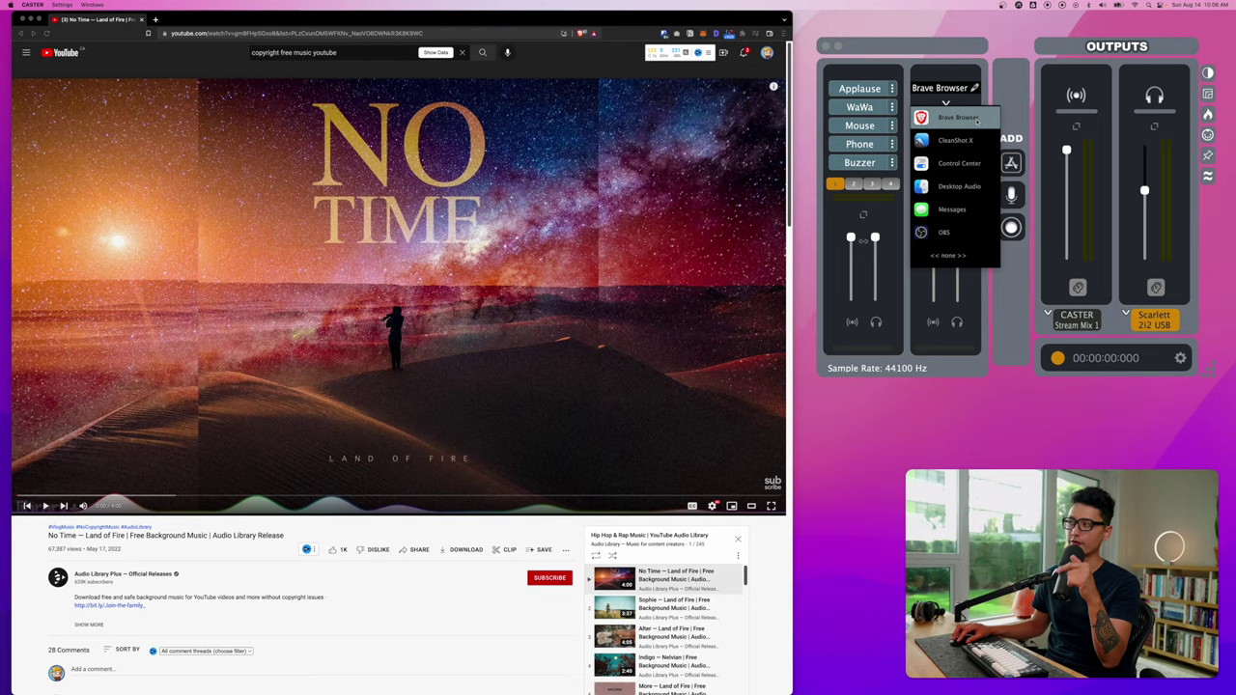
{"action": "left_click", "coordinate": [739, 174]}
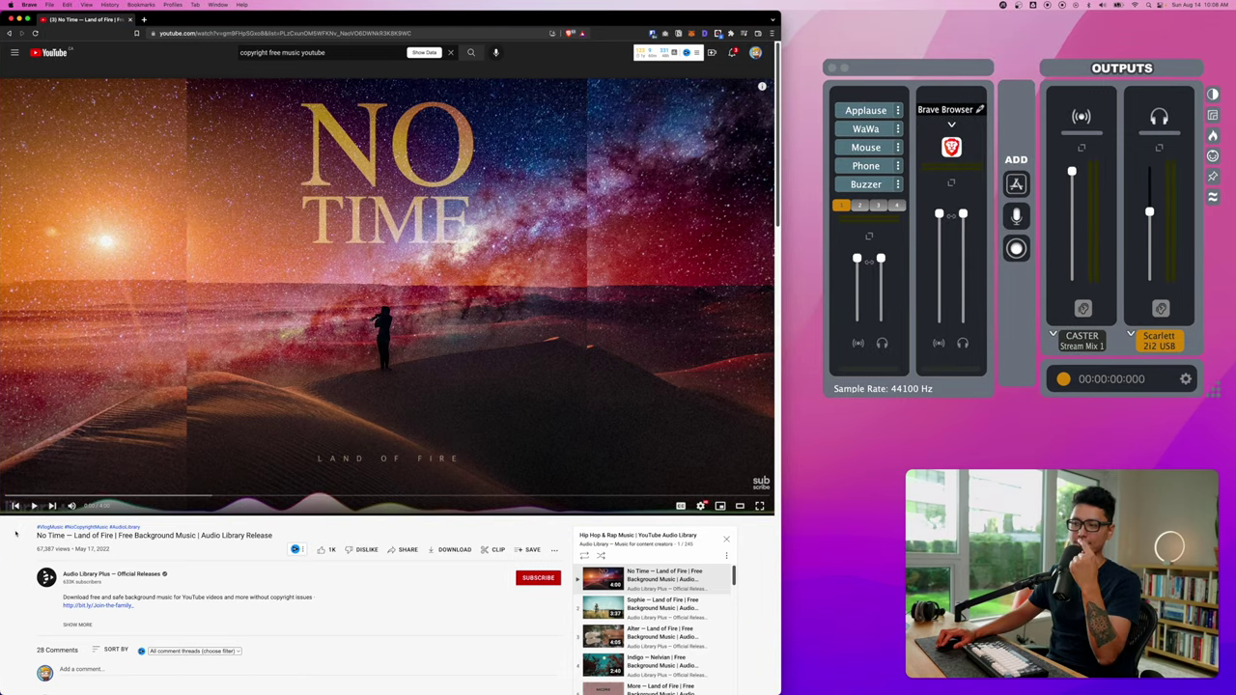
{"action": "key", "text": "space"}
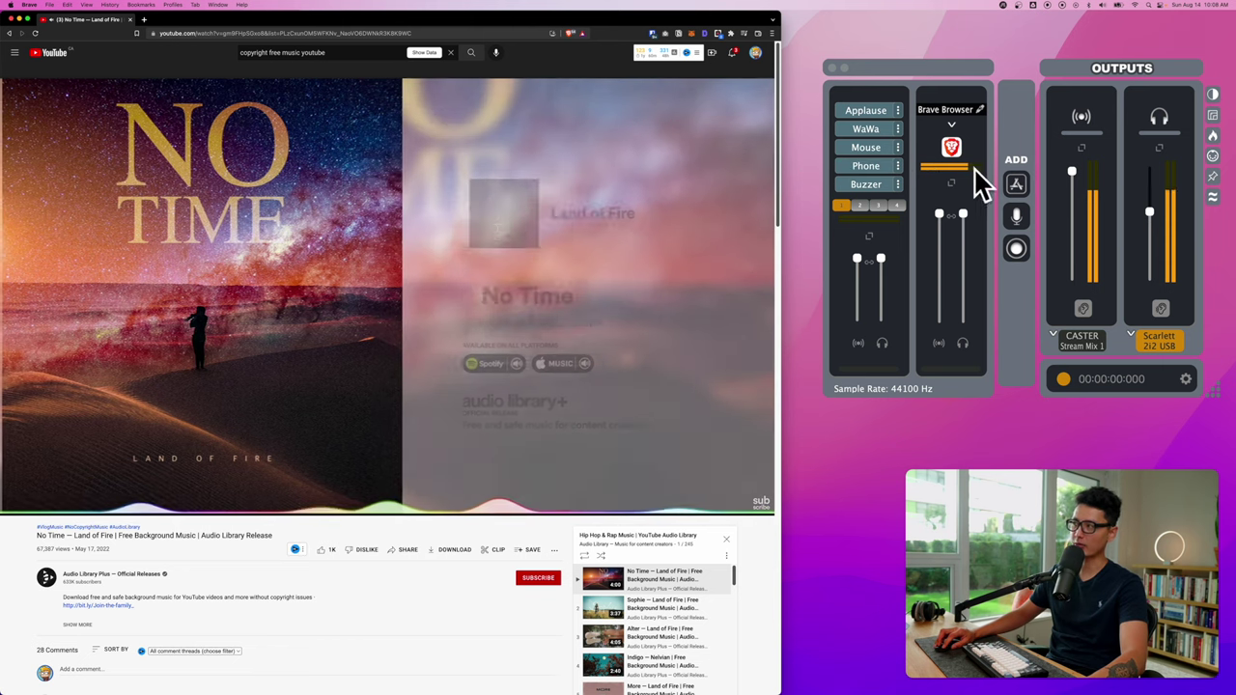
Step: Toggle the Scarlett headphone output's monitoring on and off, then set the Brave channel's headphone monitoring
{"action": "left_click_drag", "start_coordinate": [1122, 70], "coordinate": [1089, 60]}
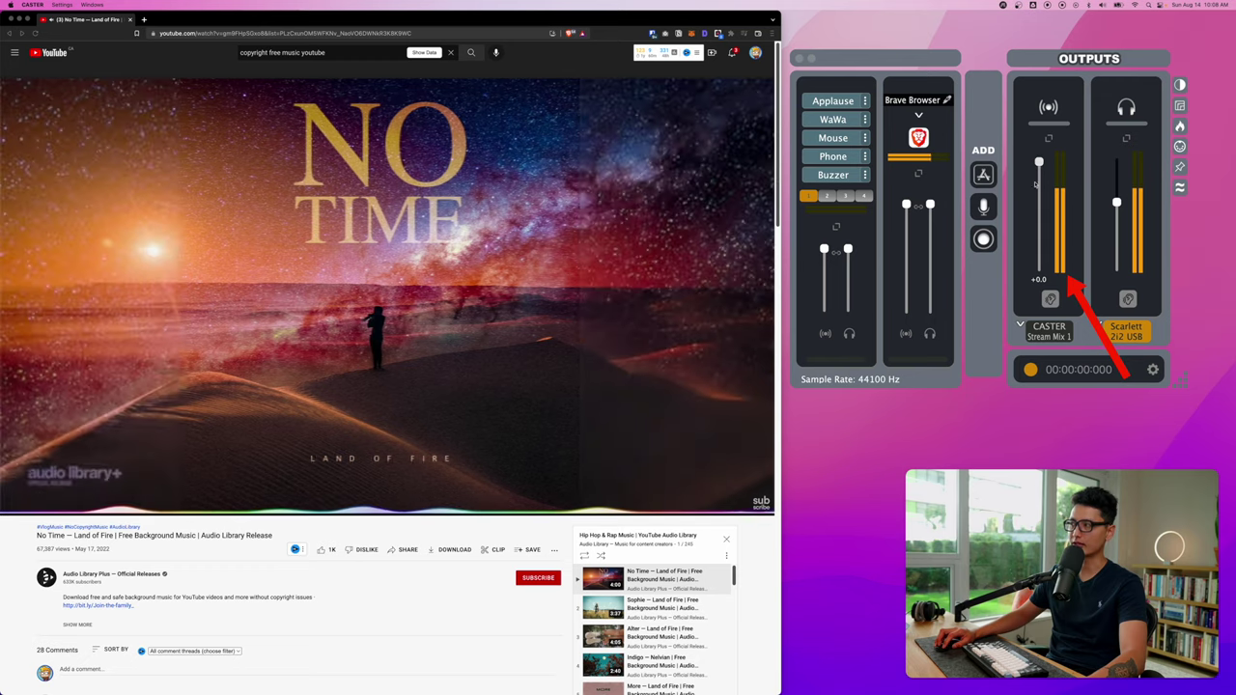
{"action": "left_click", "coordinate": [1098, 325]}
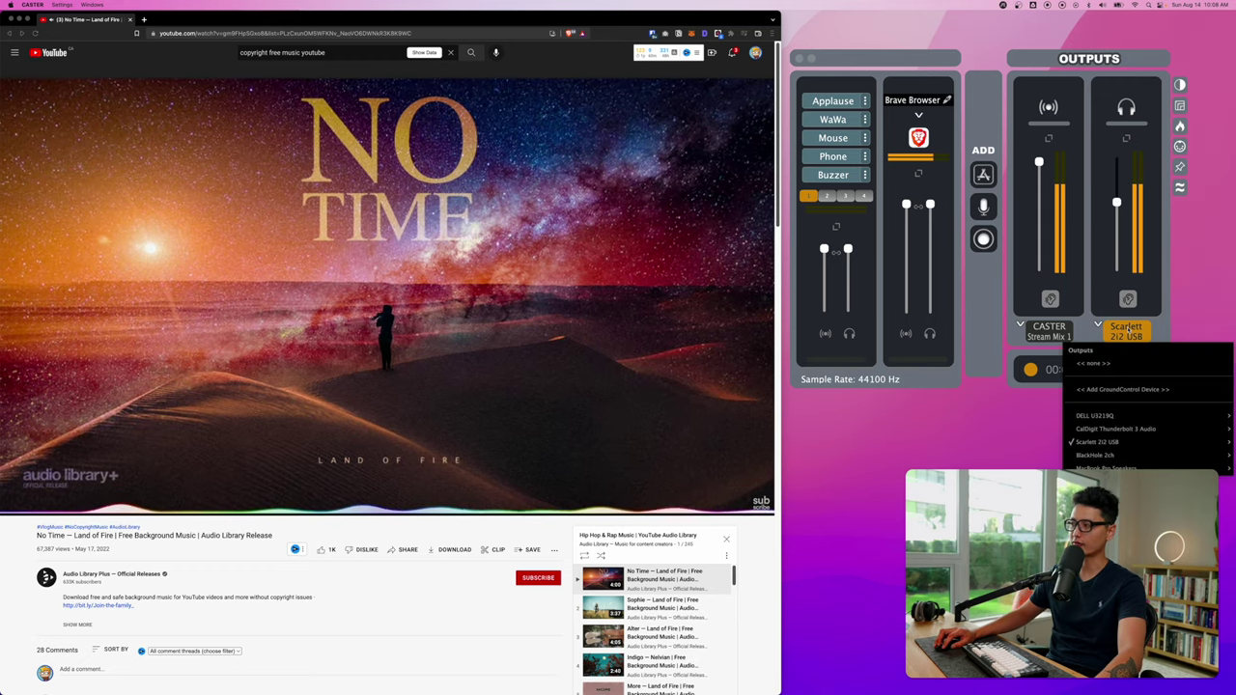
{"action": "left_click", "coordinate": [1127, 299]}
{"action": "left_click", "coordinate": [1129, 300]}
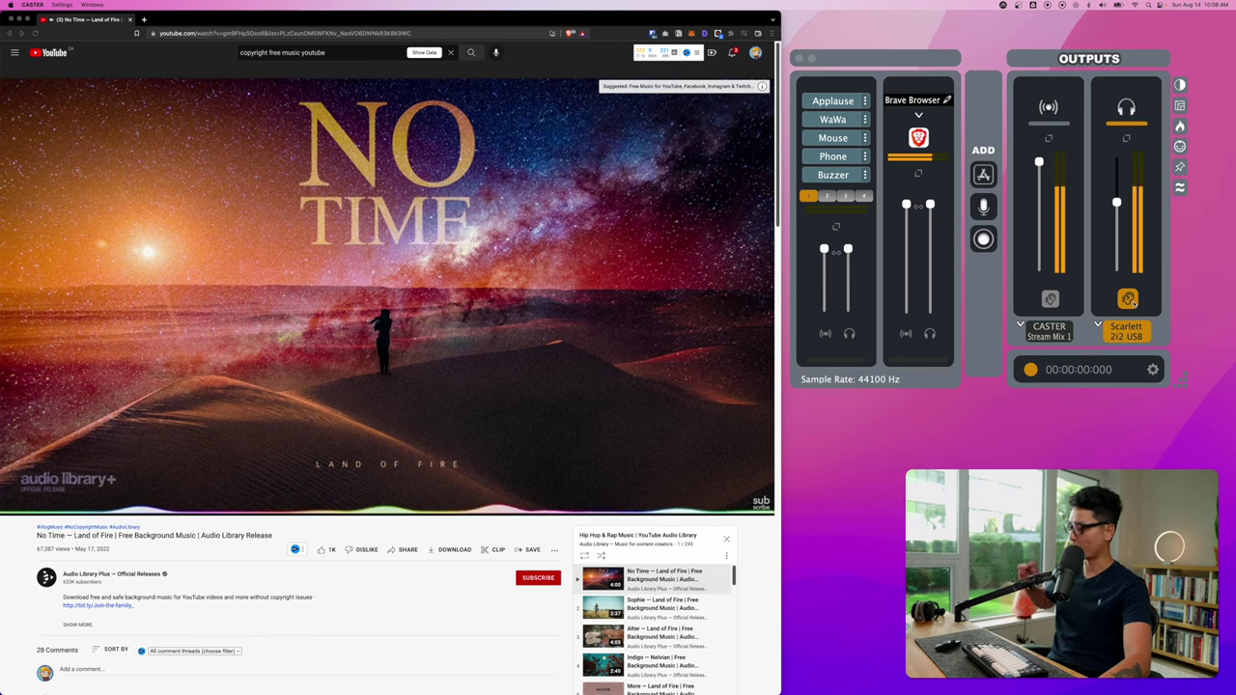
{"action": "left_click", "coordinate": [1129, 300]}
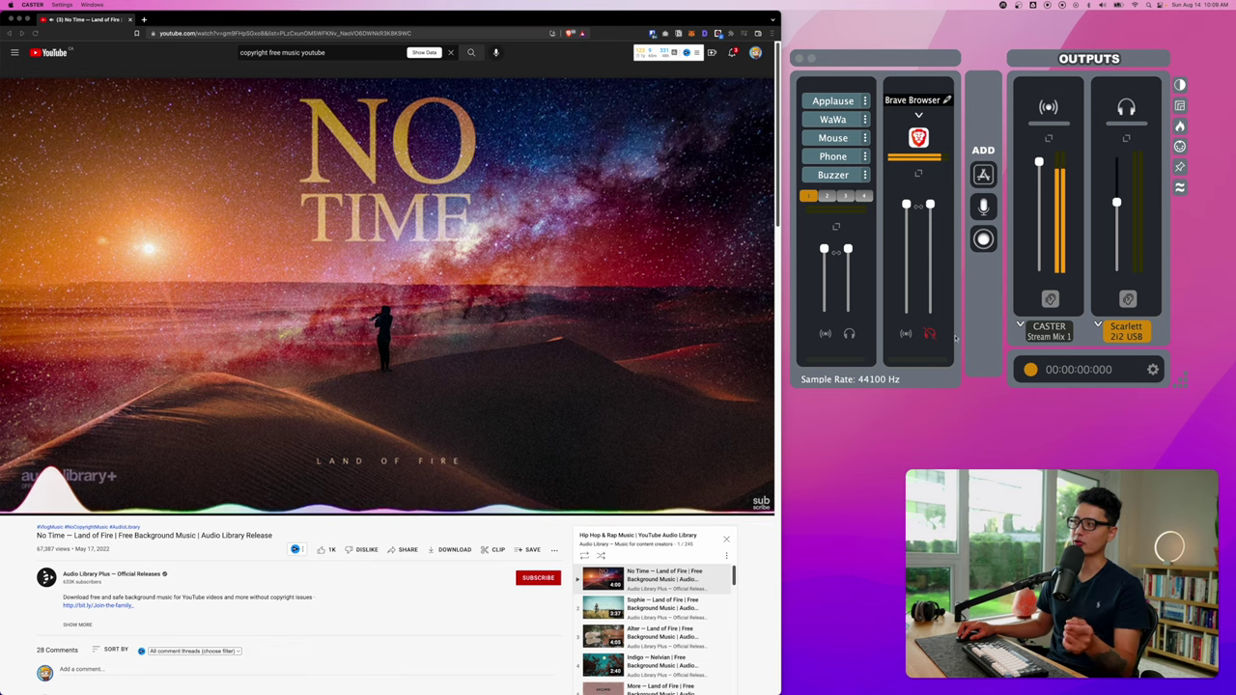
{"action": "left_click", "coordinate": [929, 333]}
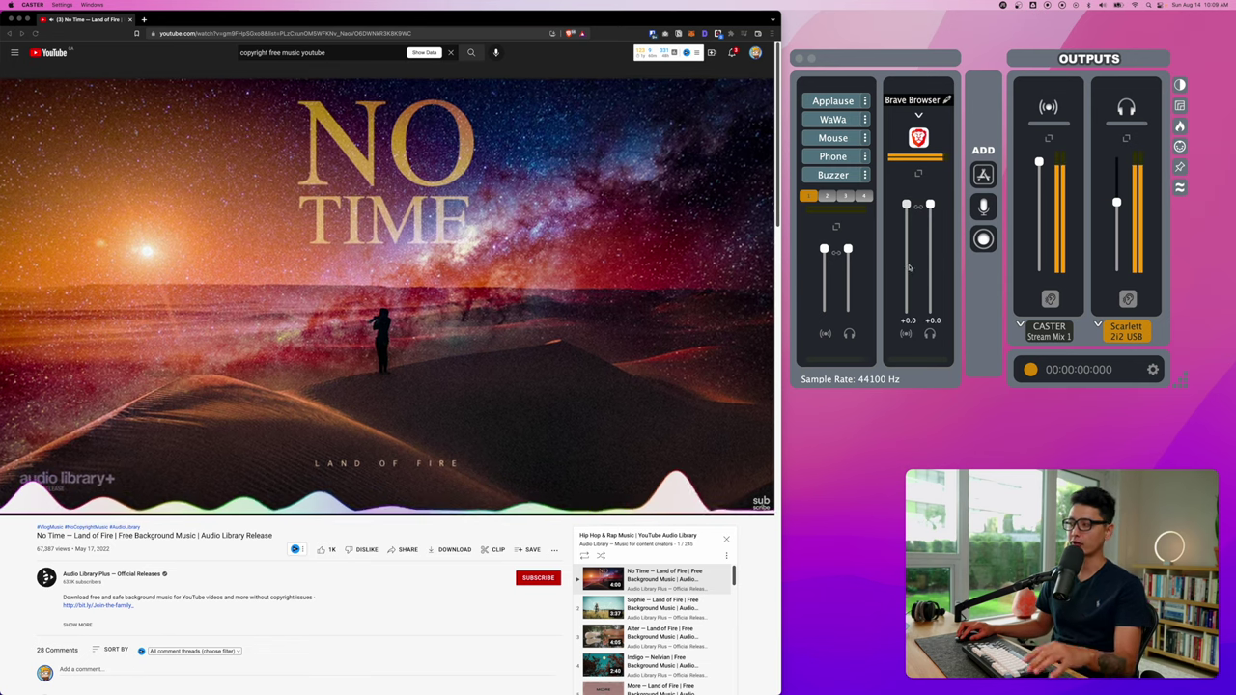
Step: Toggle the Brave channel's stream-mix send off and back on
{"action": "left_click", "coordinate": [905, 334]}
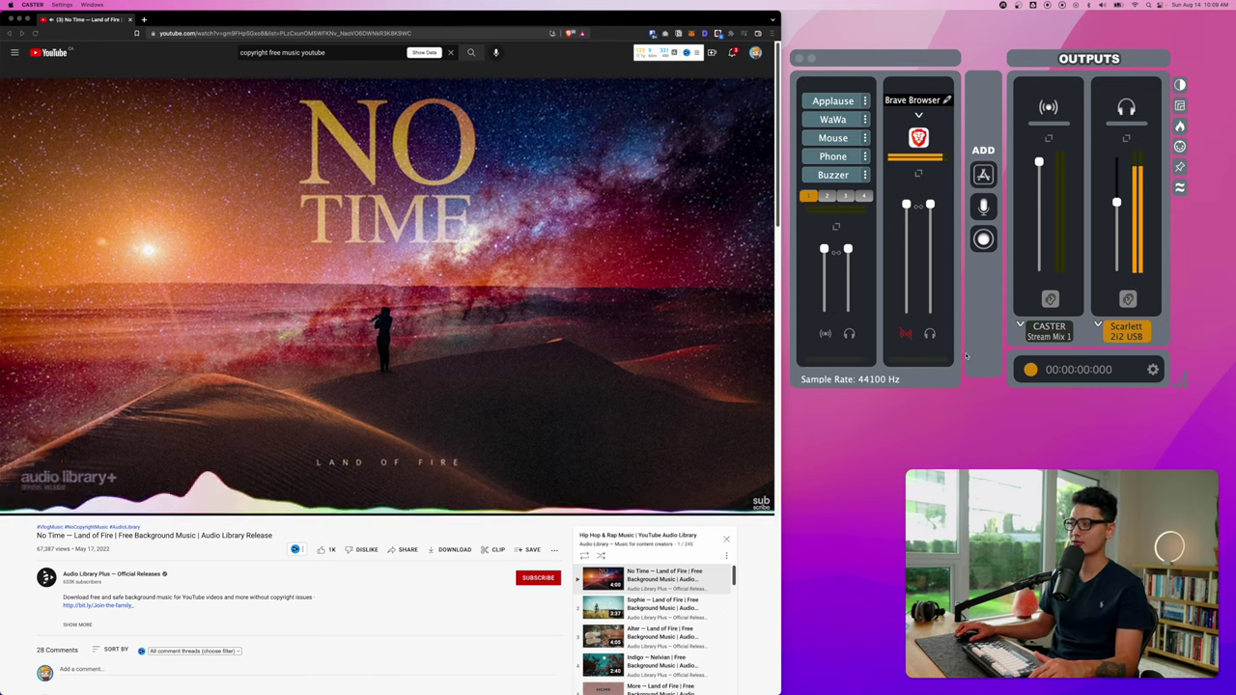
{"action": "left_click", "coordinate": [906, 334]}
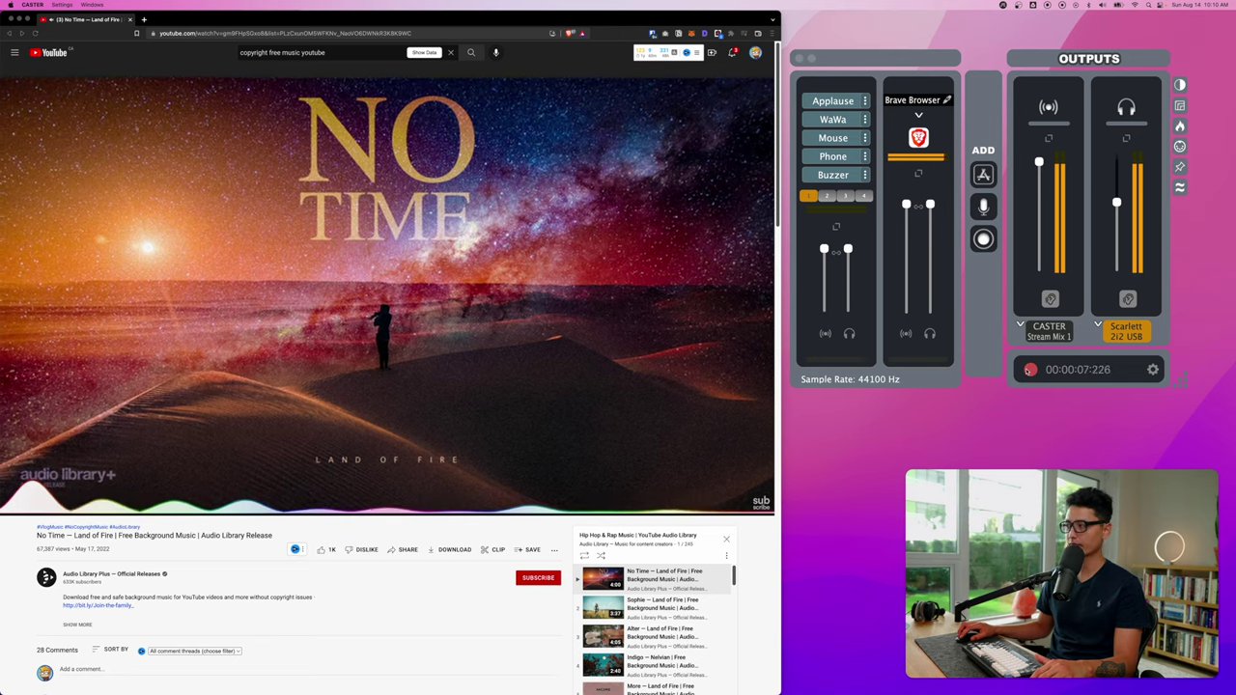
Step: Stop the recording with the timer at 00:00:08:704
{"action": "left_click", "coordinate": [1029, 368]}
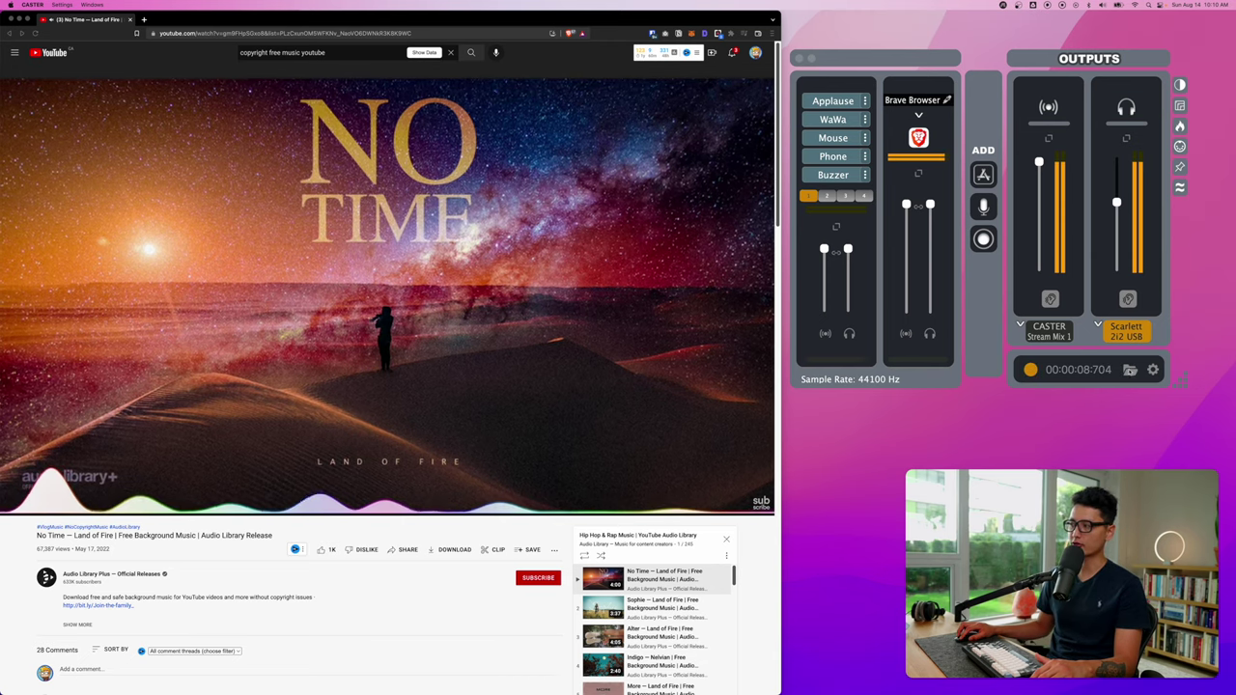
{"action": "left_click", "coordinate": [1129, 369]}
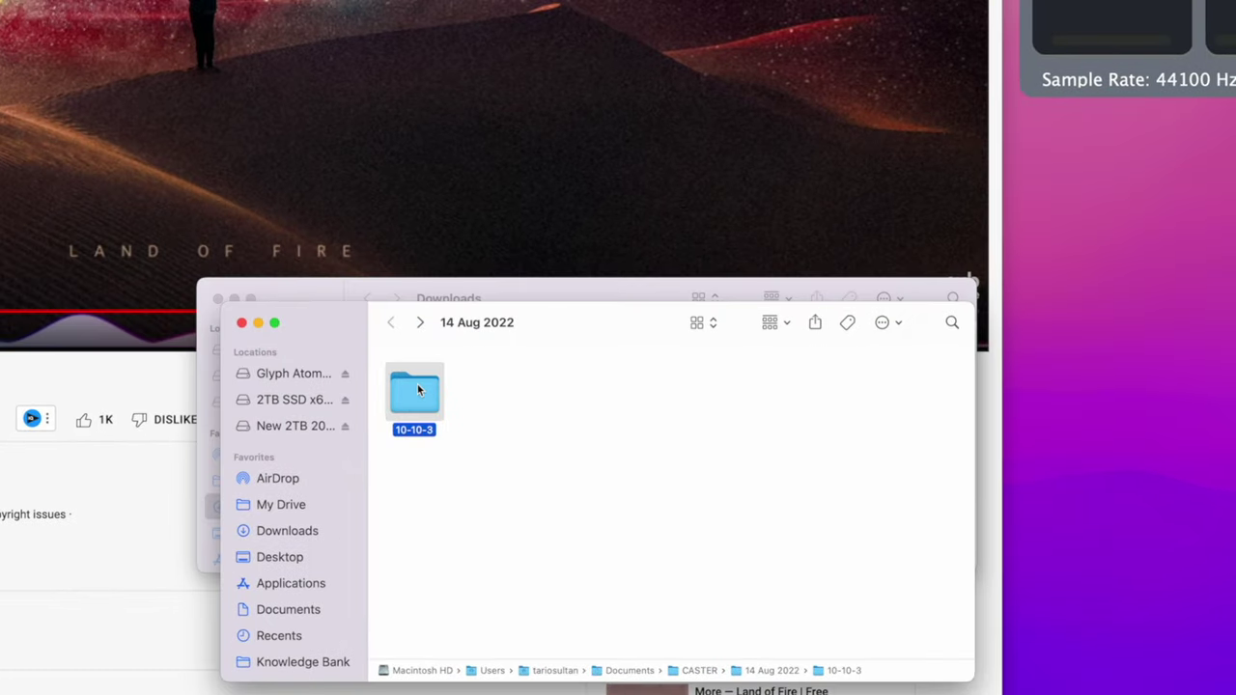
{"action": "double_click", "coordinate": [418, 390]}
{"action": "left_click", "coordinate": [420, 384]}
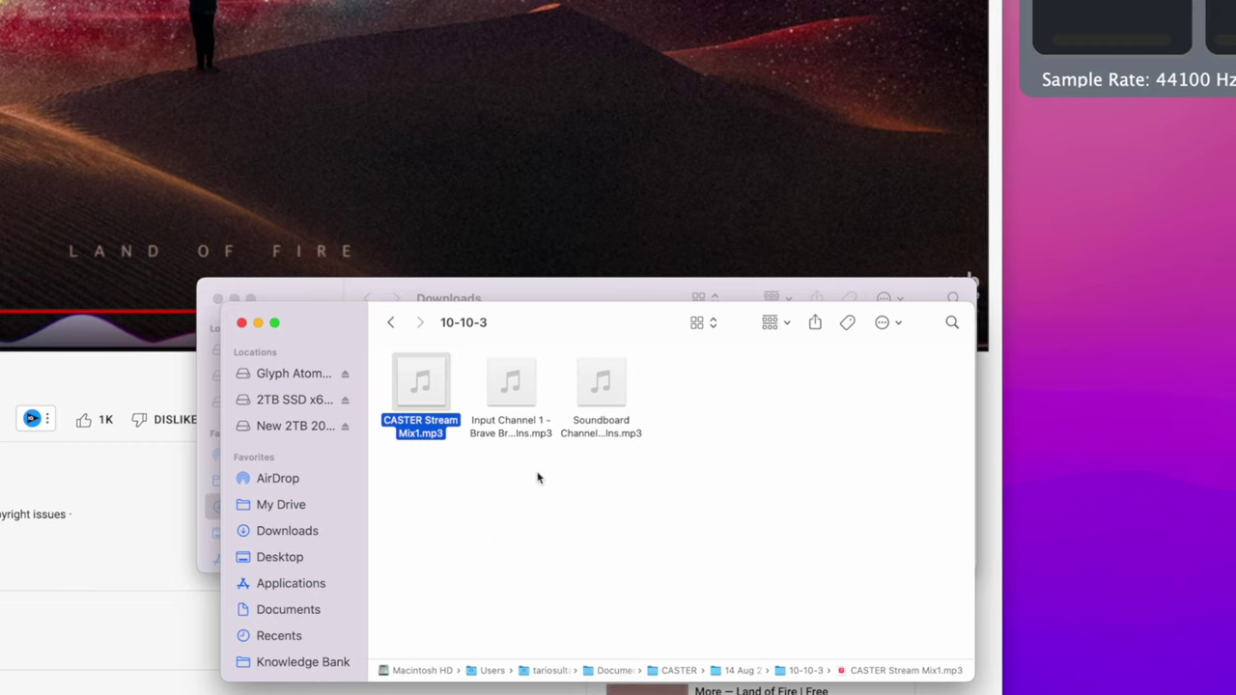
{"action": "left_click", "coordinate": [511, 396]}
{"action": "left_click", "coordinate": [583, 515]}
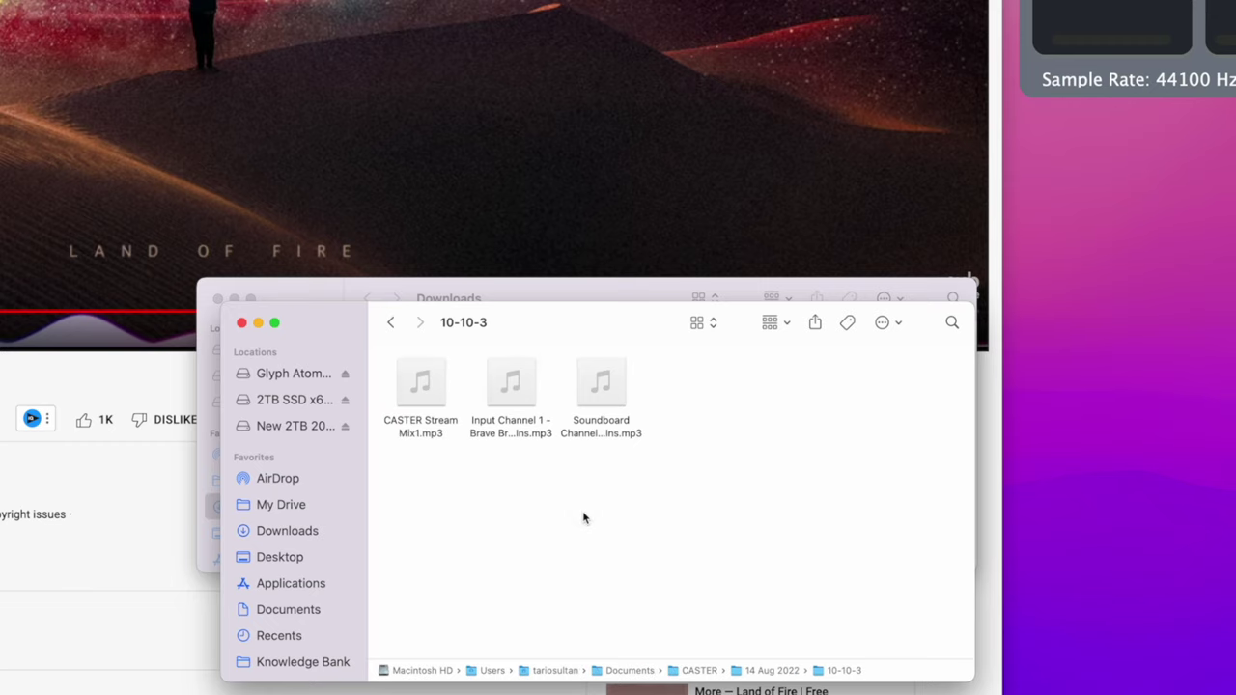
{"action": "left_click", "coordinate": [600, 391]}
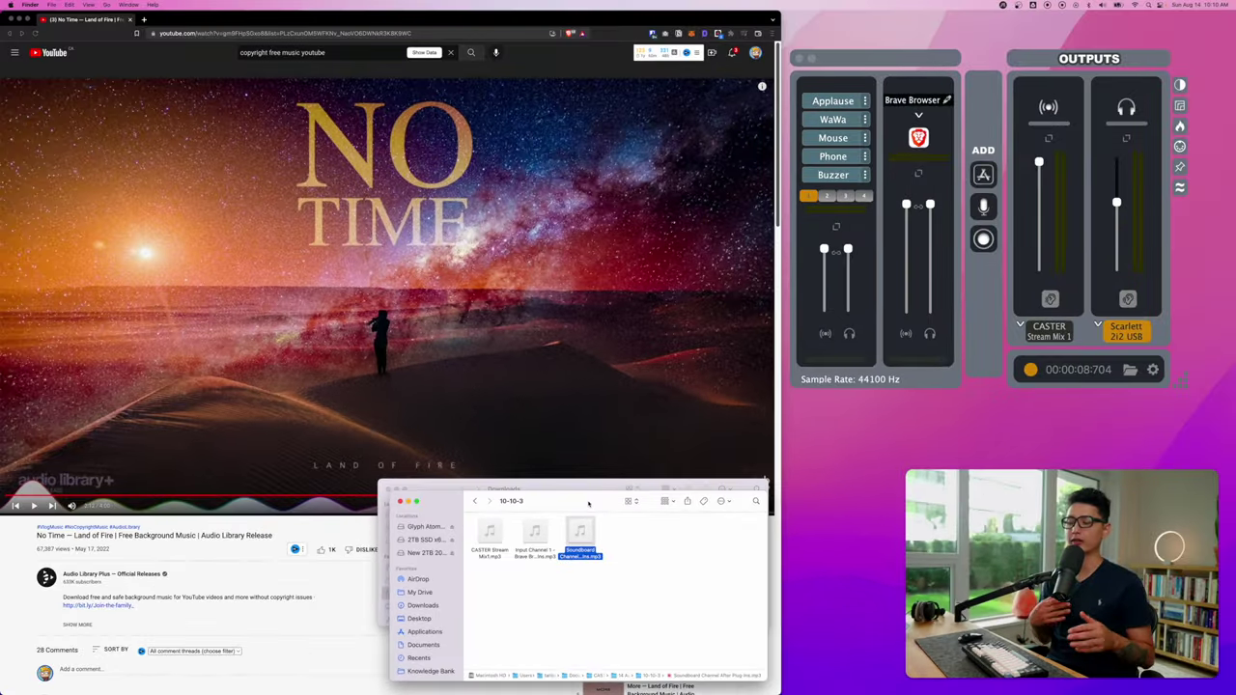
{"action": "key", "text": "super+w"}
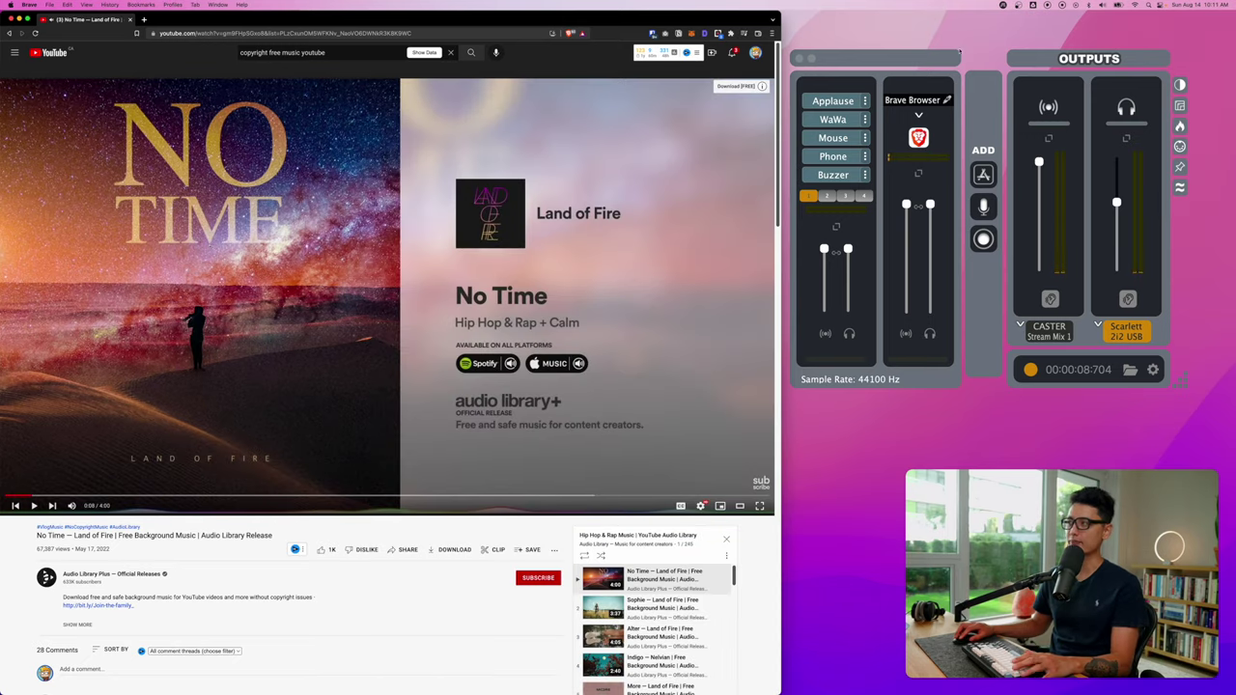
Step: Open the Trafft Review MP4 from Downloads in QuickTime Player and close the Finder window
{"action": "left_click", "coordinate": [918, 112]}
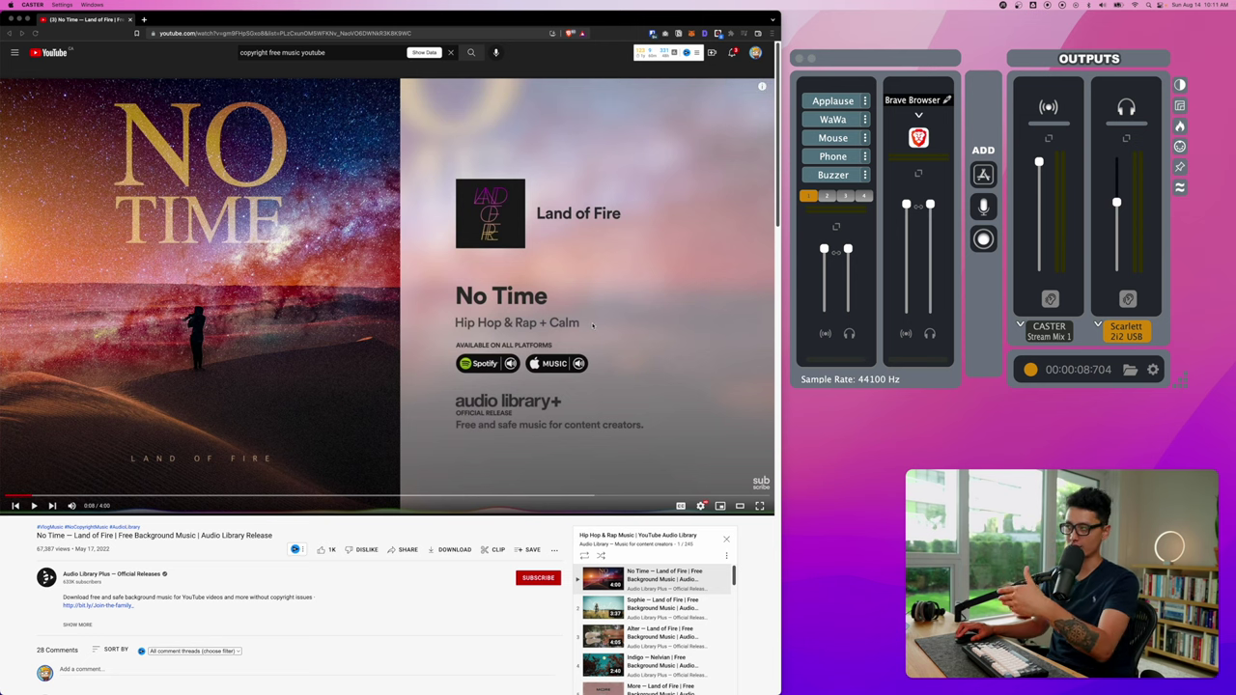
{"action": "key", "text": "super+Tab"}
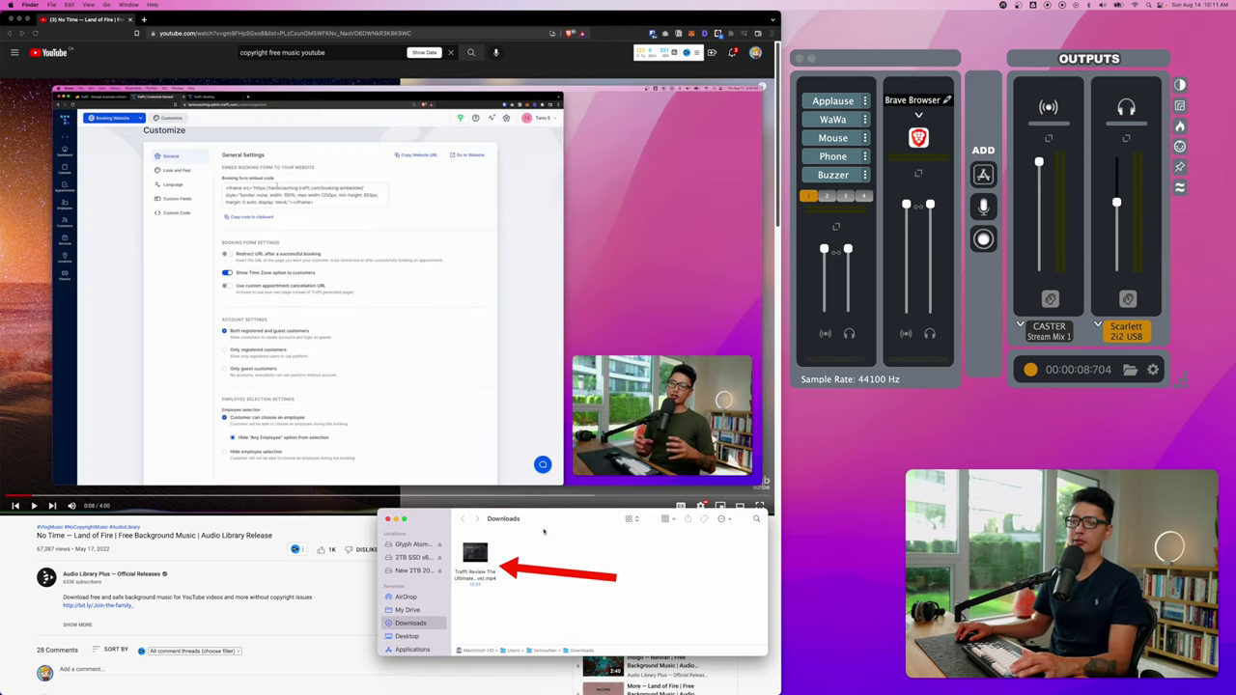
{"action": "key", "text": "super+w"}
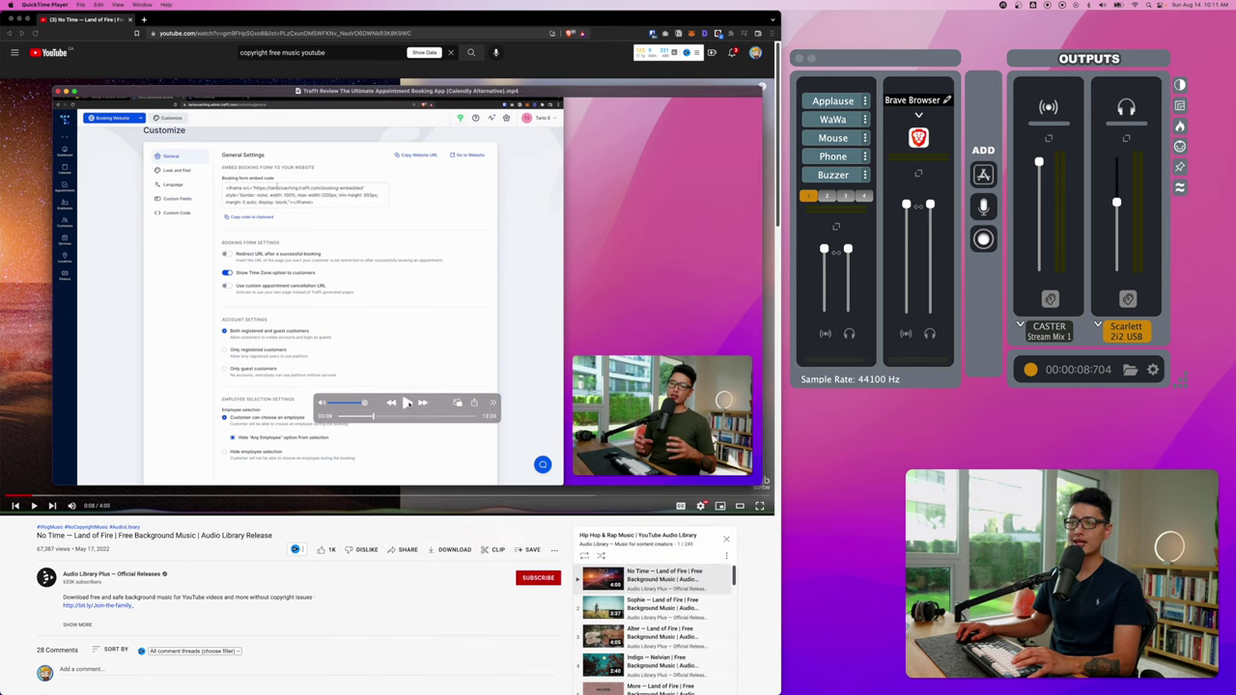
{"action": "key", "text": "super+w"}
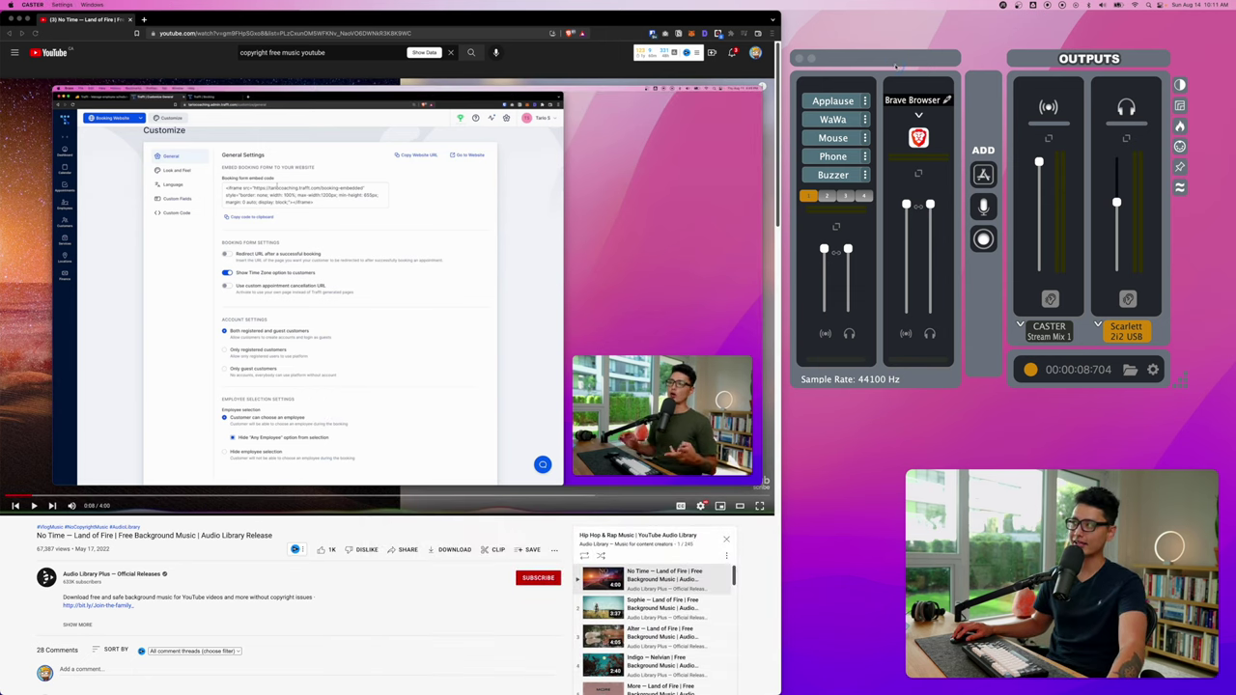
{"action": "mouse_move", "coordinate": [845, 292]}
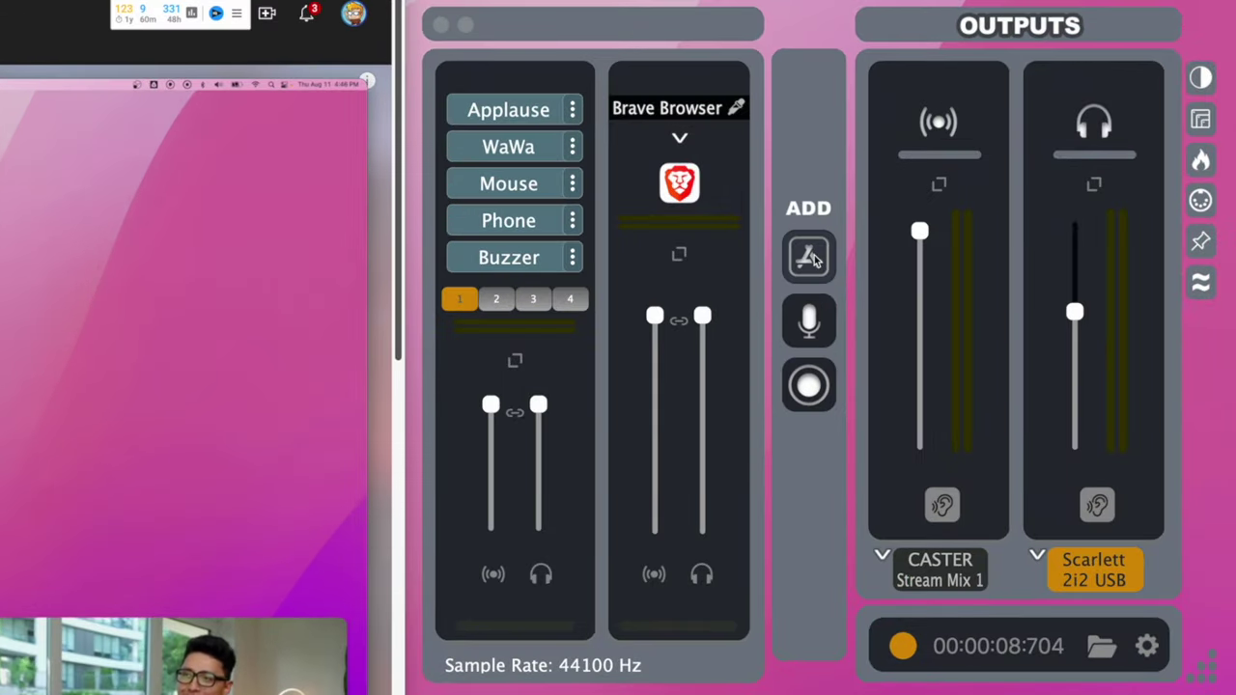
Step: Add a Desktop Audio track, then play the QuickTime review video and resume the YouTube song
{"action": "left_click", "coordinate": [984, 176]}
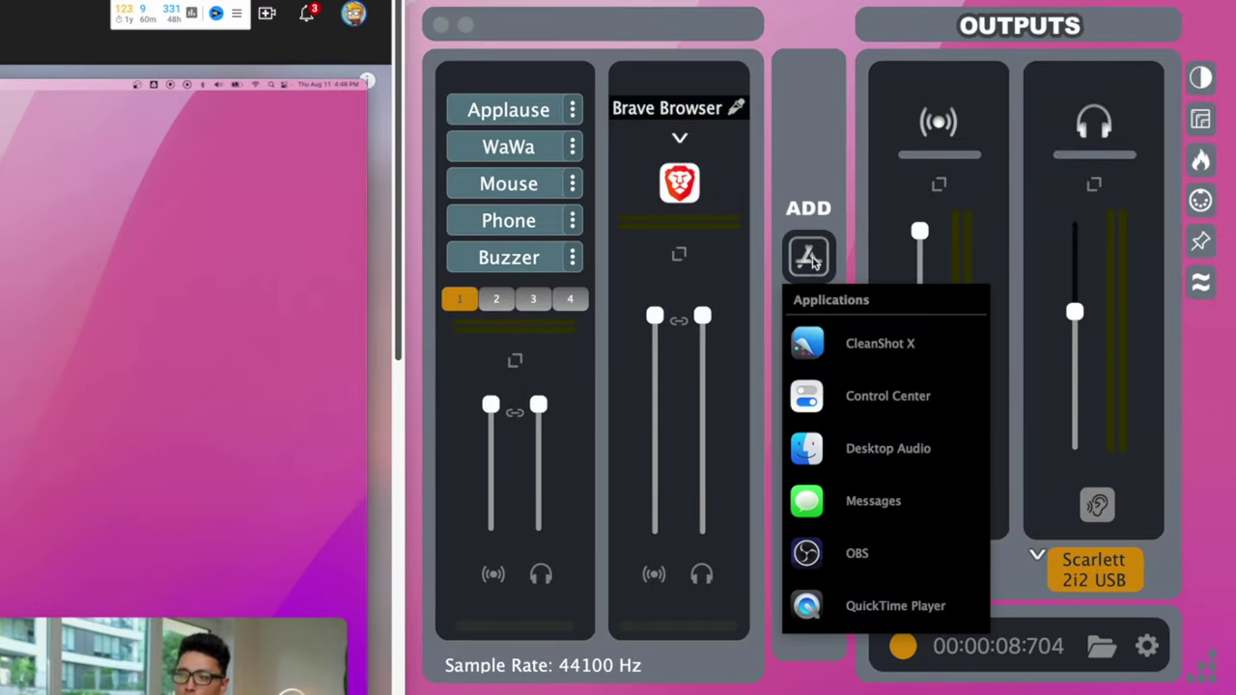
{"action": "left_click", "coordinate": [891, 451]}
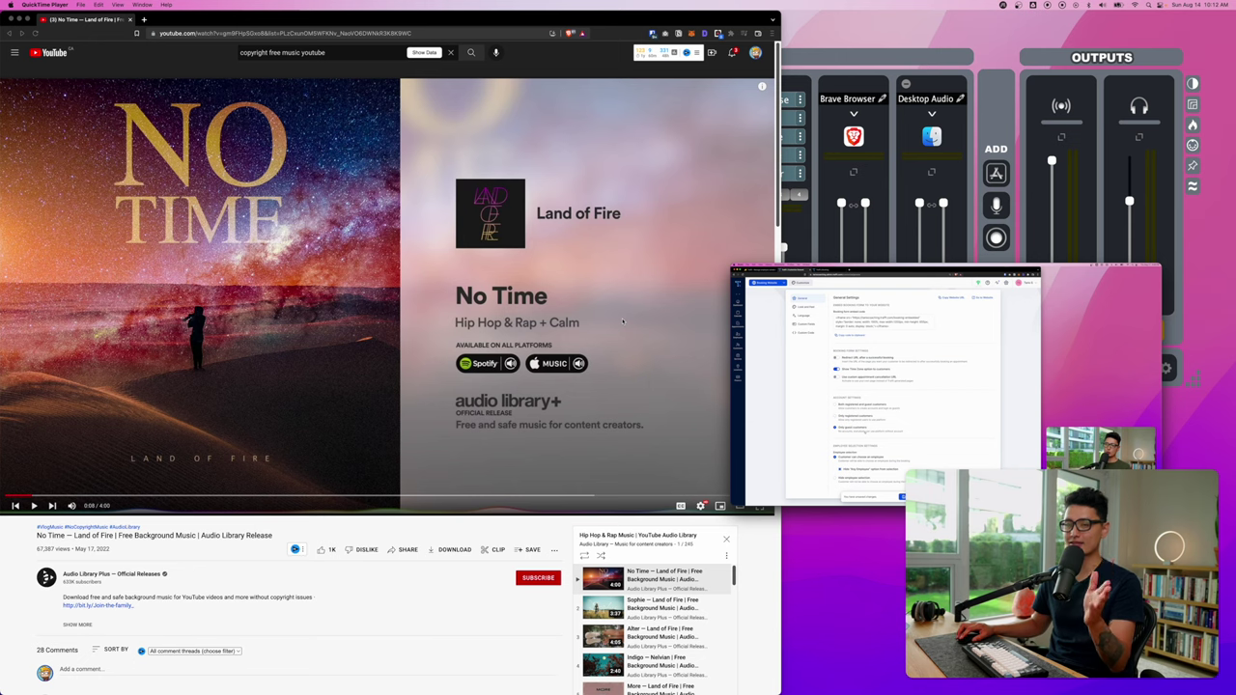
{"action": "left_click", "coordinate": [925, 335]}
{"action": "key", "text": "space"}
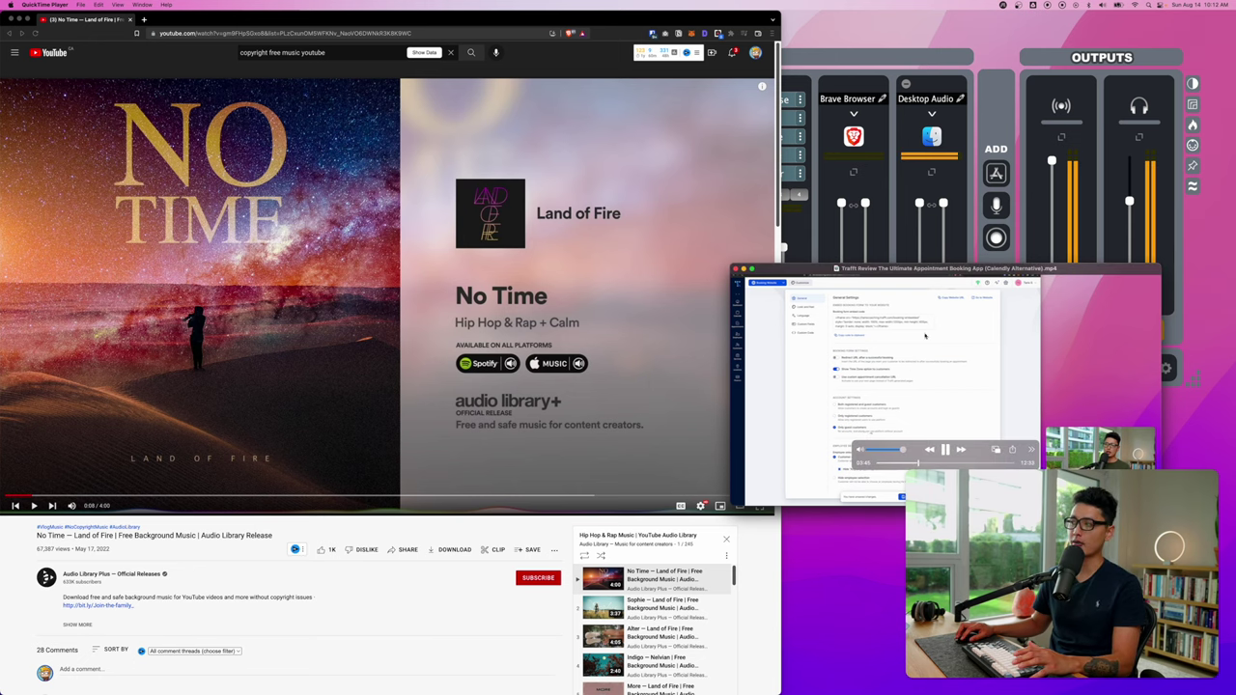
{"action": "left_click", "coordinate": [33, 505]}
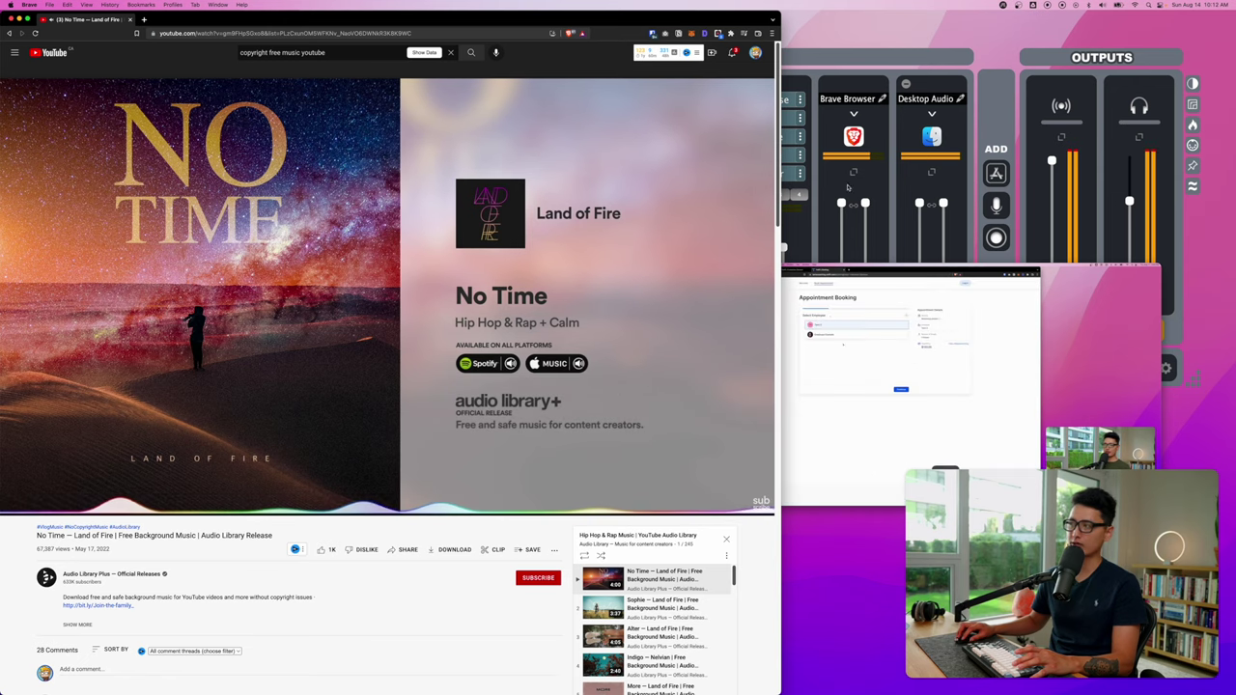
{"action": "left_click", "coordinate": [893, 167]}
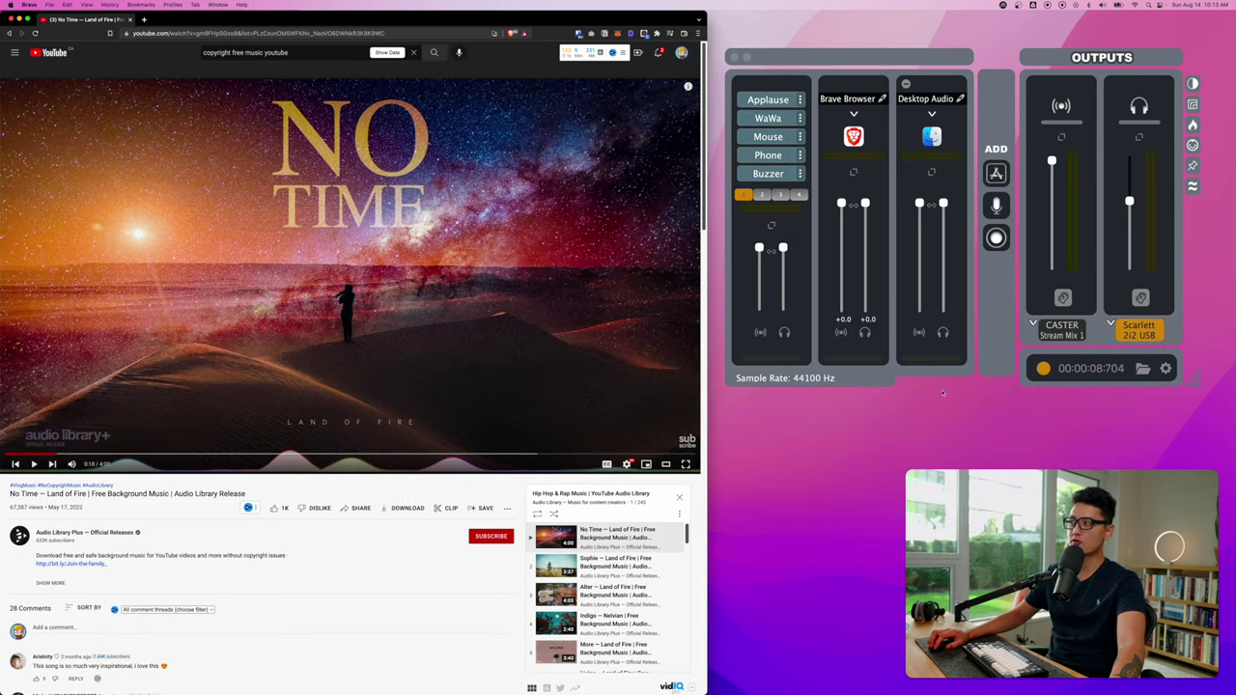
{"action": "left_click", "coordinate": [906, 85]}
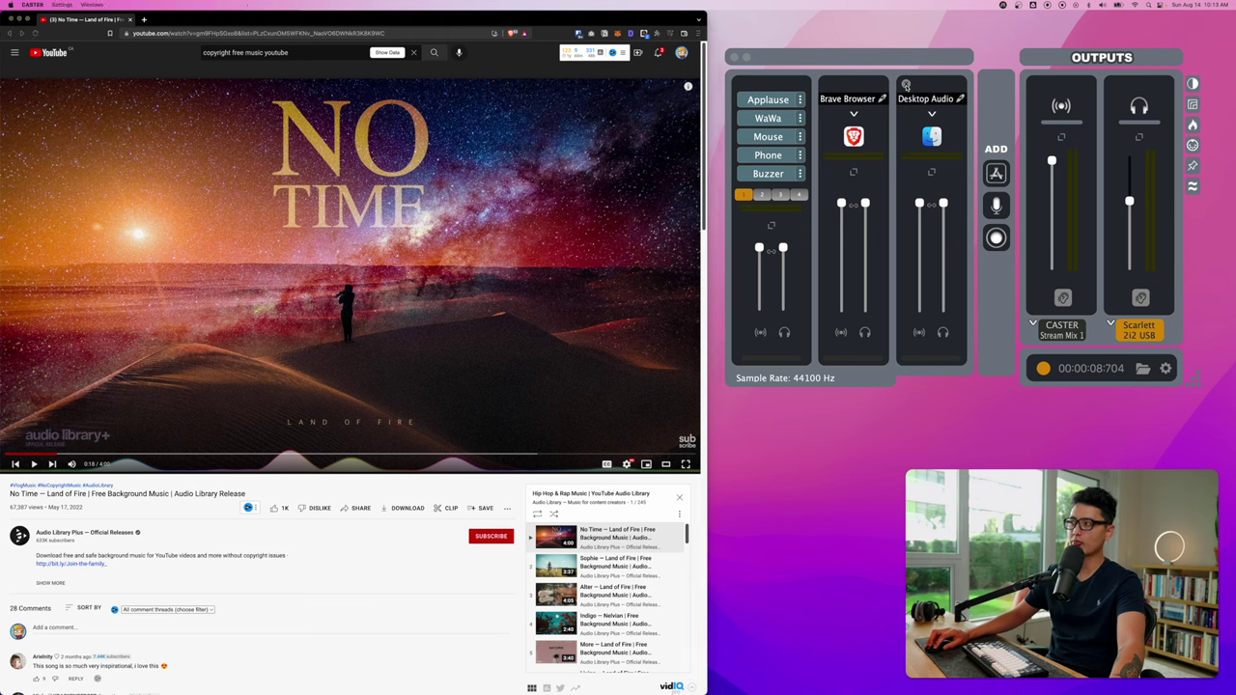
Step: Delete the Desktop Audio track using the minus icon atop its channel strip
{"action": "left_click", "coordinate": [905, 85]}
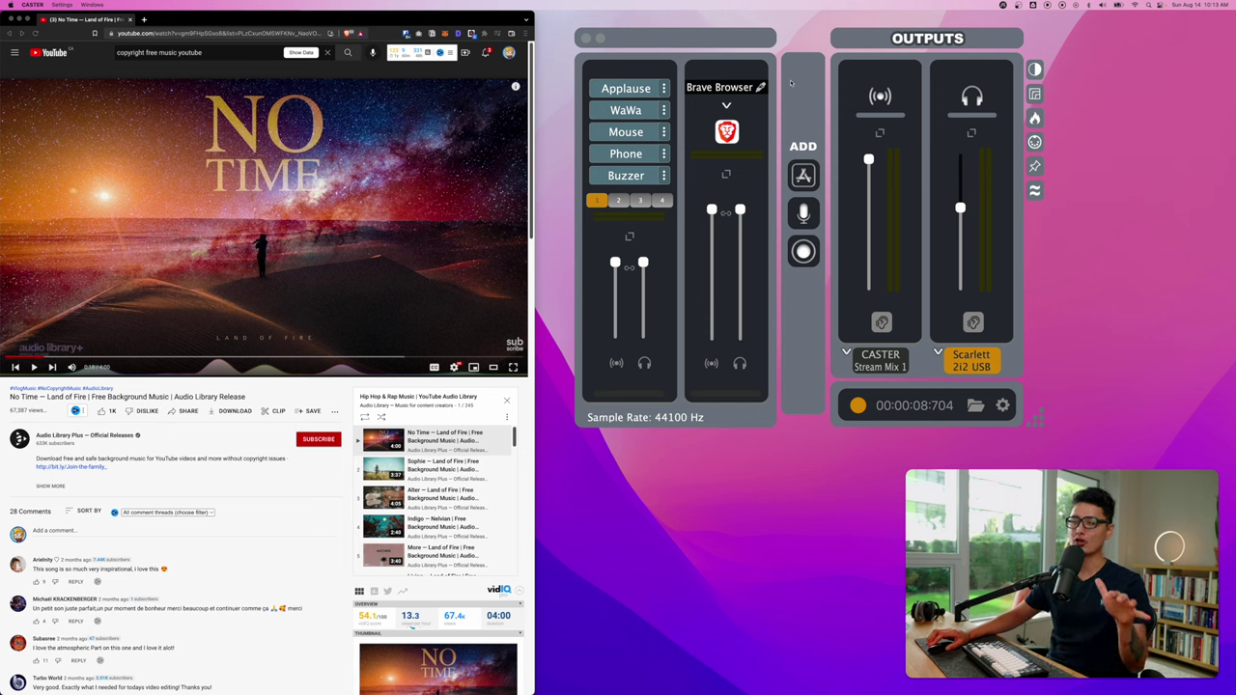
{"action": "left_click", "coordinate": [803, 215]}
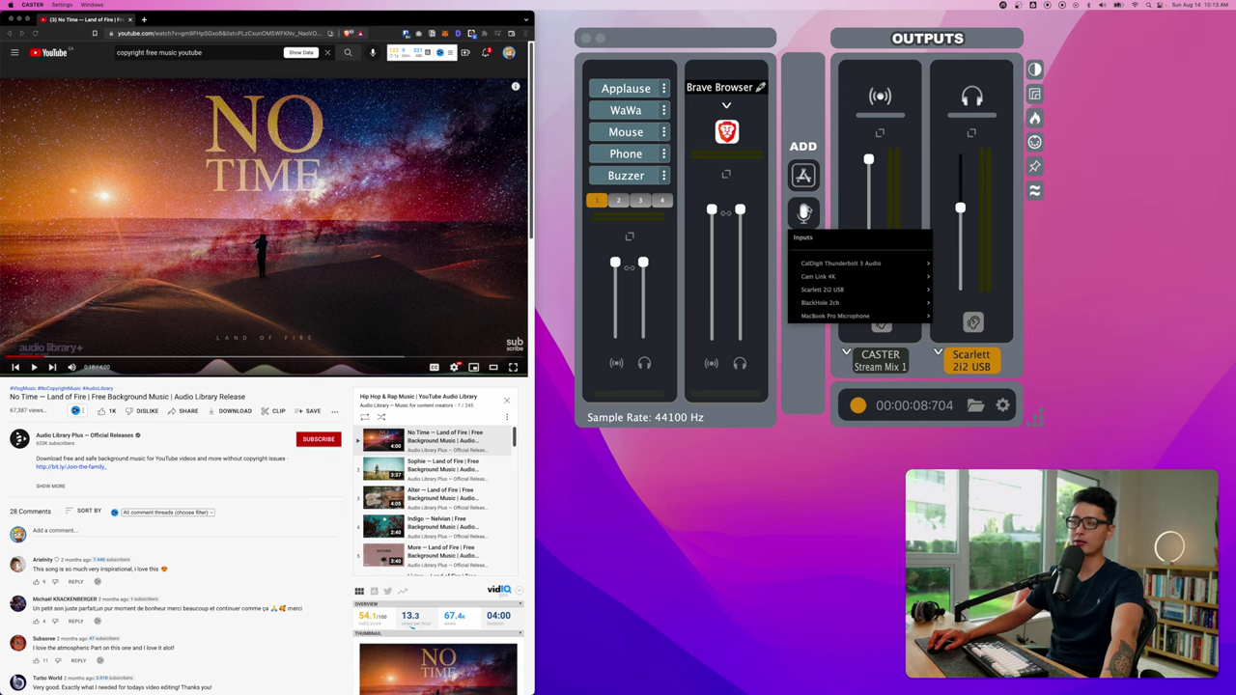
Step: Add a Scarlett 2i2 USB mono Input 1 mic track named GUEST #1
{"action": "left_click", "coordinate": [816, 79]}
{"action": "left_click", "coordinate": [803, 214]}
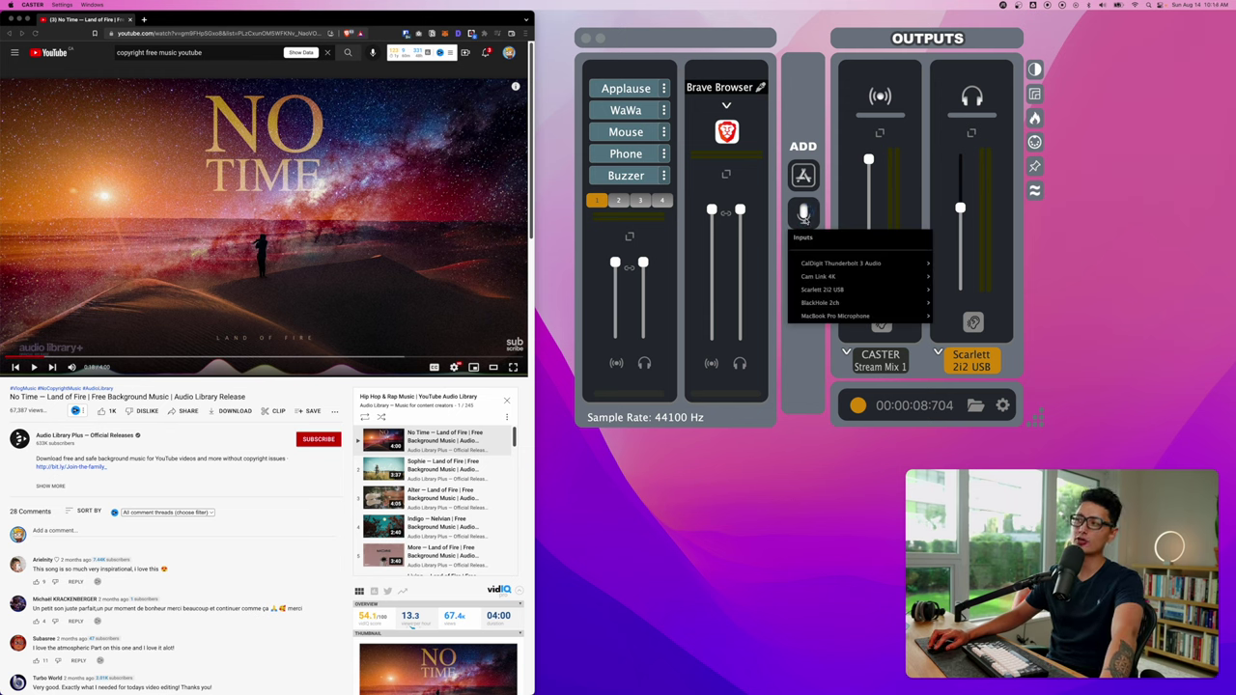
{"action": "mouse_move", "coordinate": [816, 290]}
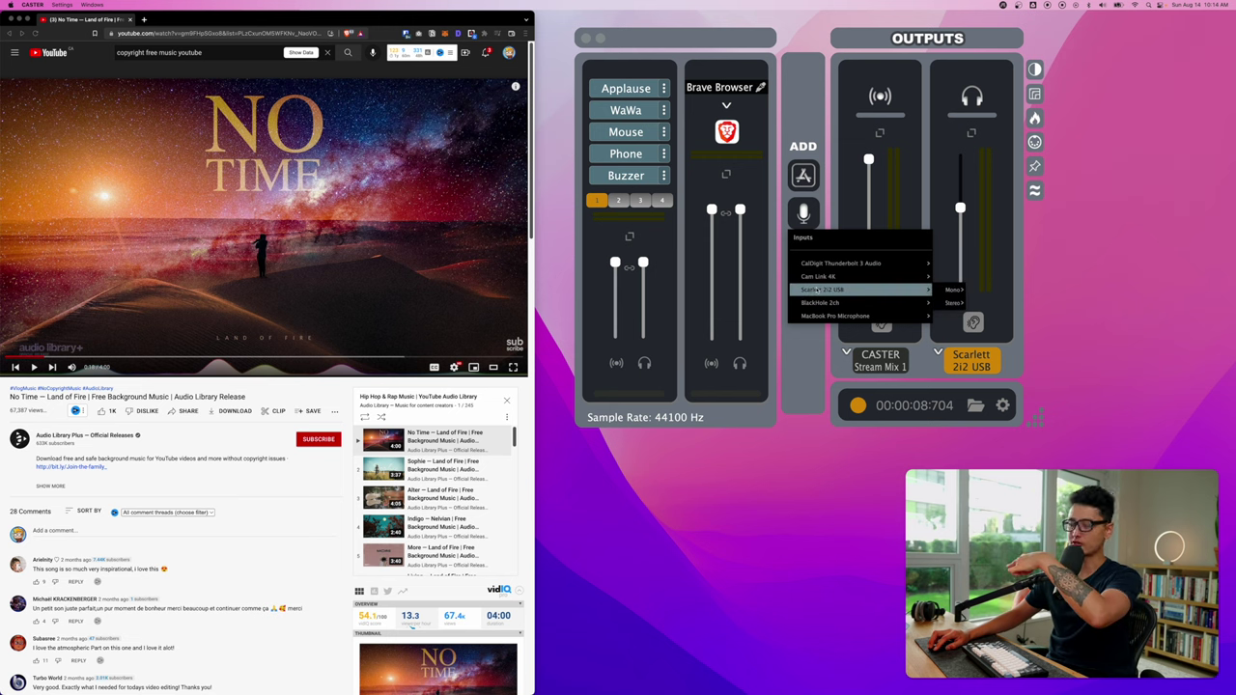
{"action": "mouse_move", "coordinate": [957, 290]}
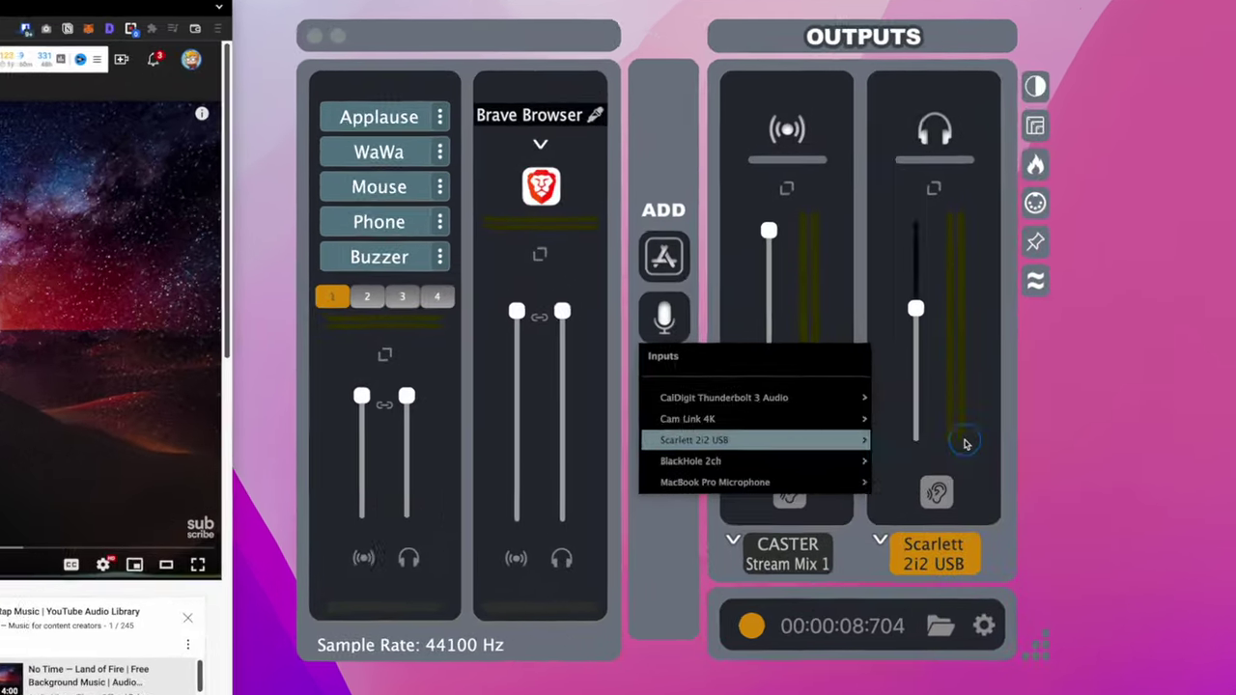
{"action": "left_click", "coordinate": [984, 290]}
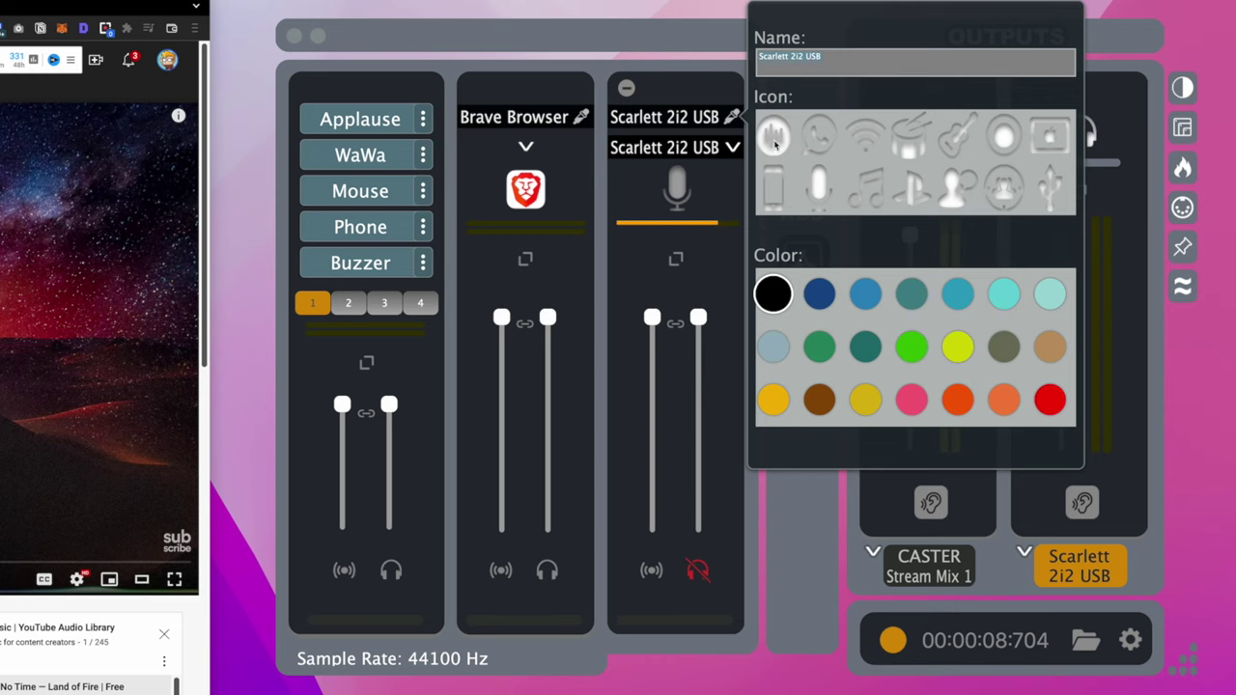
{"action": "type", "text": "GUEST #1"}
{"action": "key", "text": "Return"}
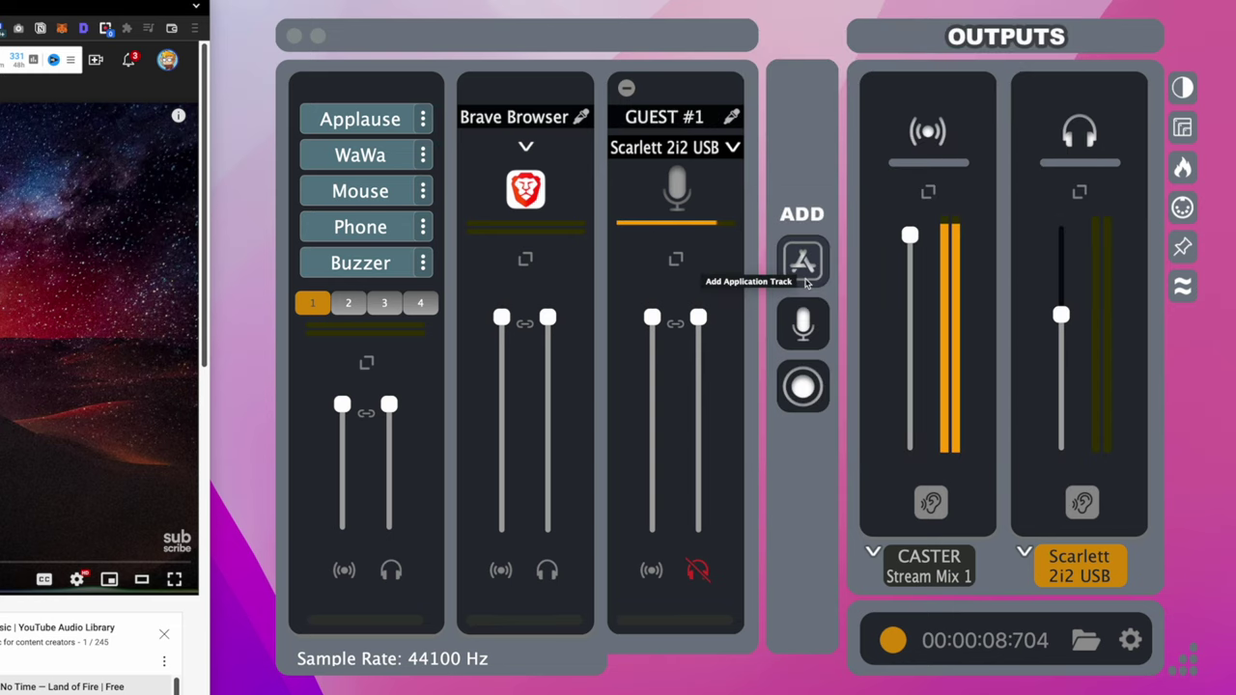
Step: Add a second mic track, GUEST #2, on Scarlett 2i2 USB mono Input 1
{"action": "left_click", "coordinate": [808, 326]}
{"action": "mouse_move", "coordinate": [830, 458]}
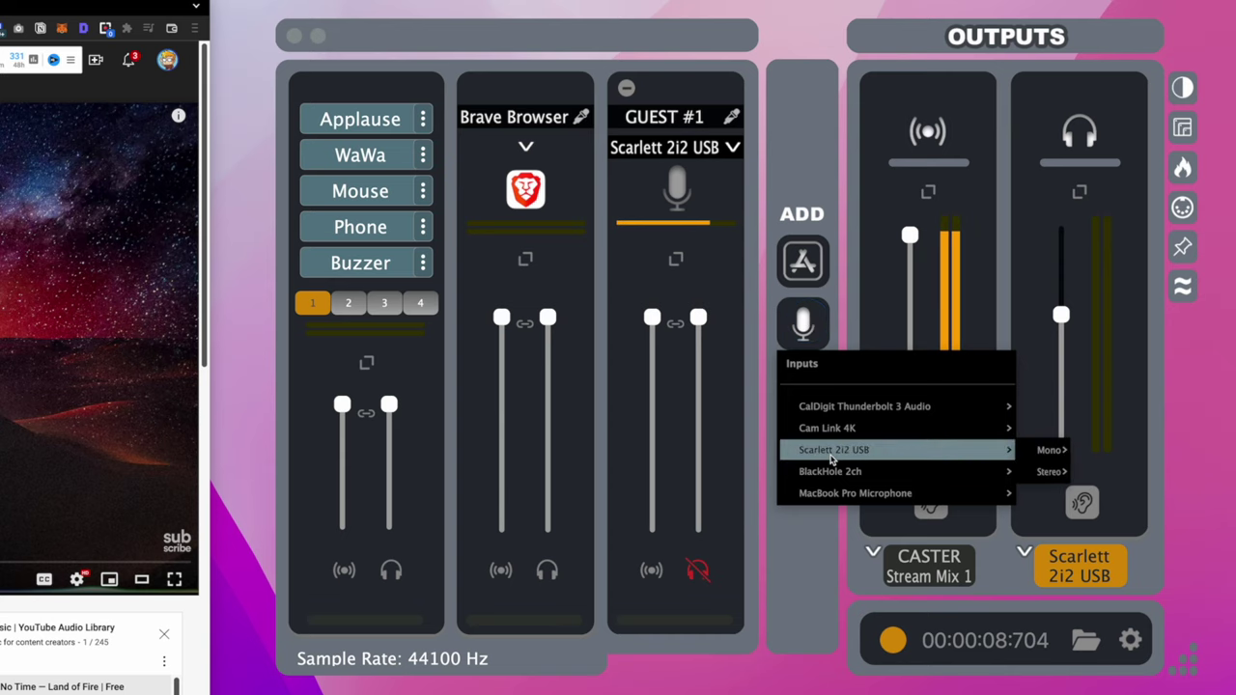
{"action": "mouse_move", "coordinate": [1052, 451]}
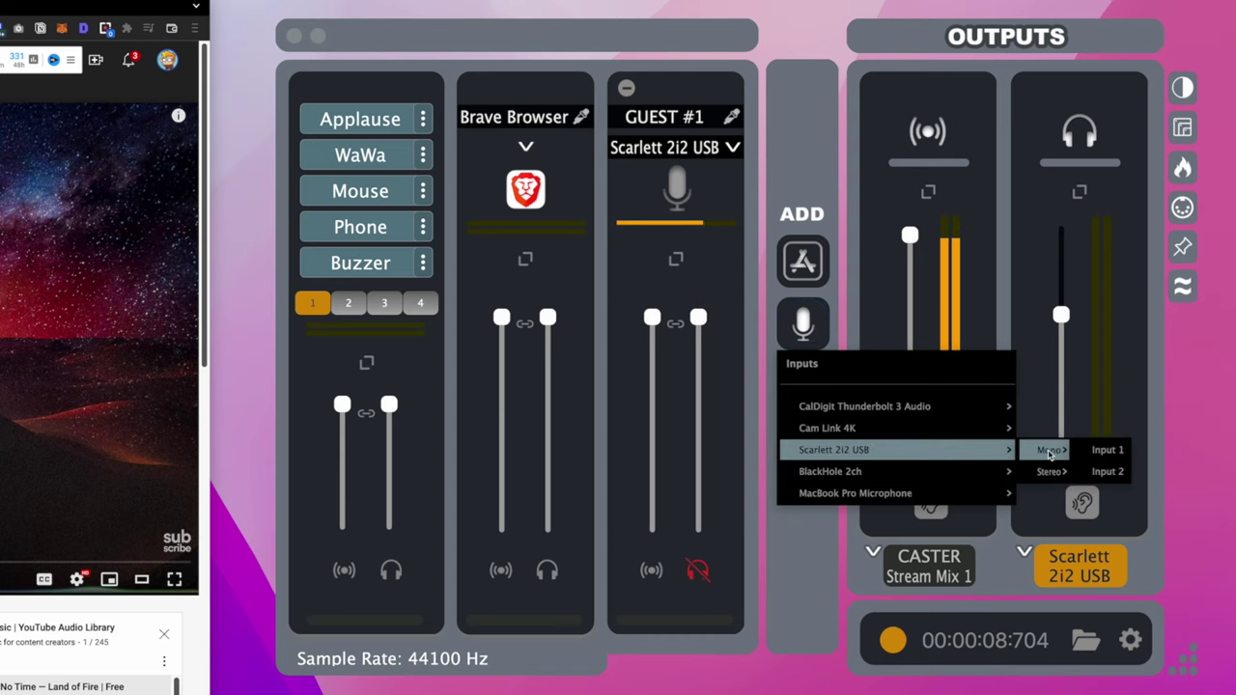
{"action": "left_click", "coordinate": [1107, 450]}
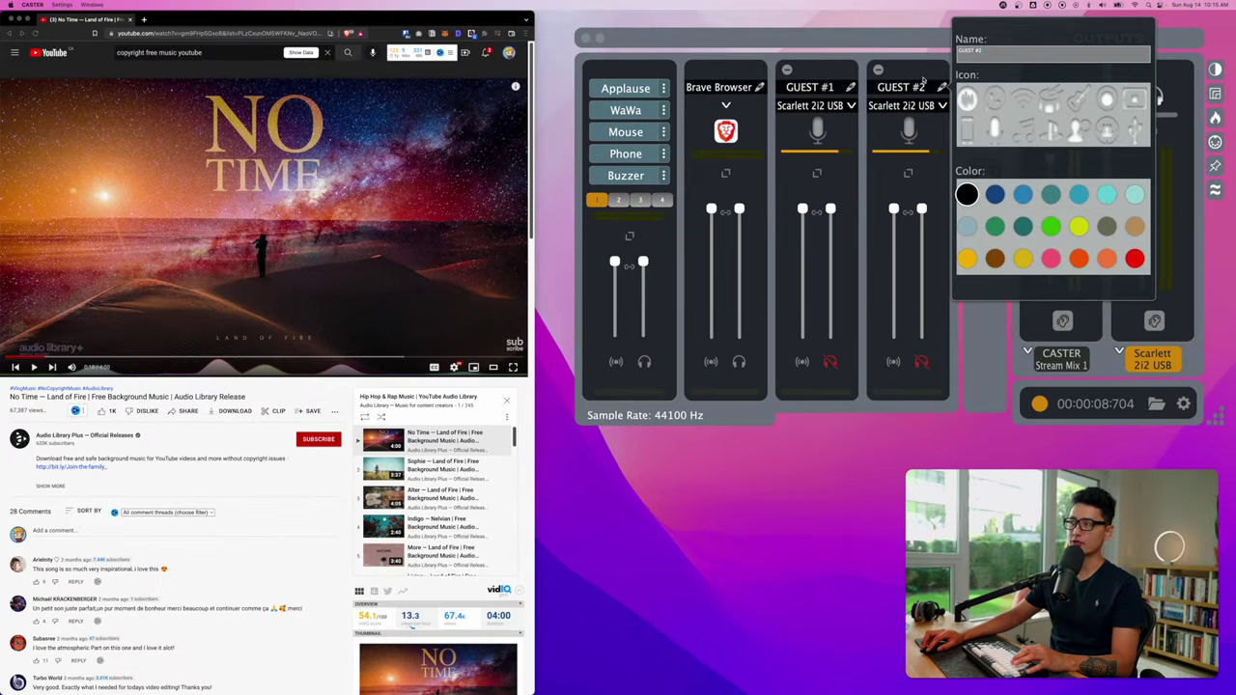
Step: Record a short test take and open the saved recordings folder
{"action": "left_click", "coordinate": [923, 80]}
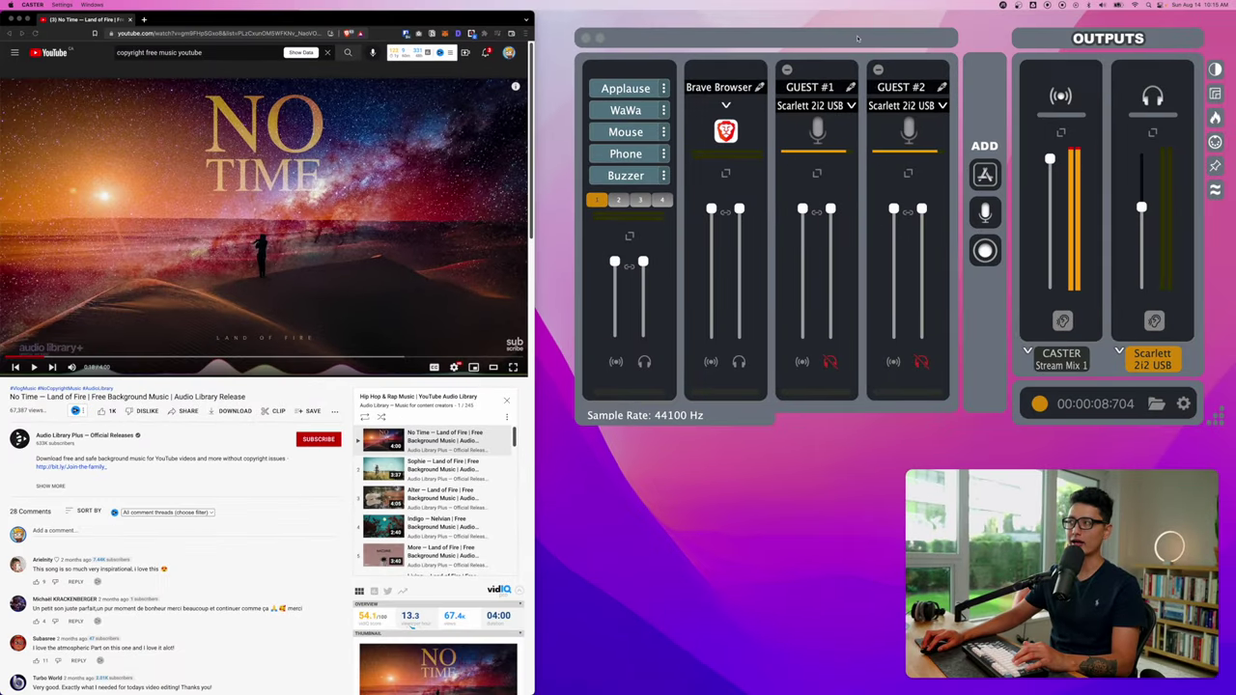
{"action": "left_click_drag", "start_coordinate": [858, 38], "coordinate": [798, 32]}
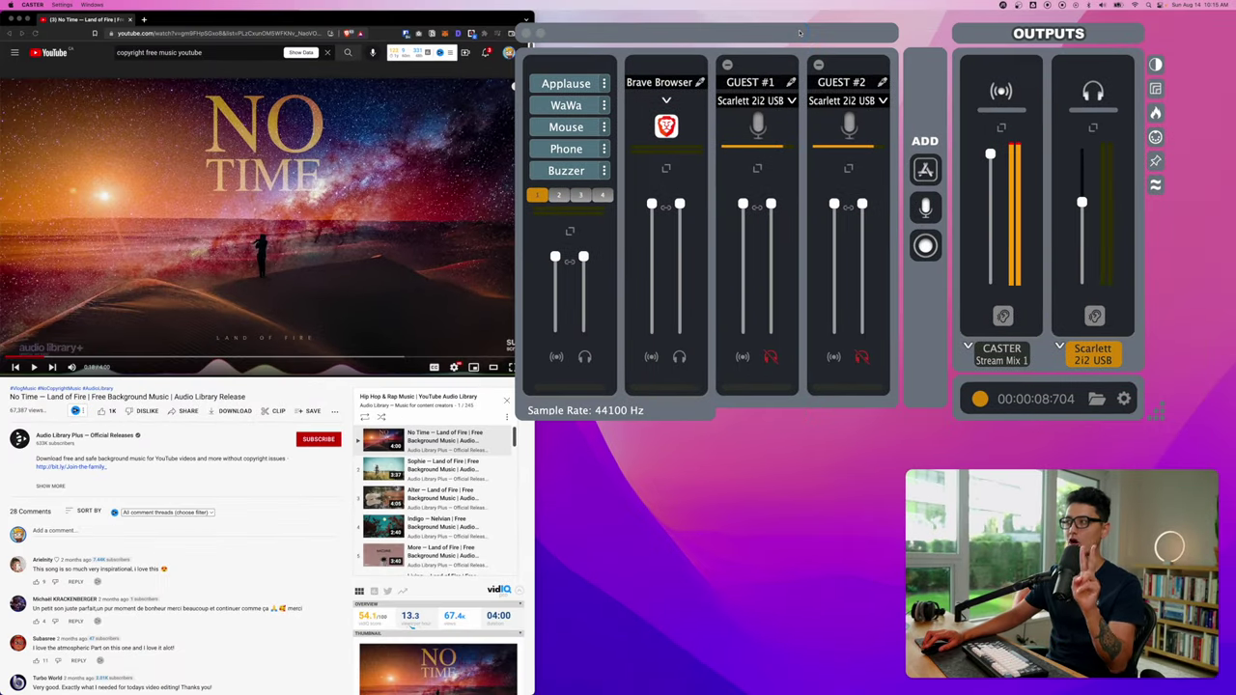
{"action": "left_click", "coordinate": [981, 400]}
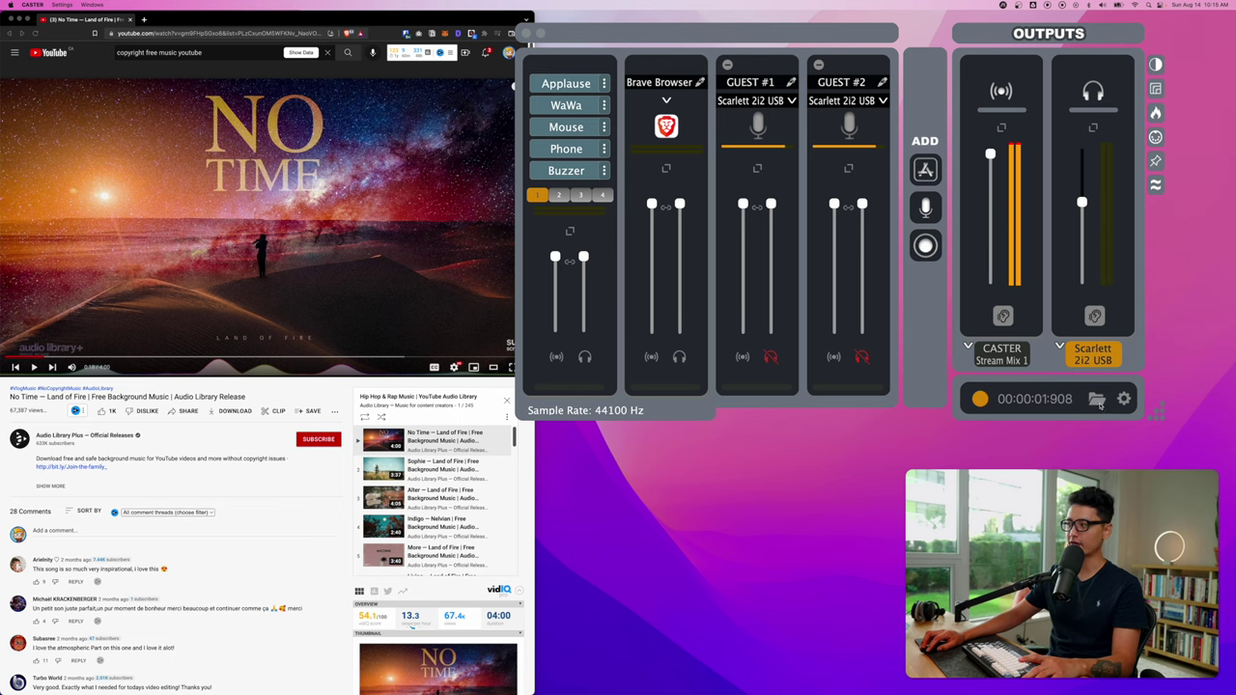
{"action": "left_click", "coordinate": [1097, 400]}
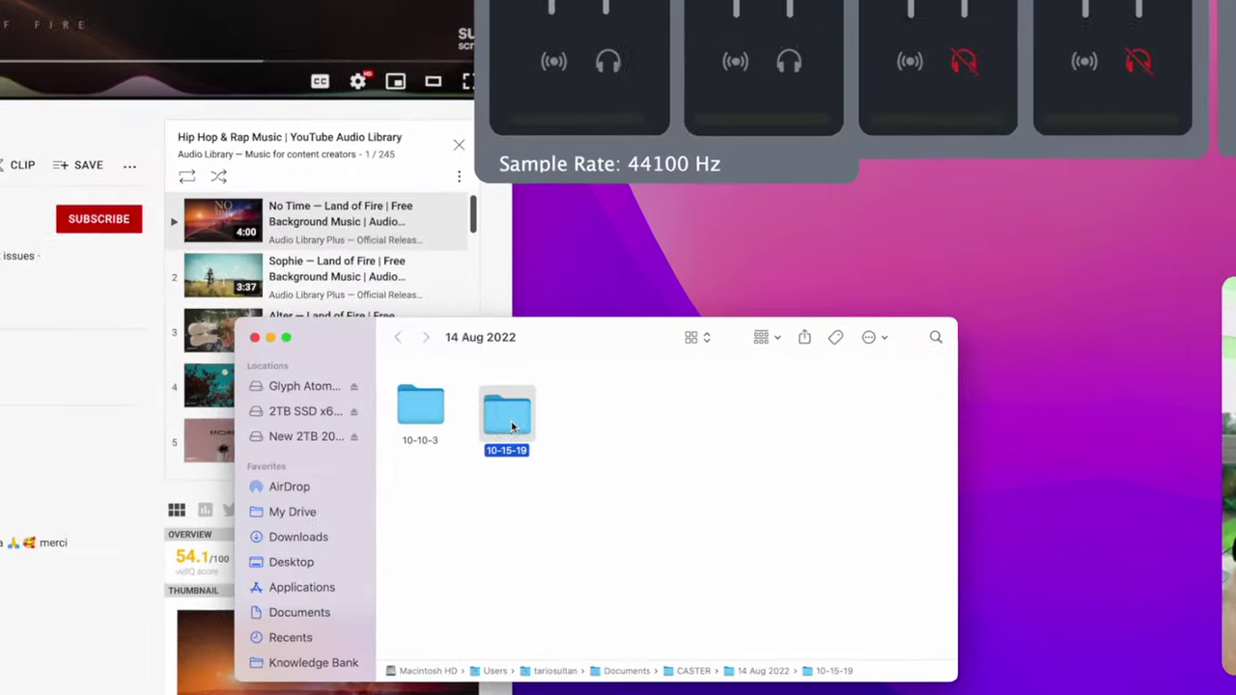
Step: Open the 10-15-19 folder and select the Stream Mix and four channel MP3s
{"action": "double_click", "coordinate": [514, 412]}
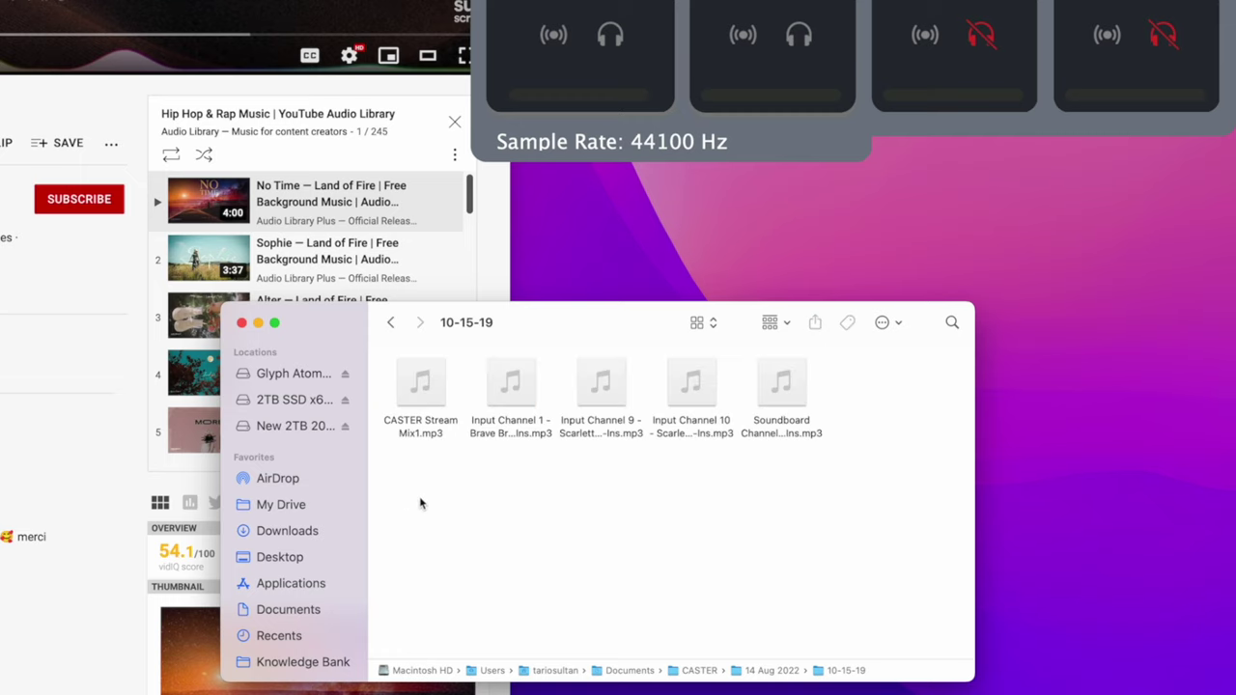
{"action": "left_click_drag", "start_coordinate": [419, 502], "coordinate": [380, 384]}
{"action": "left_click_drag", "start_coordinate": [492, 510], "coordinate": [866, 396]}
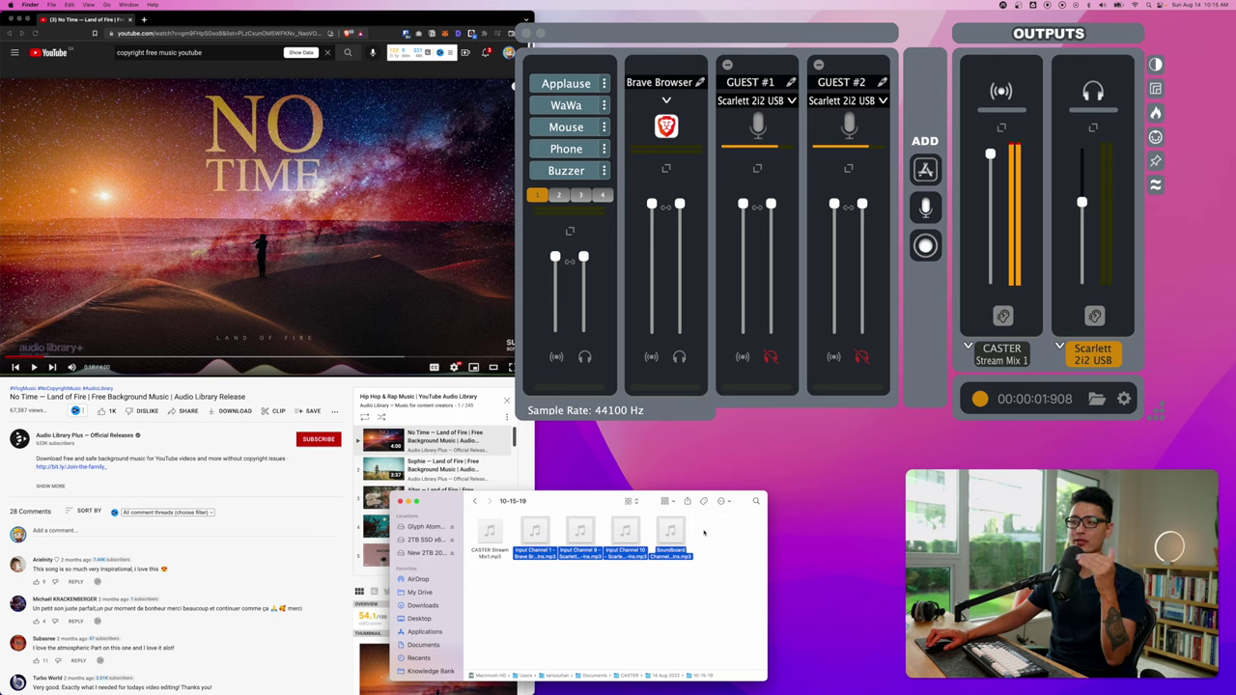
Step: Close the recordings folder and switch the browser music channel's source to Spotify
{"action": "key", "text": "super+w"}
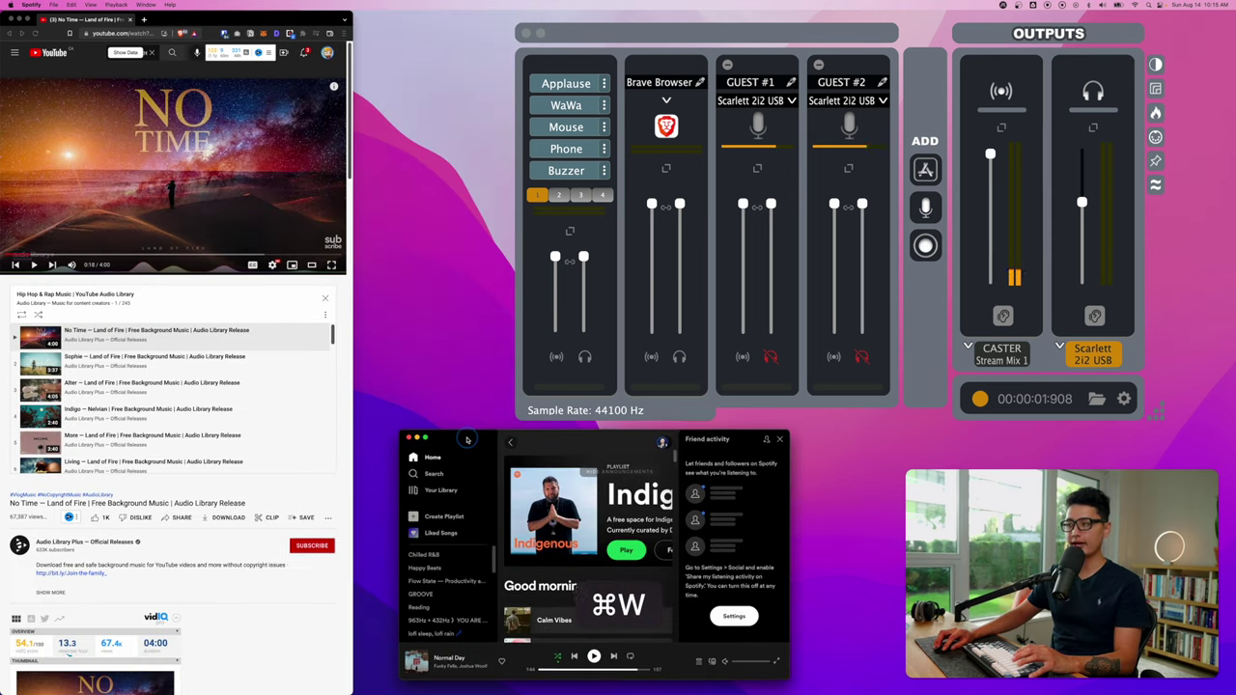
{"action": "left_click_drag", "start_coordinate": [467, 440], "coordinate": [455, 438]}
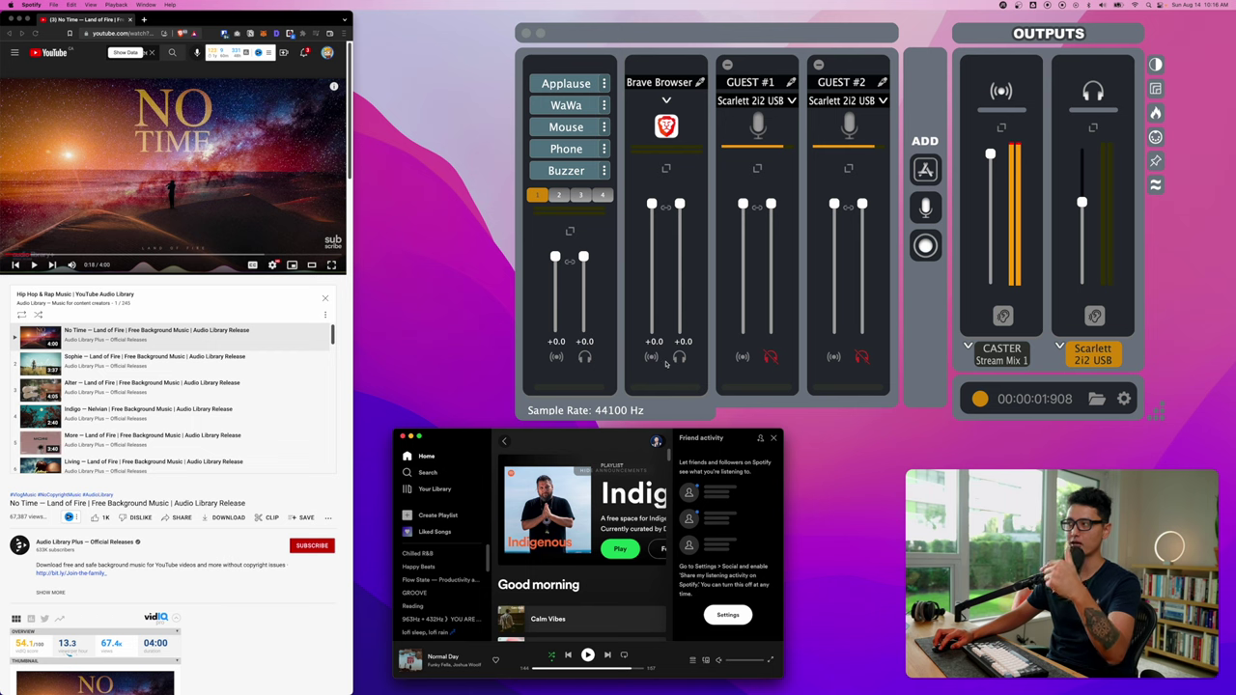
{"action": "left_click", "coordinate": [743, 73]}
{"action": "left_click", "coordinate": [668, 100]}
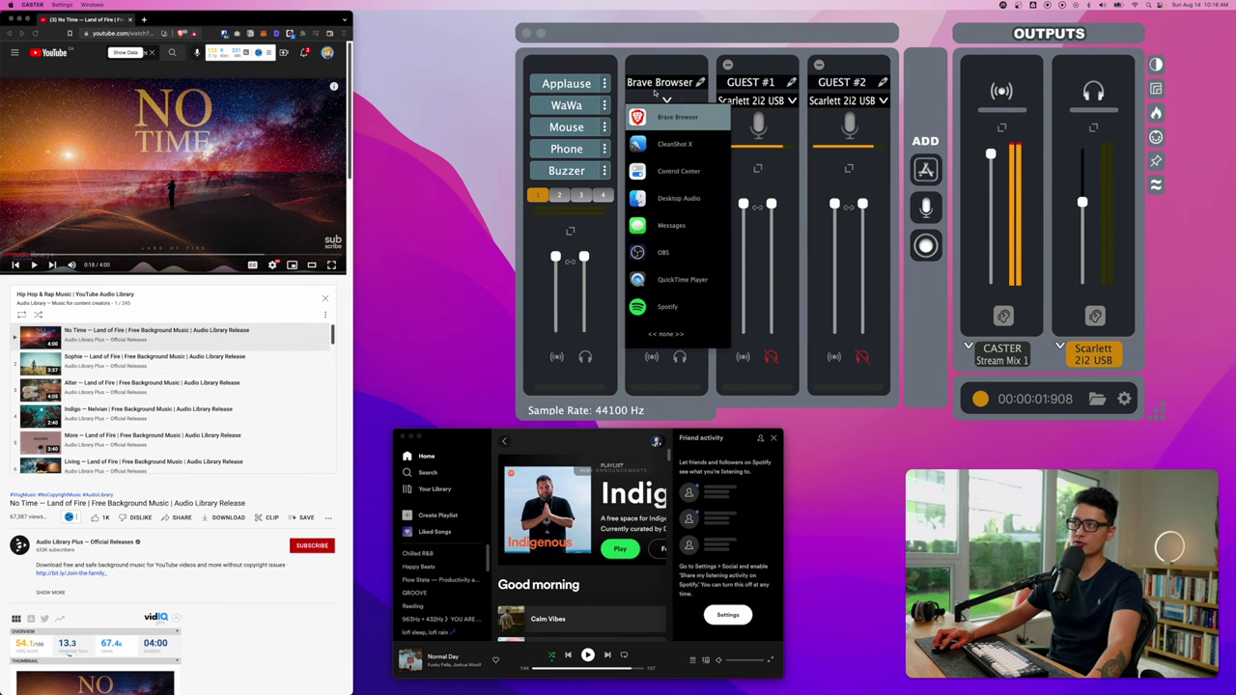
{"action": "left_click", "coordinate": [673, 311]}
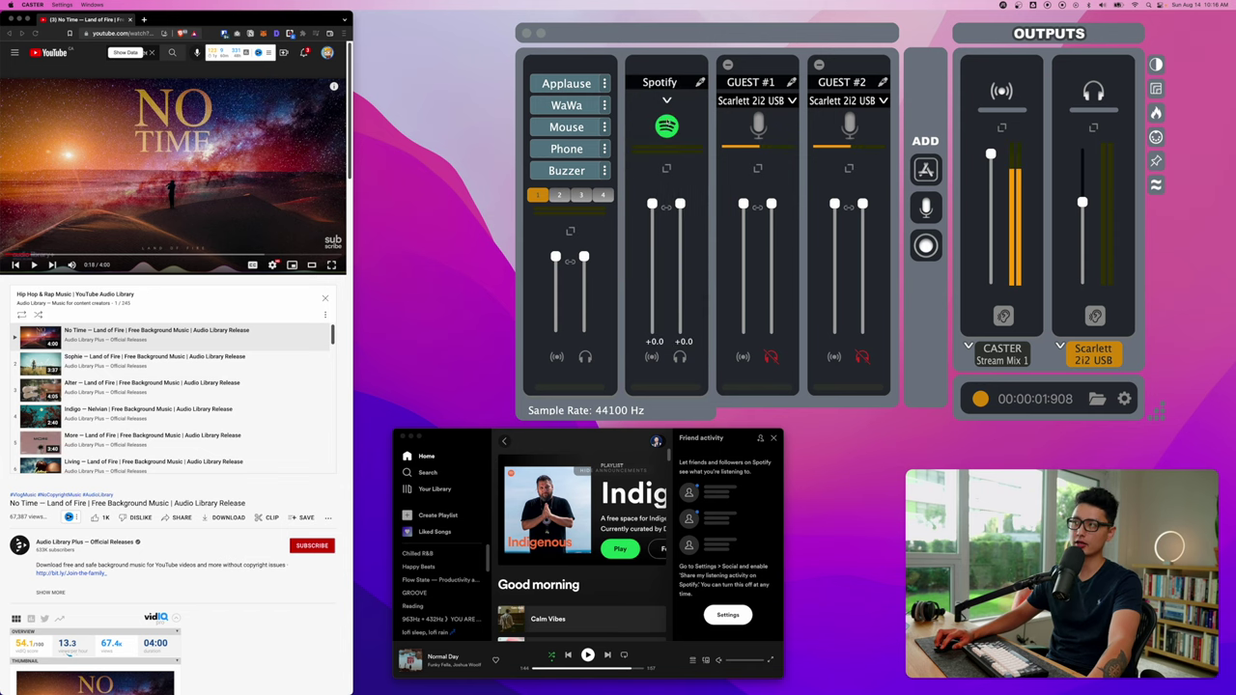
{"action": "left_click", "coordinate": [667, 101]}
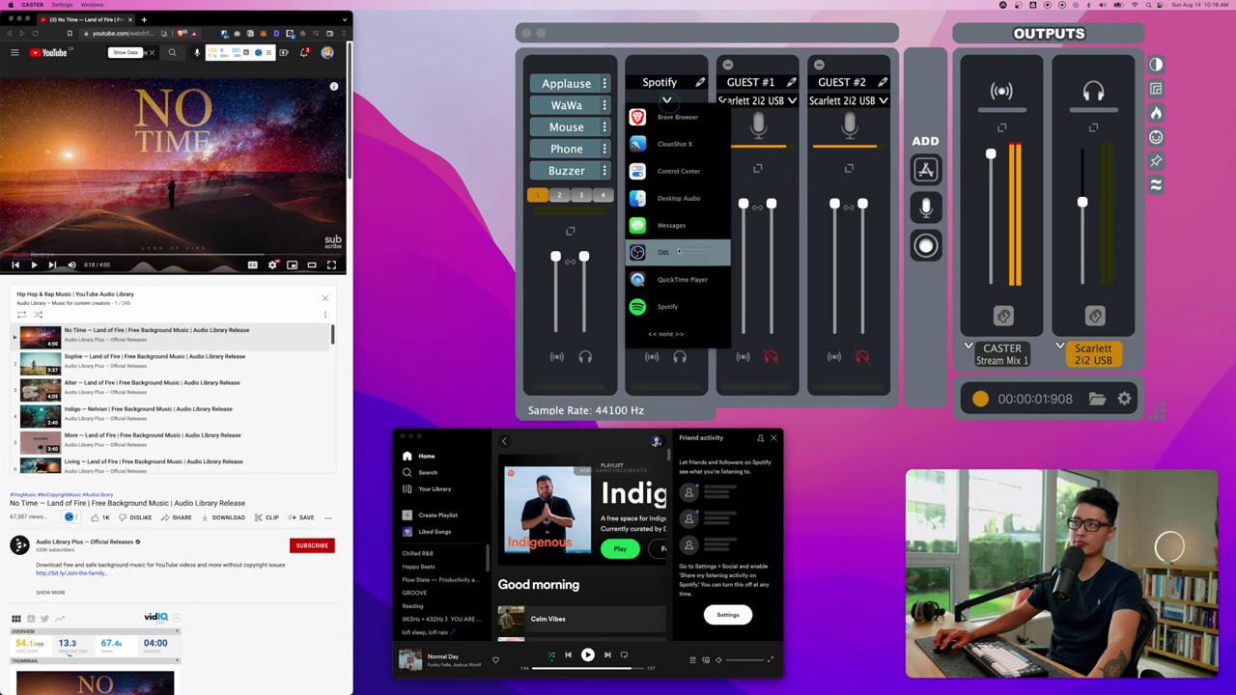
{"action": "left_click", "coordinate": [673, 309]}
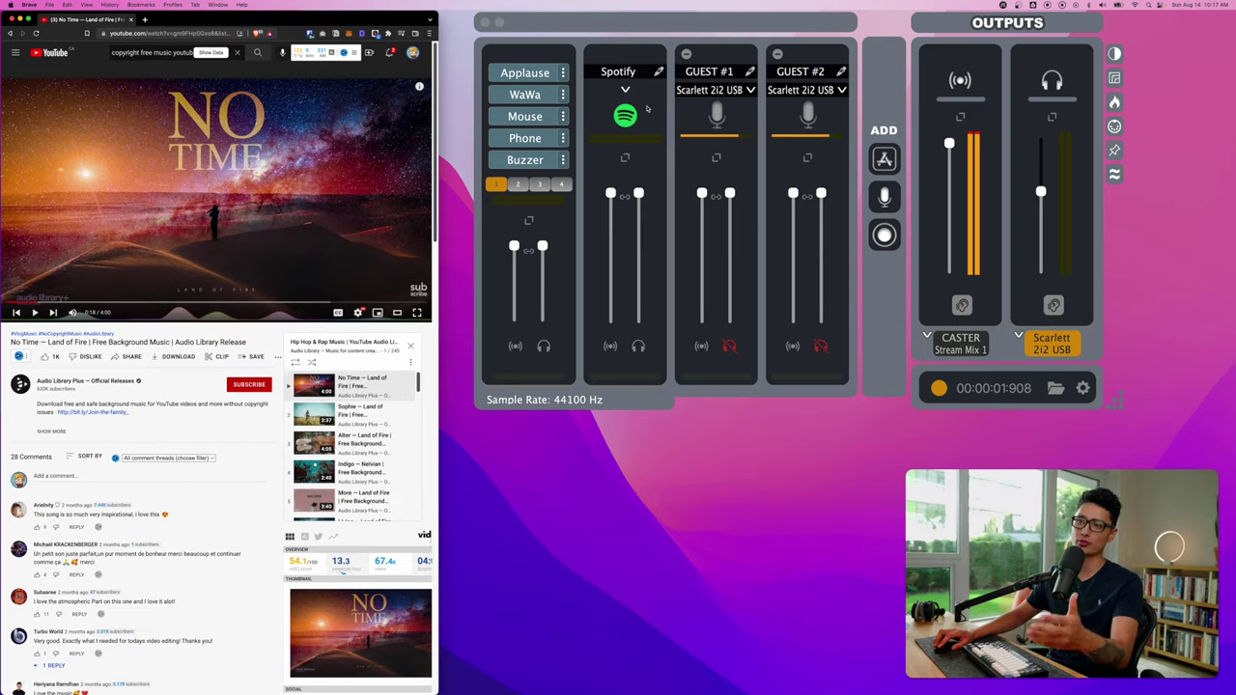
{"action": "left_click", "coordinate": [618, 93]}
Step: Switch the CASTER channel back to Brave Browser
{"action": "left_click", "coordinate": [623, 100]}
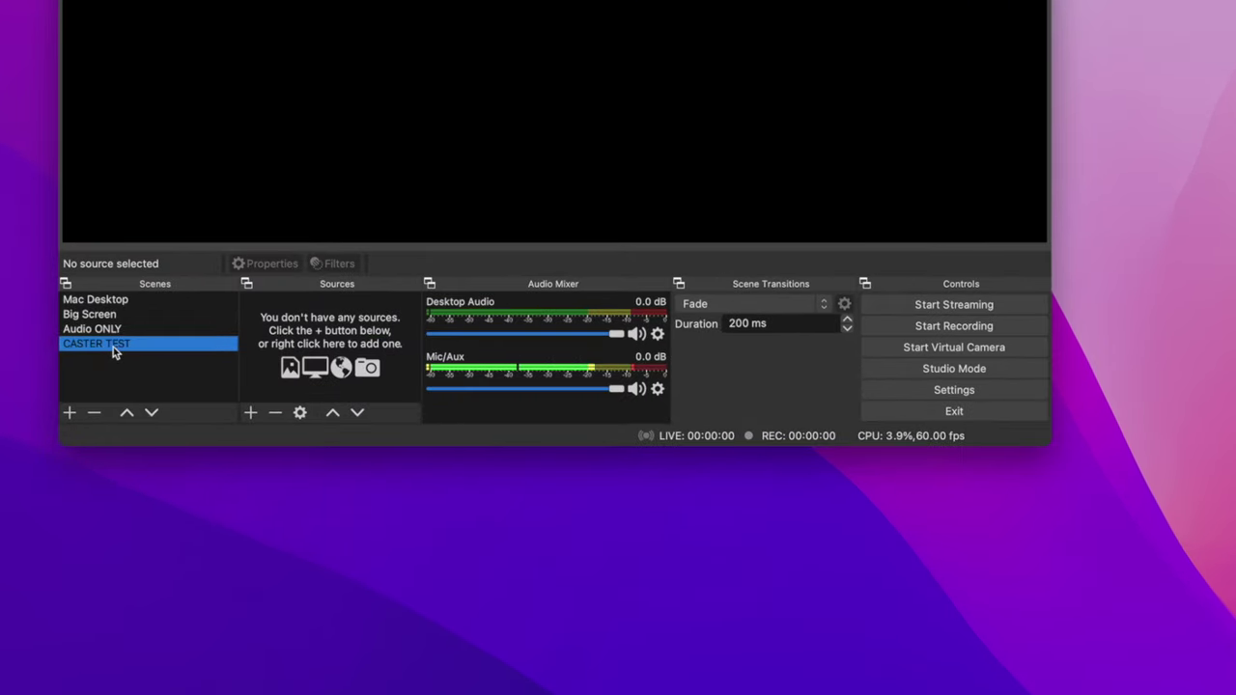
Step: Add an Audio Input Capture source named CASTER using the CASTER Stream Mix 1 device
{"action": "left_click", "coordinate": [250, 412]}
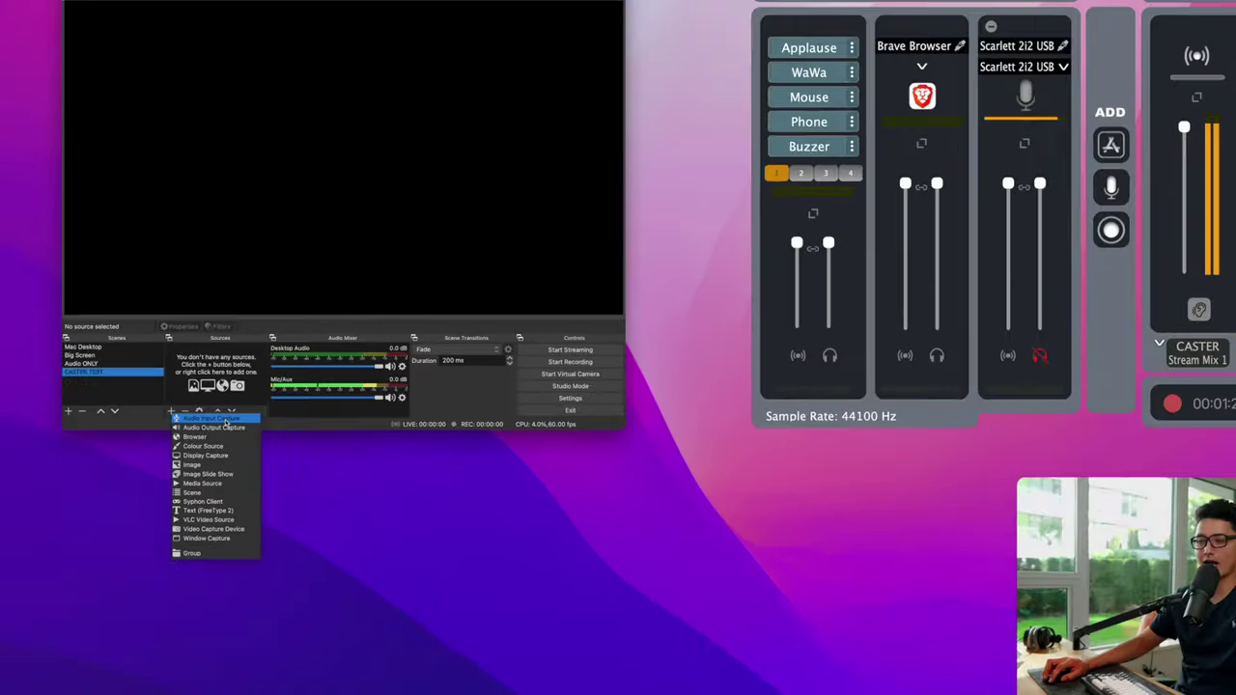
{"action": "left_click", "coordinate": [345, 426]}
{"action": "type", "text": "CASTER"}
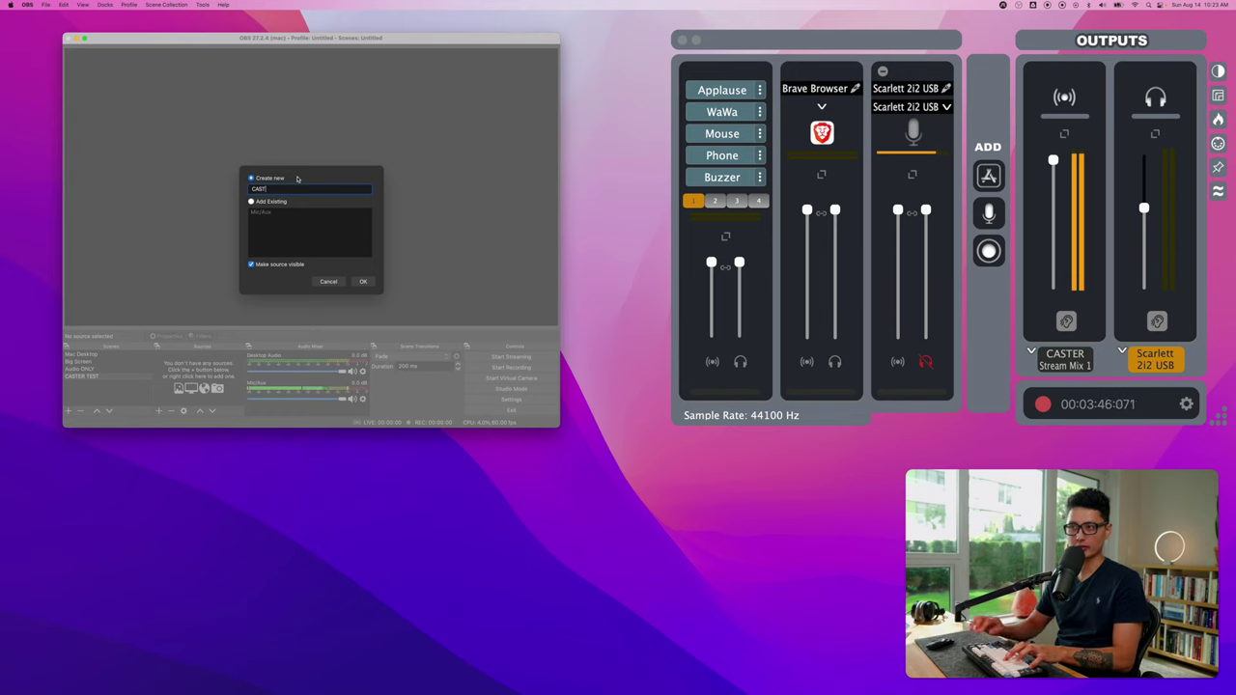
{"action": "left_click", "coordinate": [362, 281]}
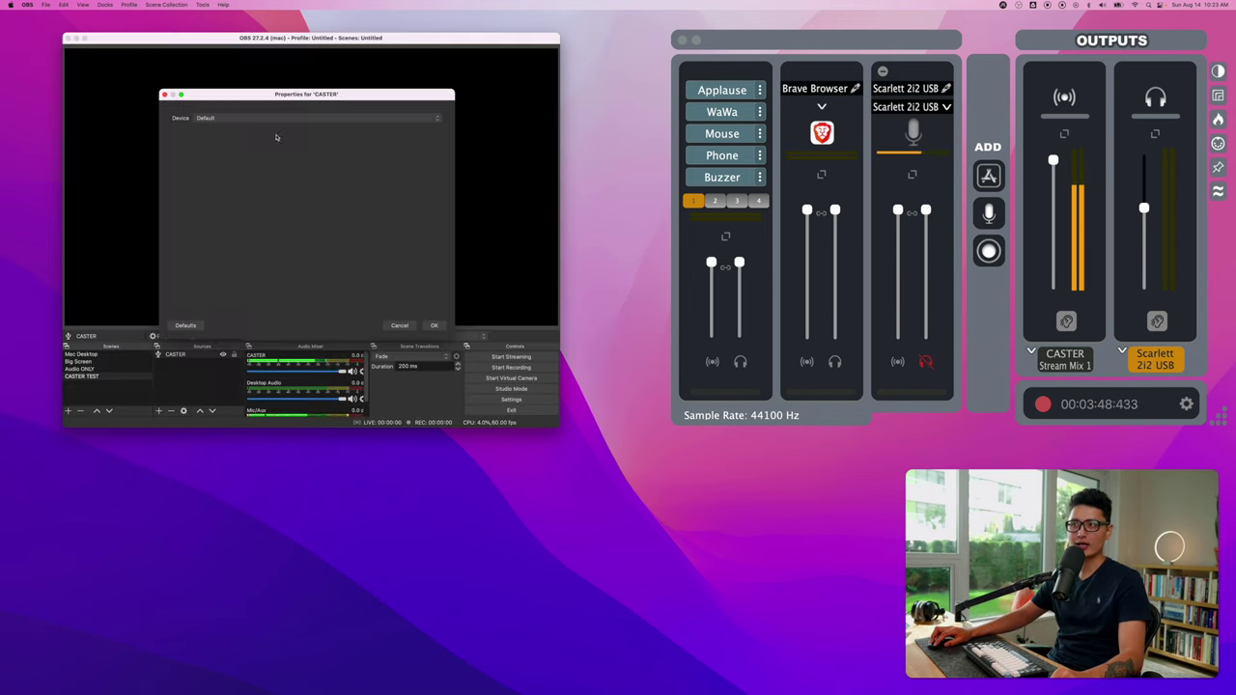
{"action": "left_click", "coordinate": [211, 119]}
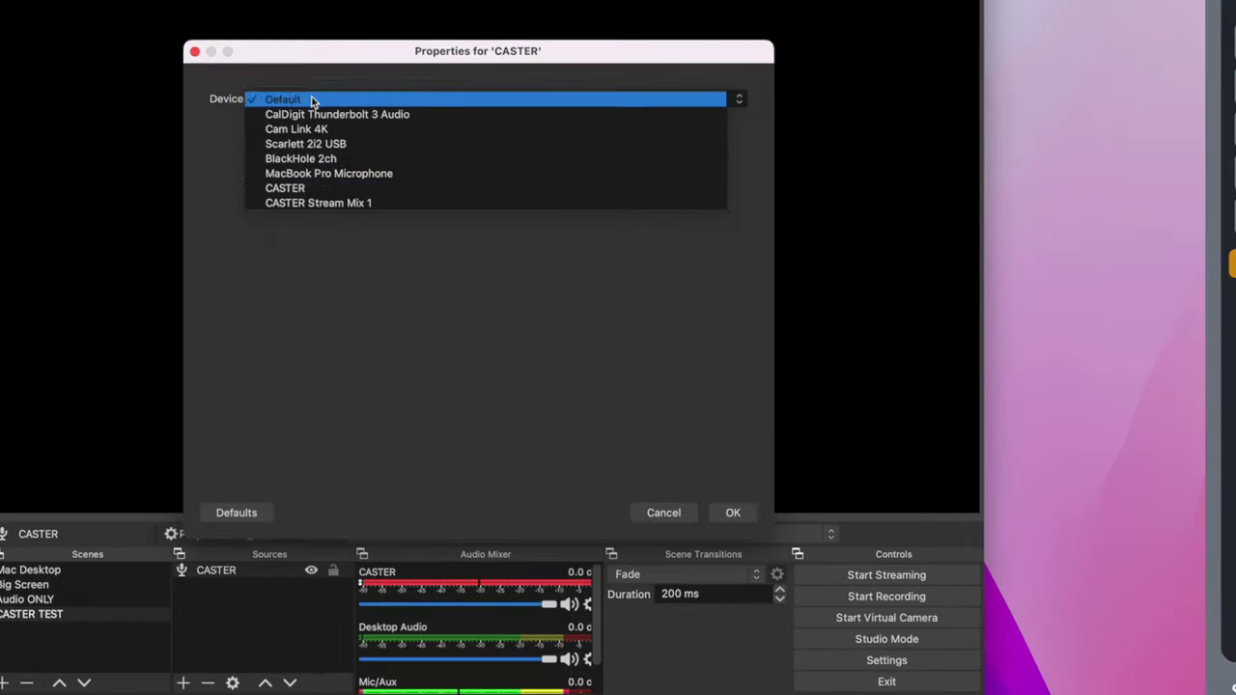
{"action": "left_click", "coordinate": [352, 202]}
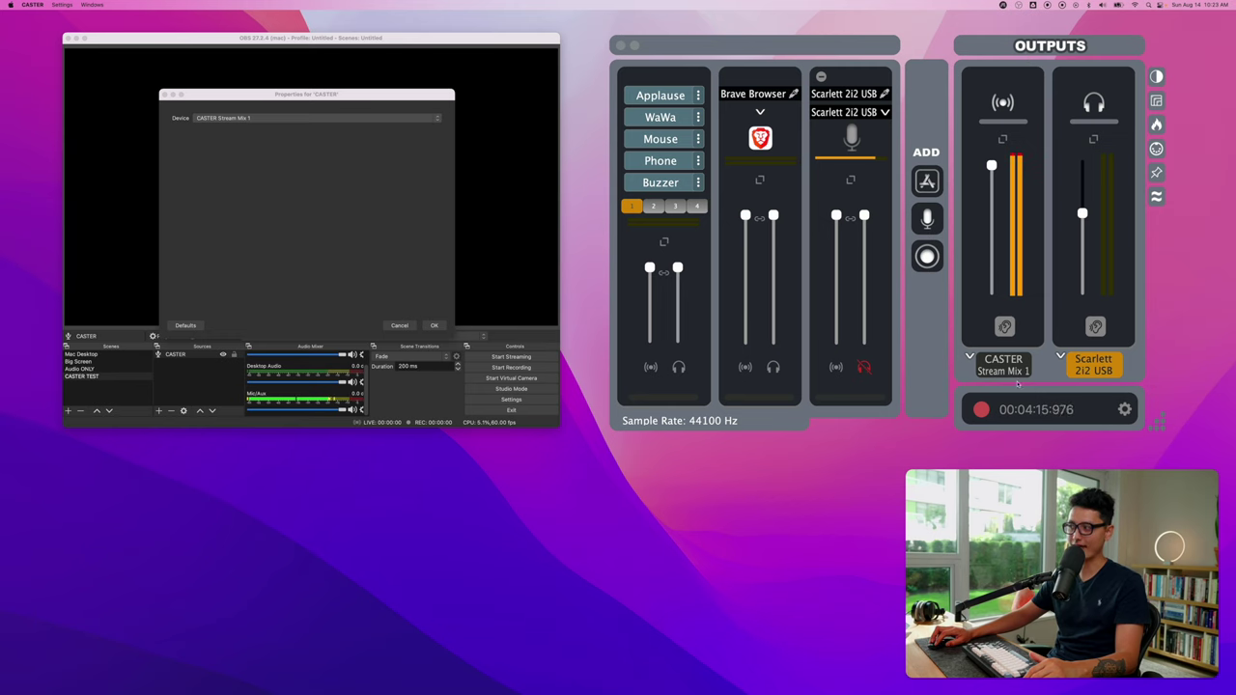
Step: Confirm the CASTER source, then lower the Brave Browser faders to -33.5 while watching its OBS meter
{"action": "left_click", "coordinate": [433, 326]}
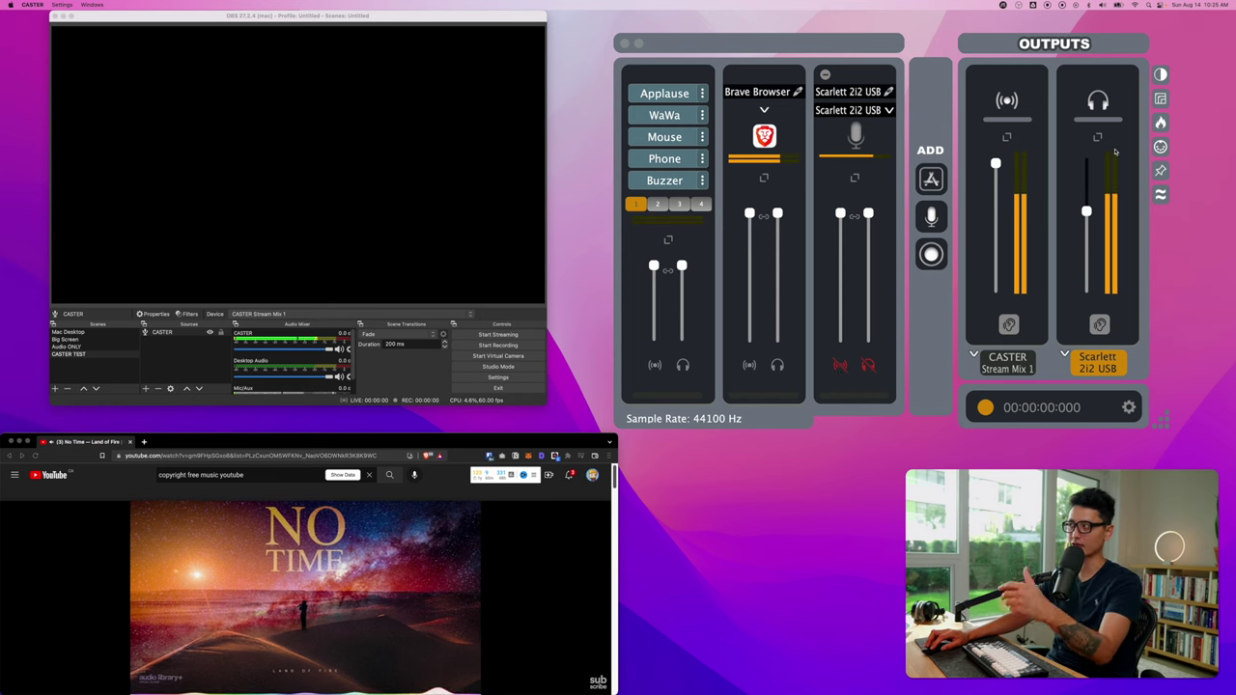
{"action": "left_click", "coordinate": [388, 442]}
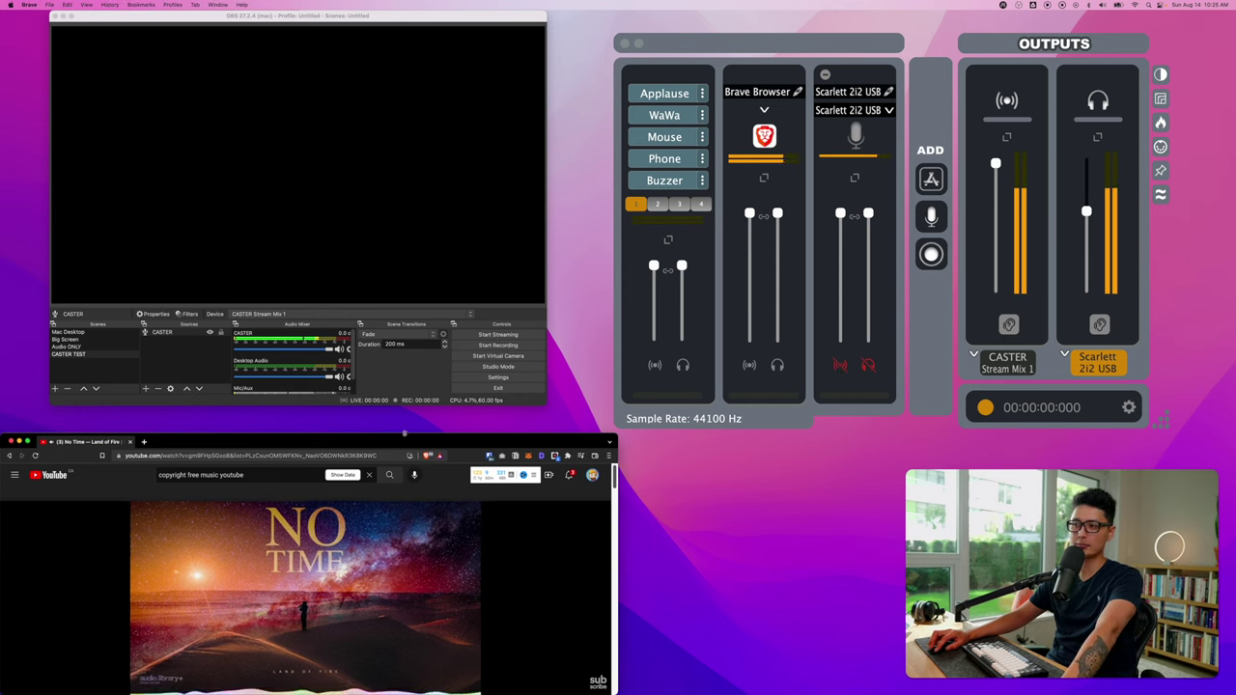
{"action": "mouse_move", "coordinate": [404, 434]}
{"action": "left_mouse_down"}
{"action": "mouse_move", "coordinate": [404, 410]}
{"action": "mouse_move", "coordinate": [405, 435]}
{"action": "left_mouse_up"}
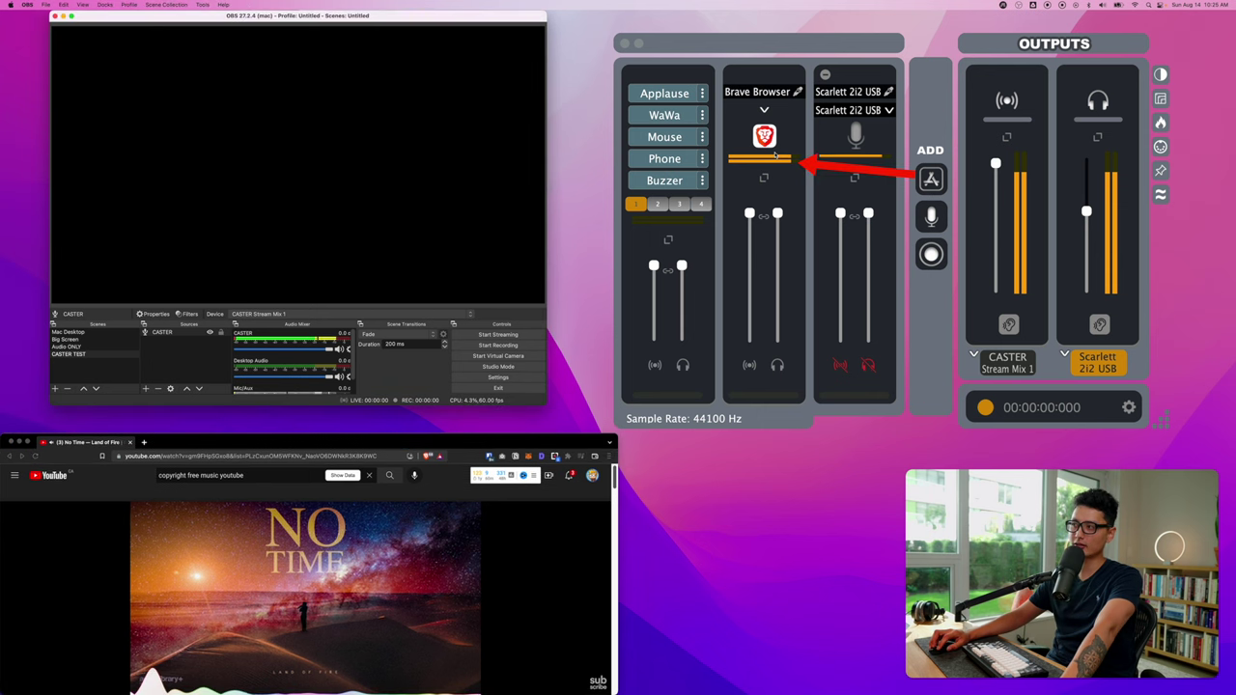
{"action": "left_click", "coordinate": [162, 333]}
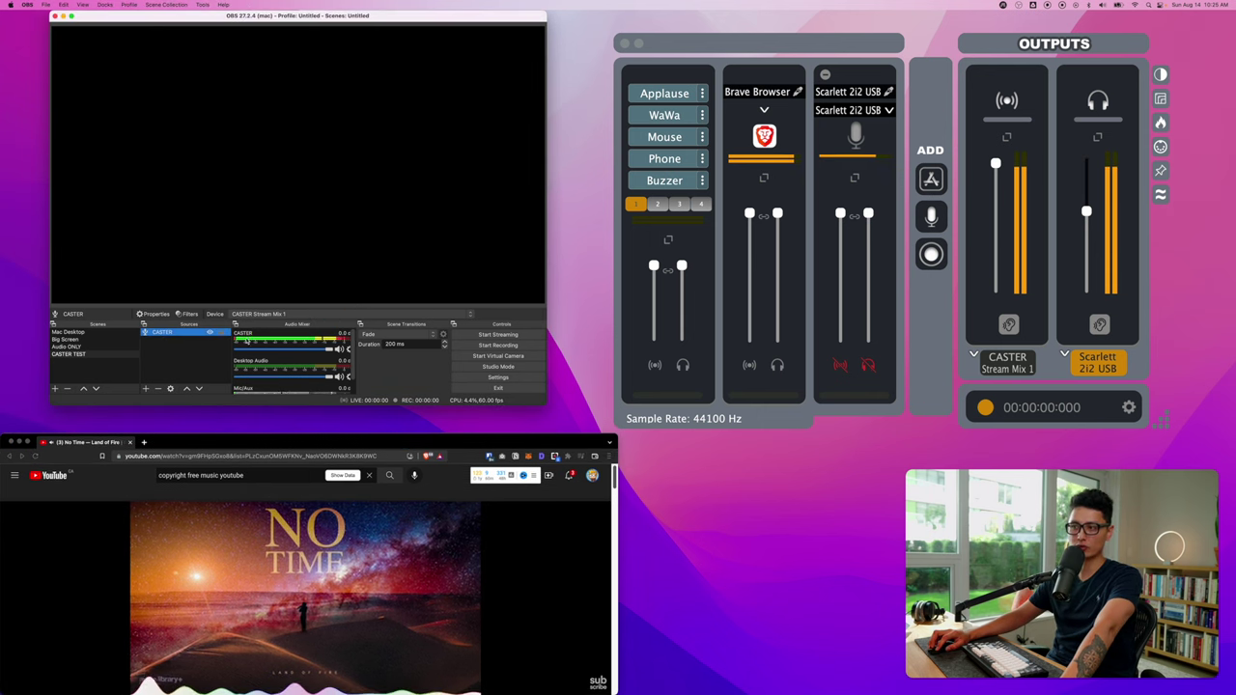
{"action": "left_click_drag", "start_coordinate": [778, 213], "coordinate": [777, 309]}
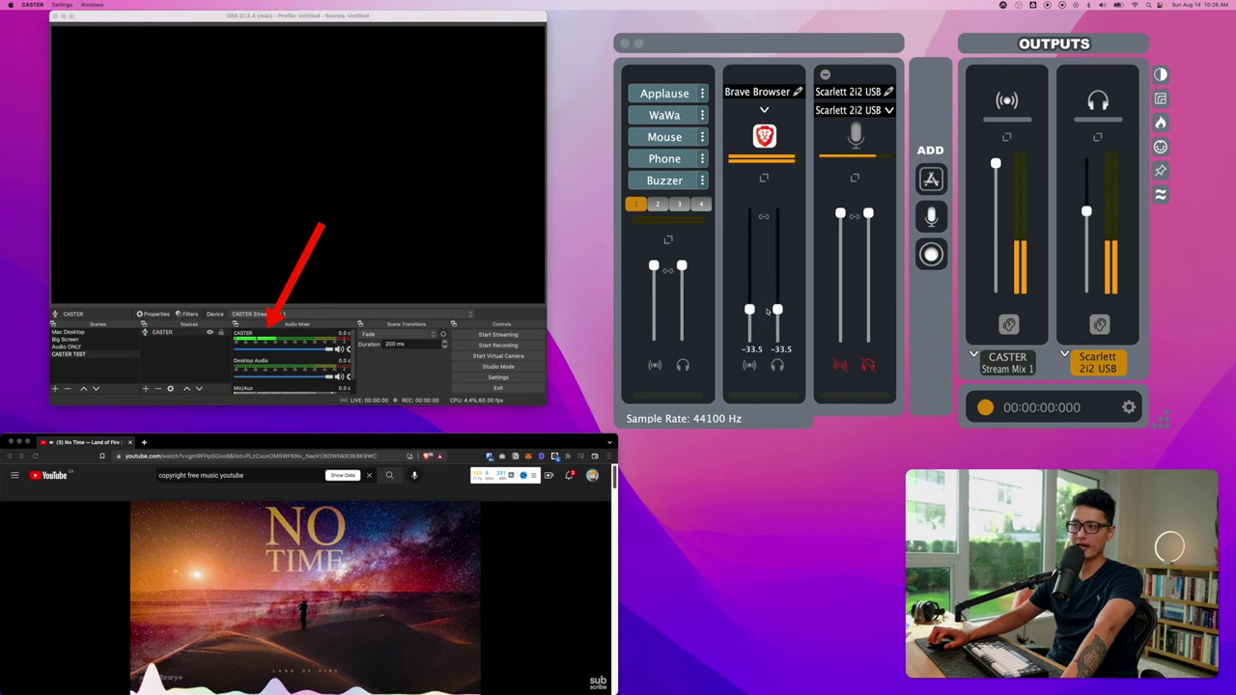